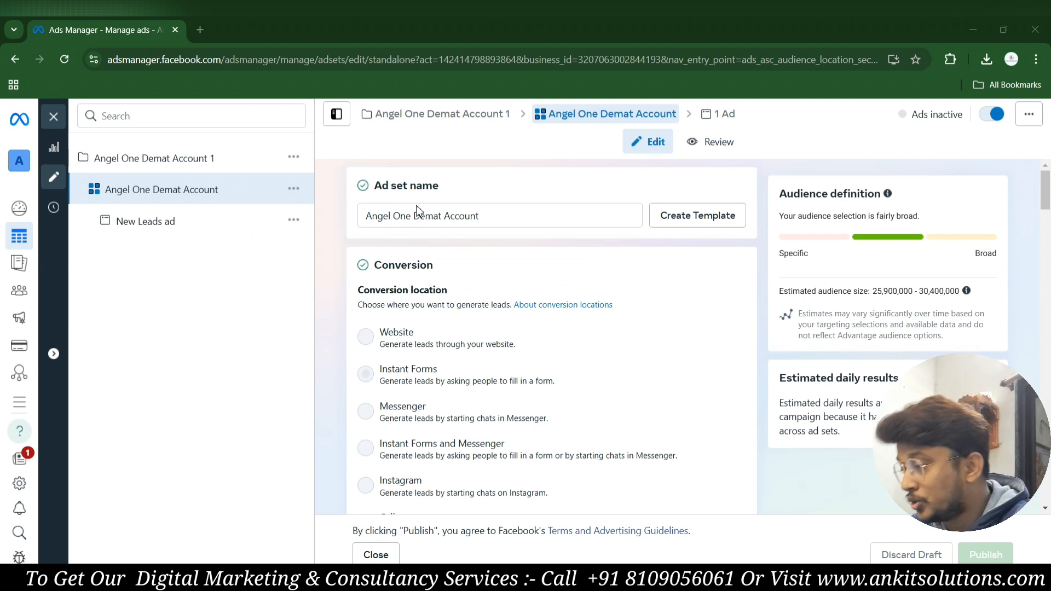
pyautogui.scroll(-1, 576, 354)
pyautogui.scroll(1, 576, 354)
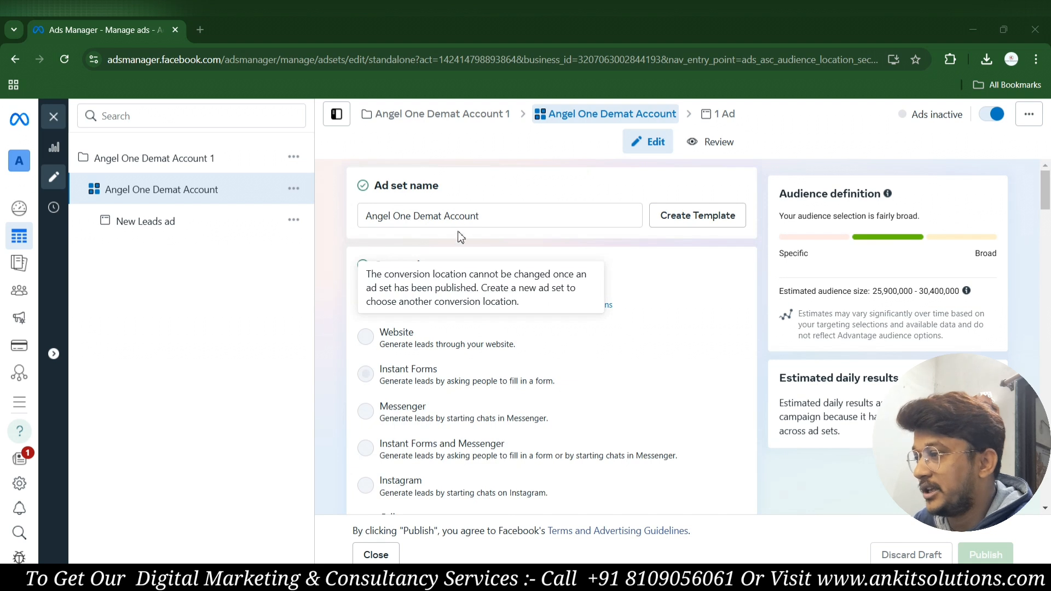
pyautogui.scroll(-1, 438, 358)
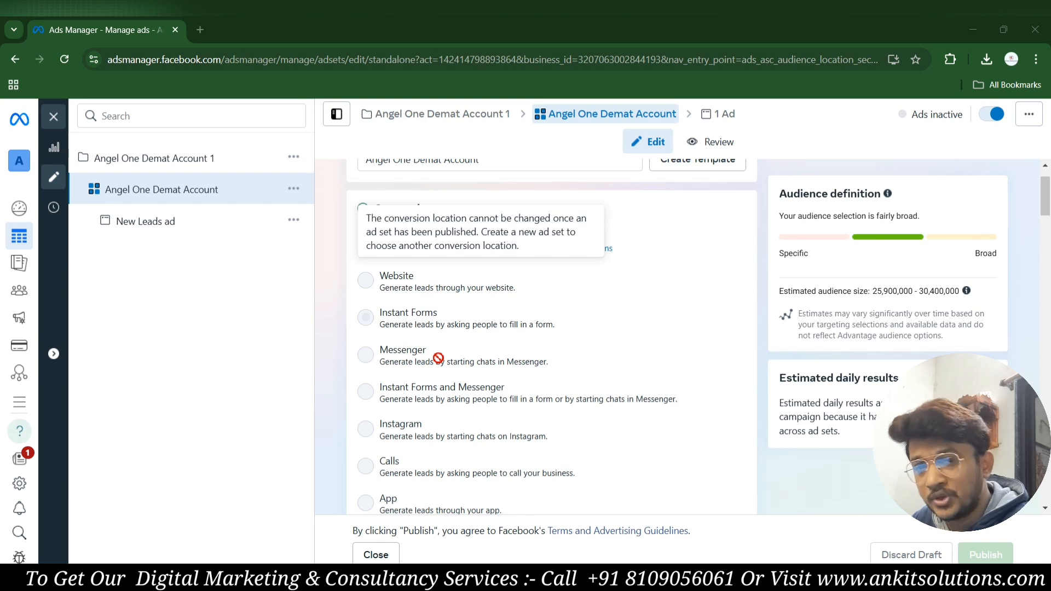
pyautogui.scroll(-1, 579, 372)
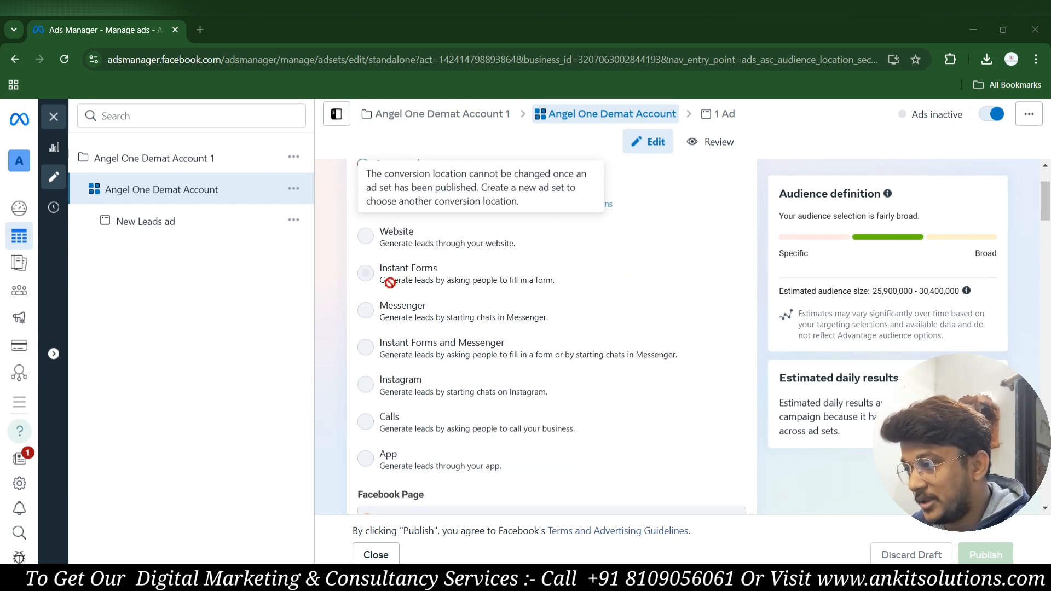
pyautogui.scroll(-4, 419, 282)
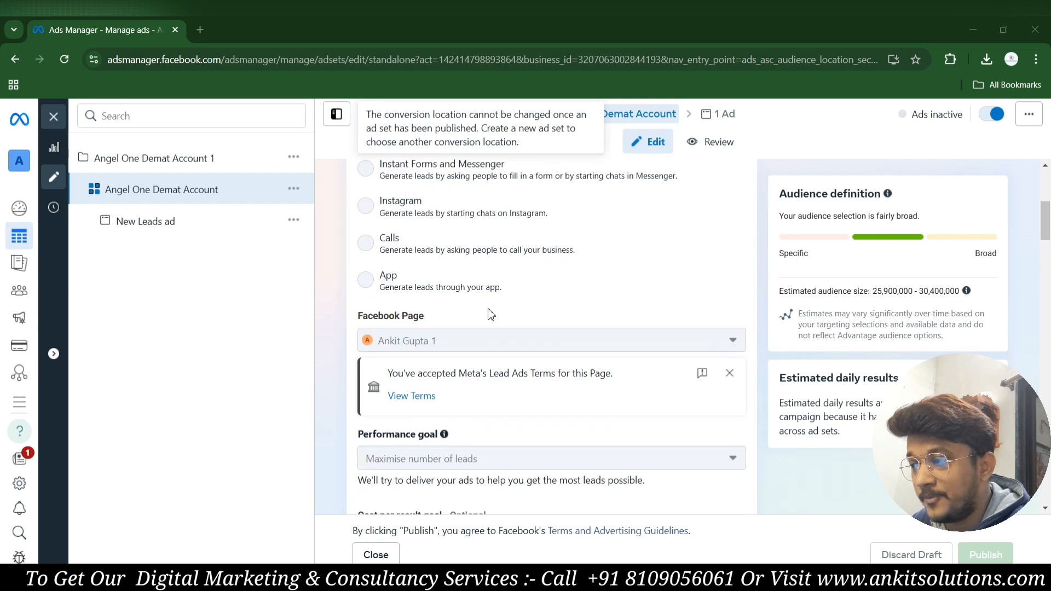
pyautogui.scroll(-1, 491, 328)
pyautogui.scroll(-10, 491, 340)
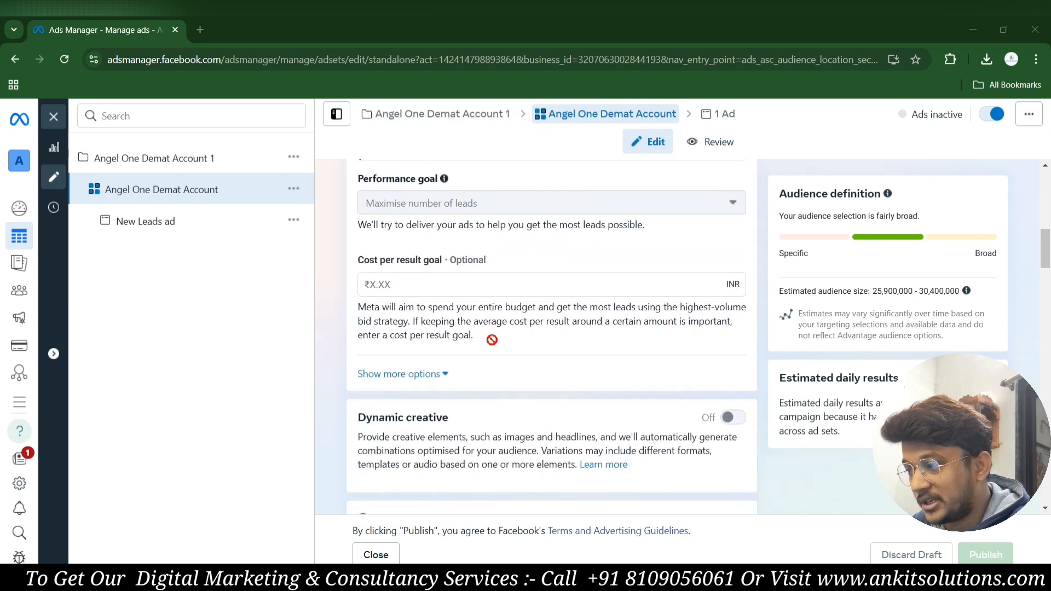
pyautogui.scroll(-8, 492, 340)
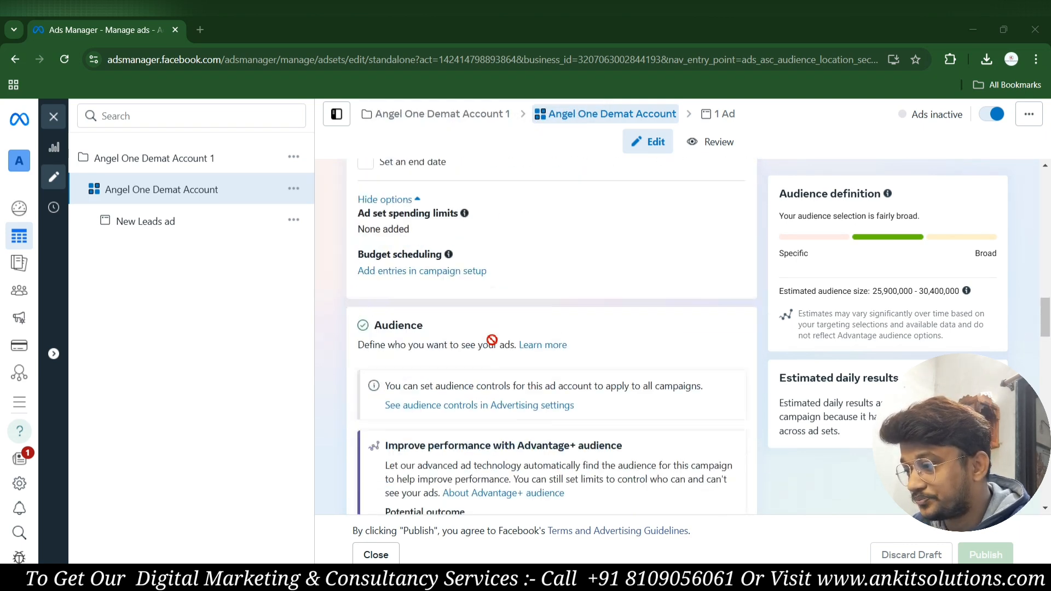
pyautogui.scroll(5, 491, 340)
pyautogui.scroll(-5, 486, 401)
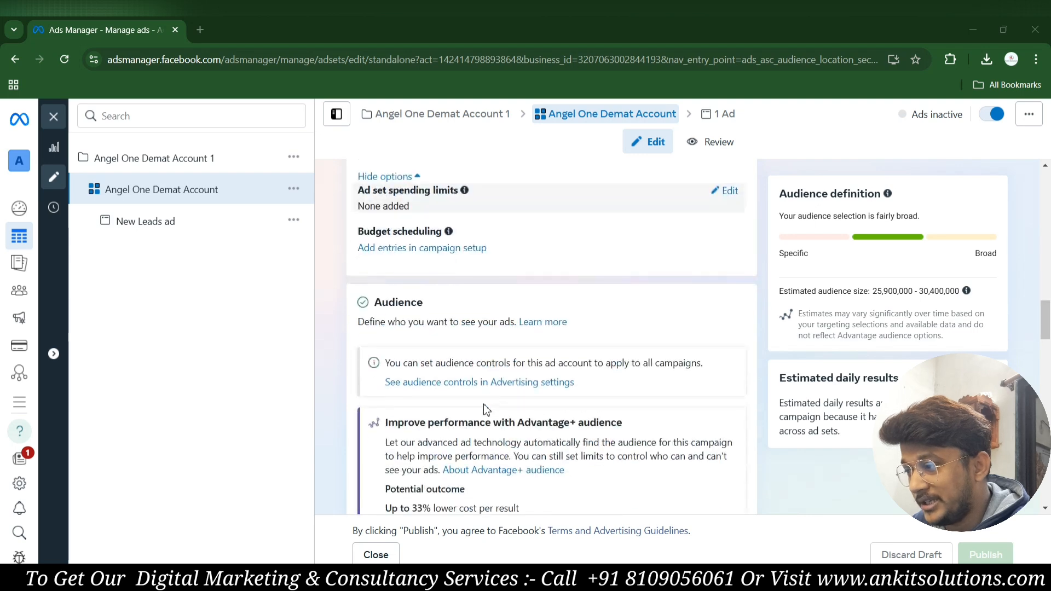
pyautogui.scroll(-3, 403, 304)
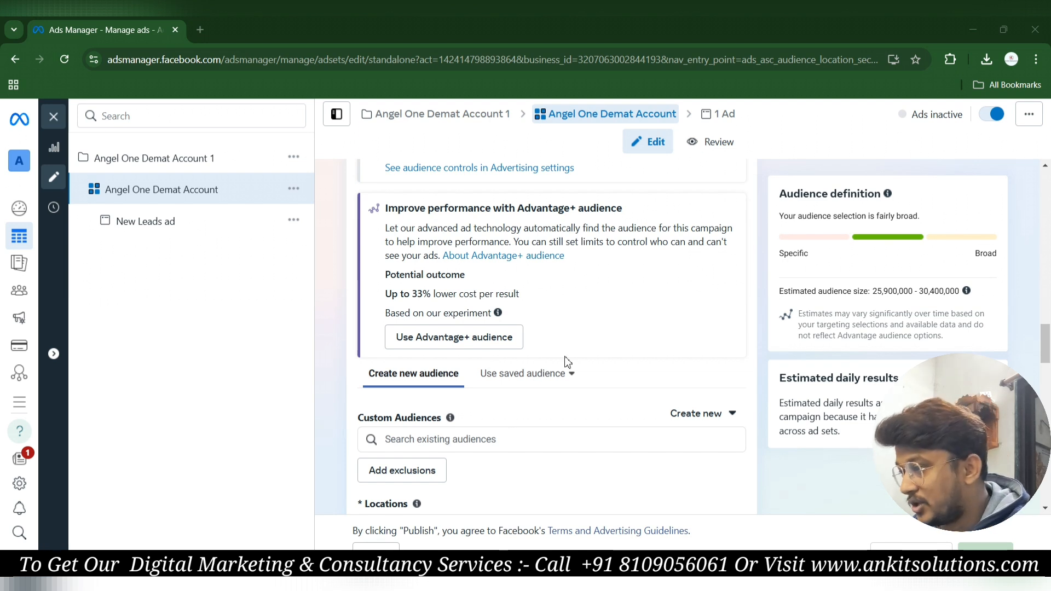
pyautogui.scroll(-2, 547, 367)
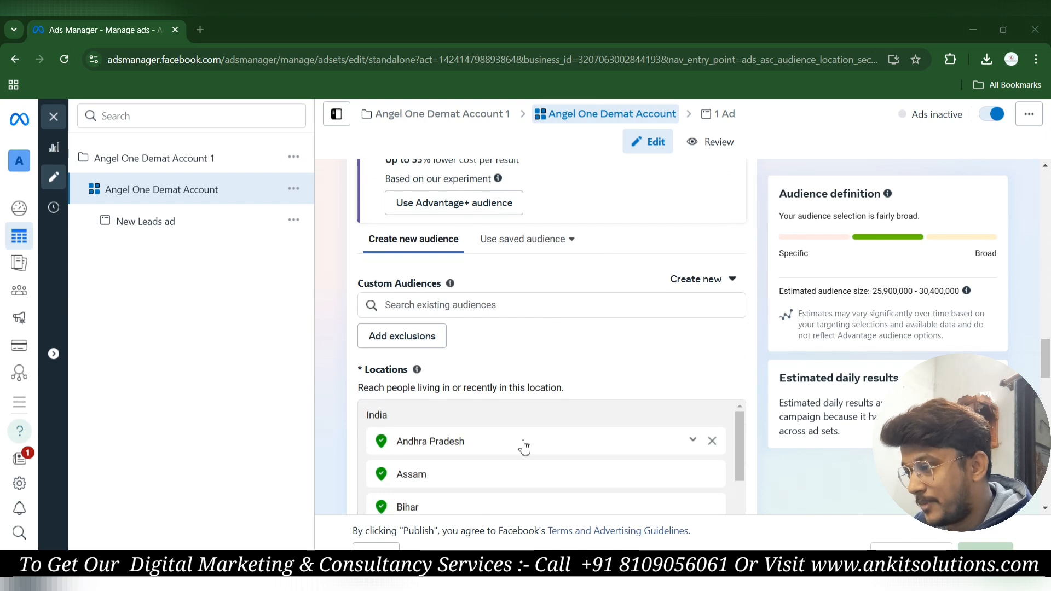
pyautogui.scroll(-3, 523, 445)
pyautogui.scroll(4, 532, 353)
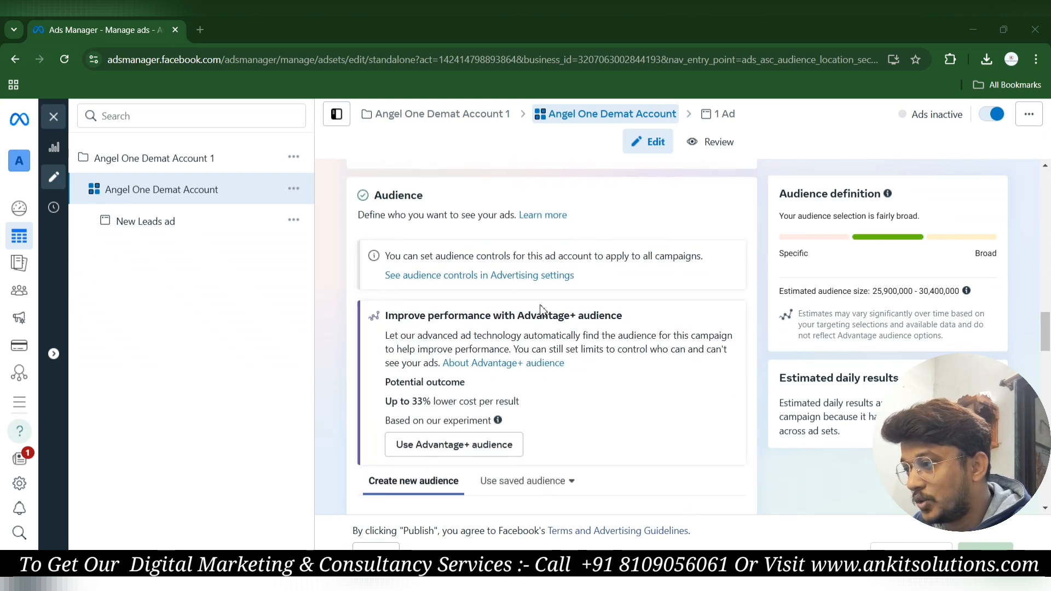
pyautogui.scroll(-1, 541, 312)
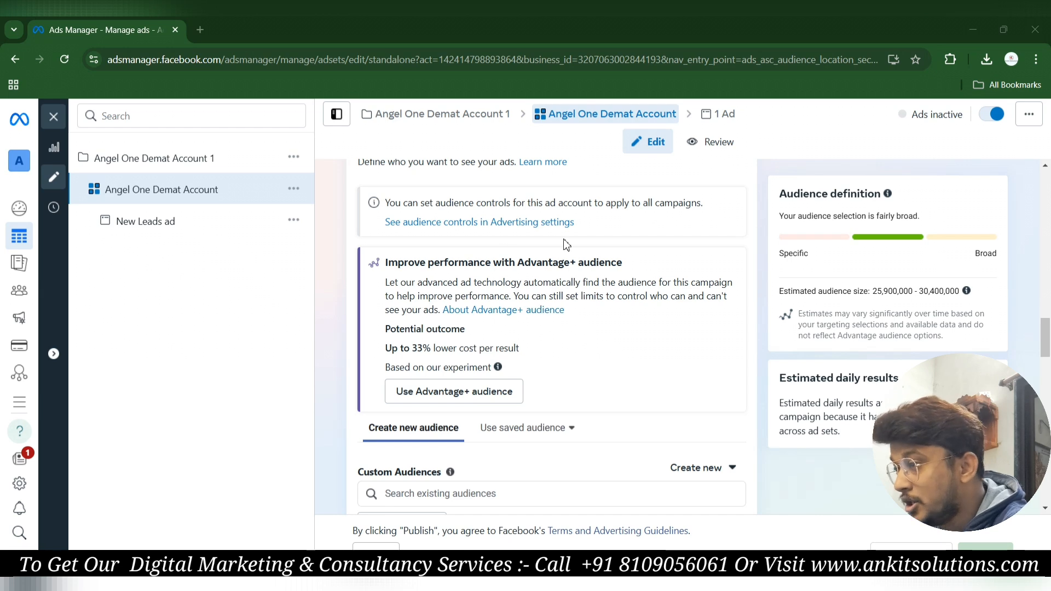
pyautogui.scroll(-1, 564, 242)
pyautogui.scroll(-2, 584, 279)
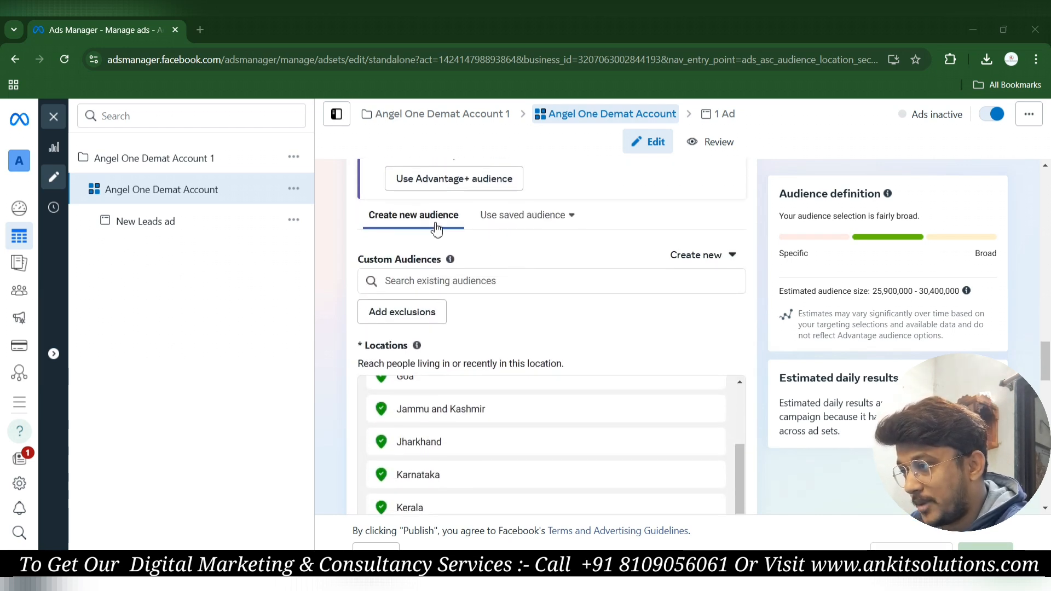
pyautogui.click(557, 218)
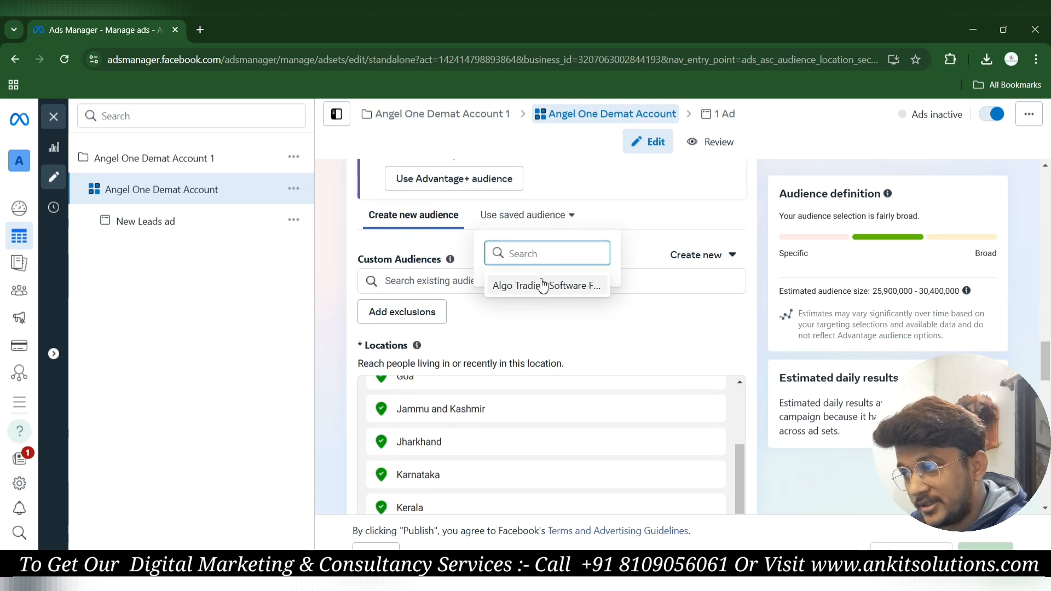
pyautogui.moveTo(549, 297)
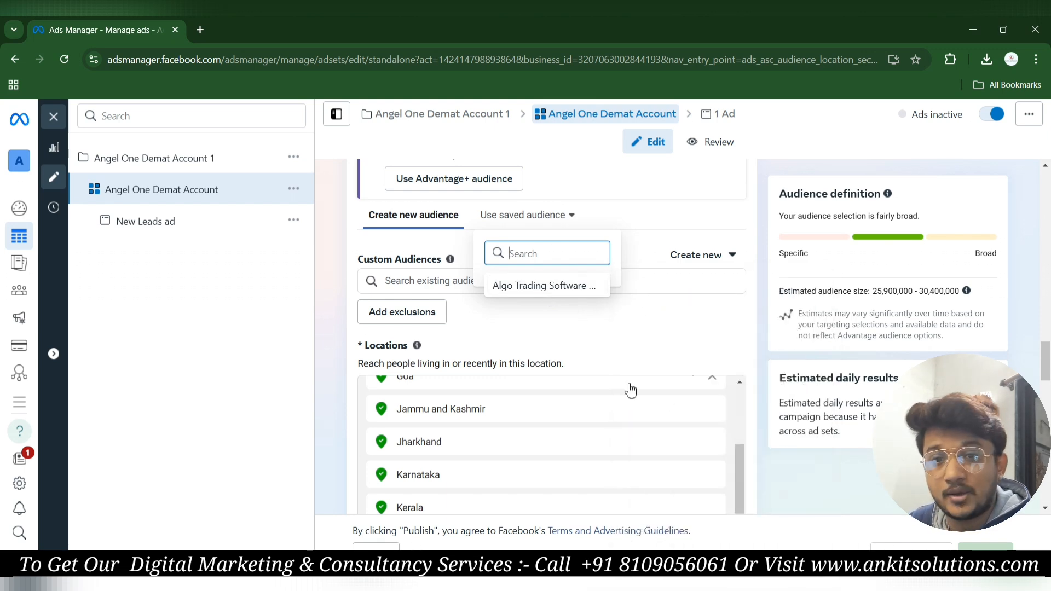
pyautogui.click(545, 348)
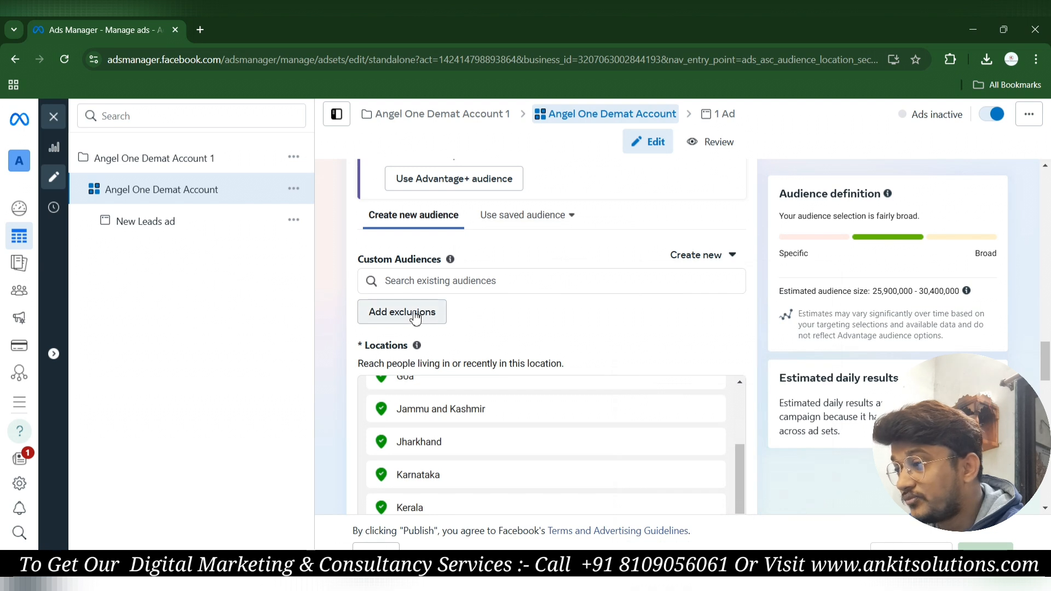
# Show the Create new options for Custom Audience or Lookalike Audience beside Custom Audiences.
pyautogui.click(732, 255)
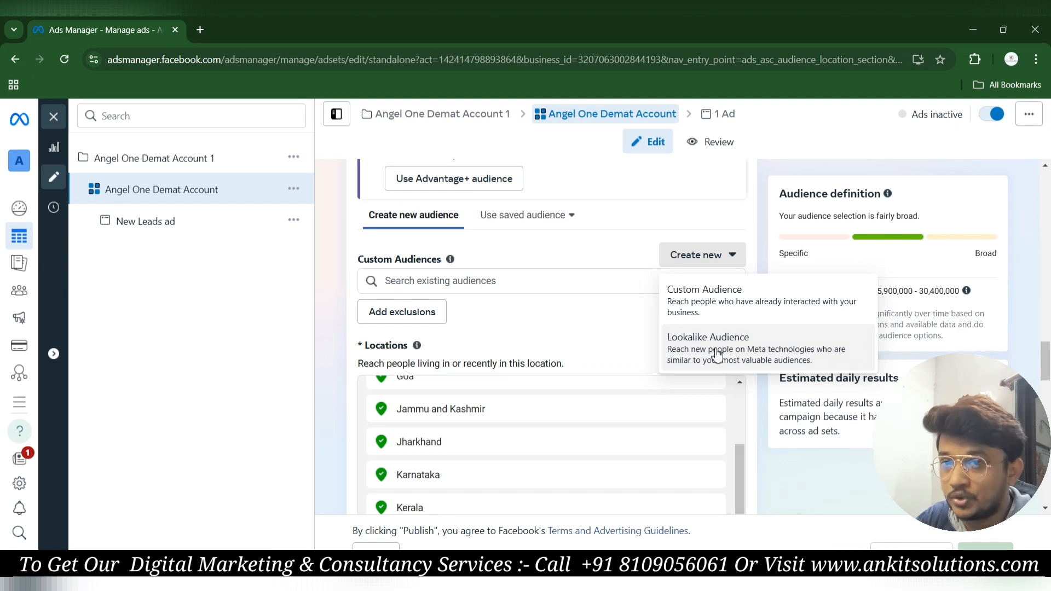
# Dismiss the new-audience options, then reopen and close the saved audience list.
pyautogui.click(563, 309)
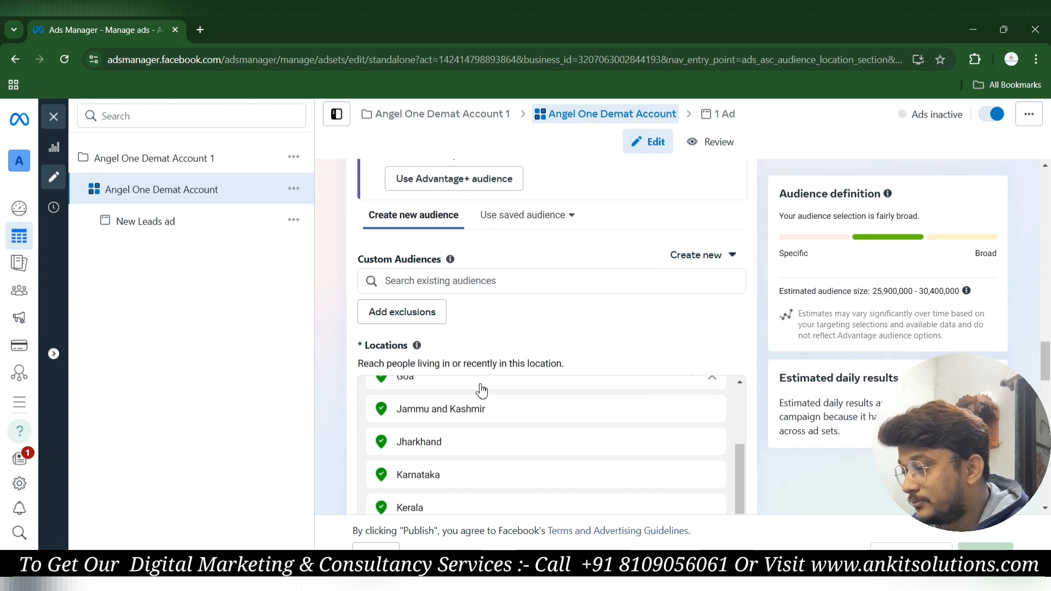
pyautogui.scroll(-1, 575, 351)
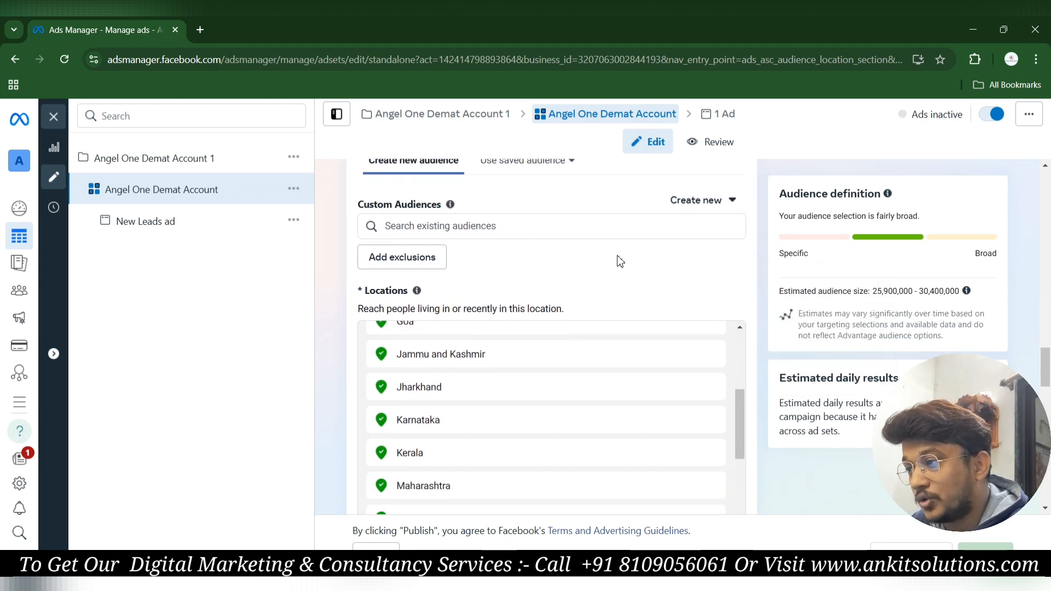
pyautogui.scroll(1, 421, 289)
pyautogui.scroll(1, 594, 265)
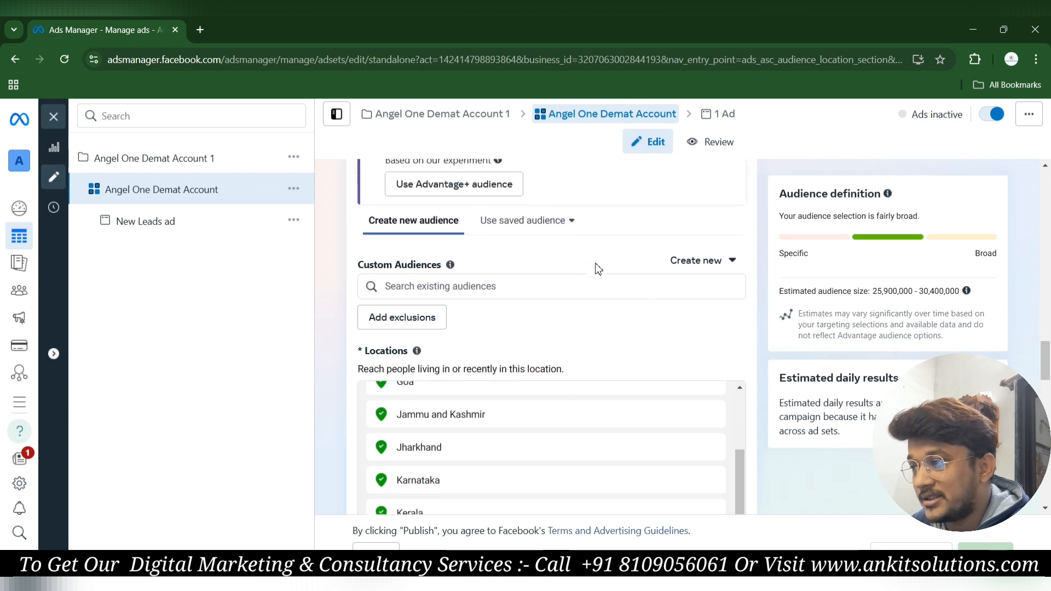
pyautogui.click(550, 228)
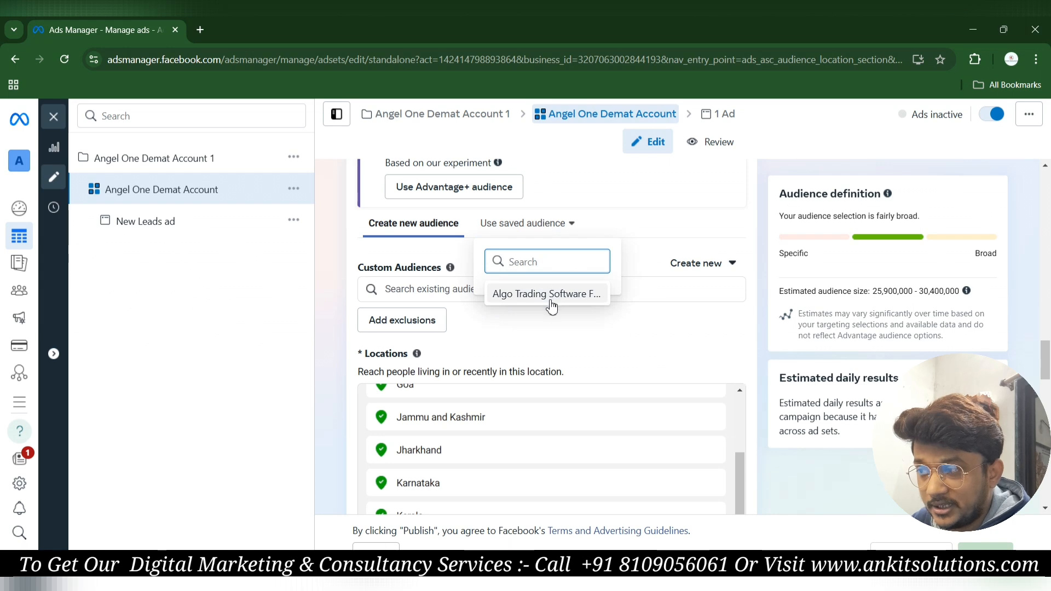
pyautogui.moveTo(551, 307)
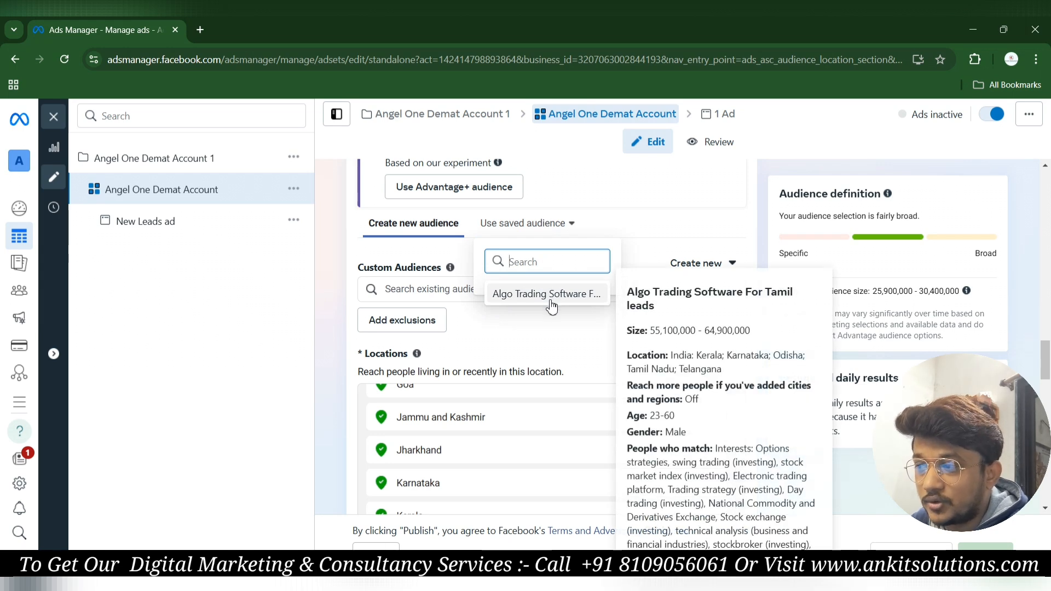
pyautogui.click(526, 326)
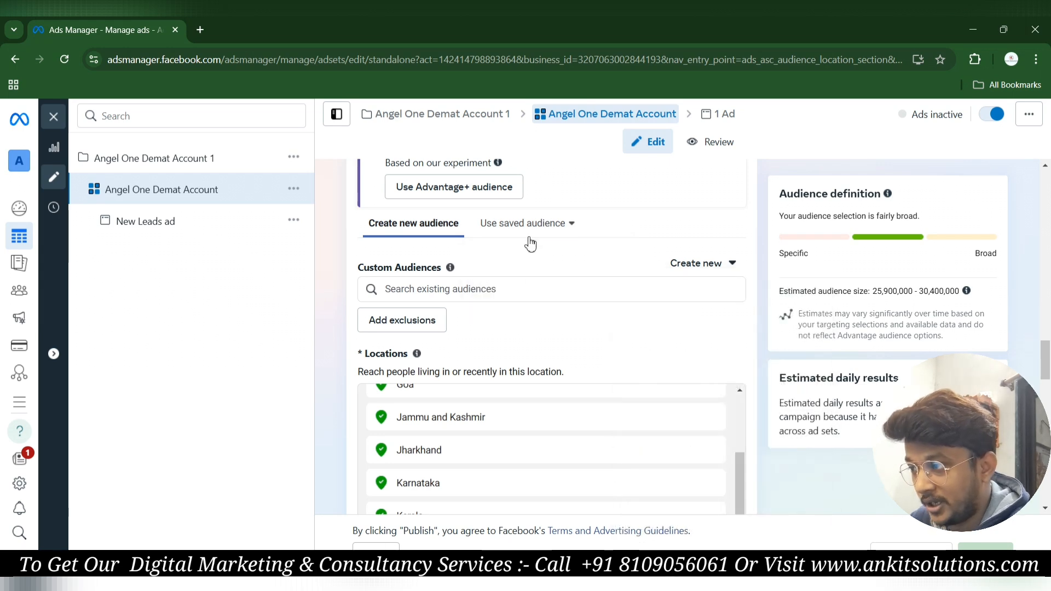
pyautogui.scroll(-1, 517, 341)
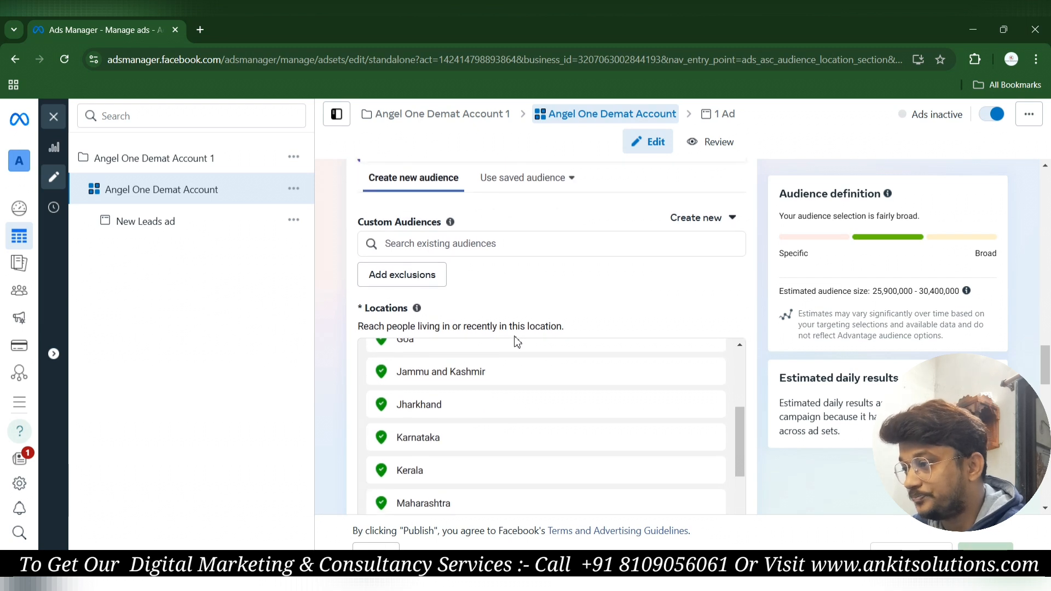
pyautogui.scroll(-1, 558, 282)
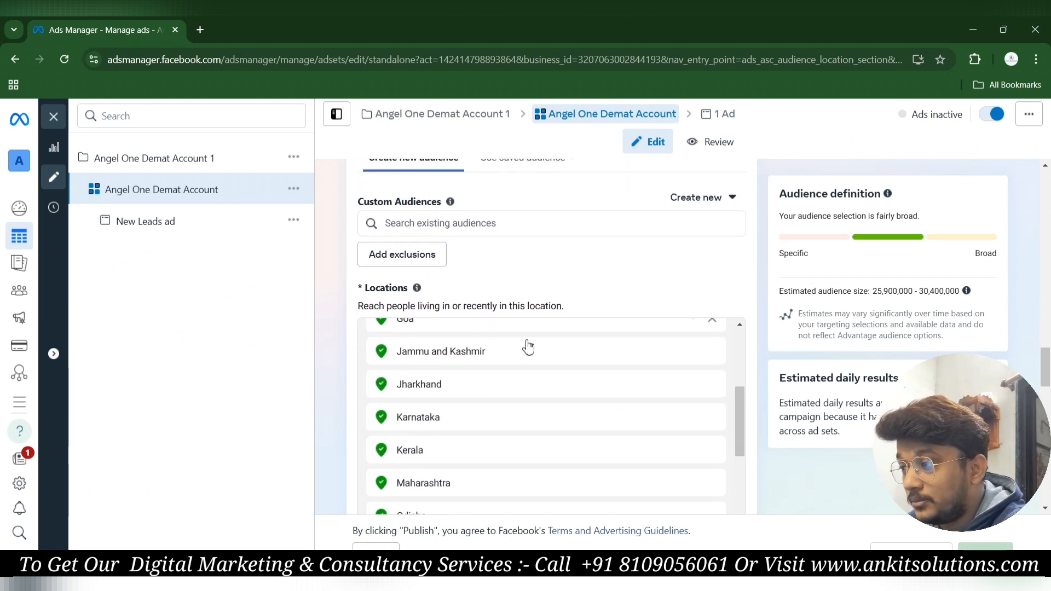
pyautogui.scroll(3, 528, 351)
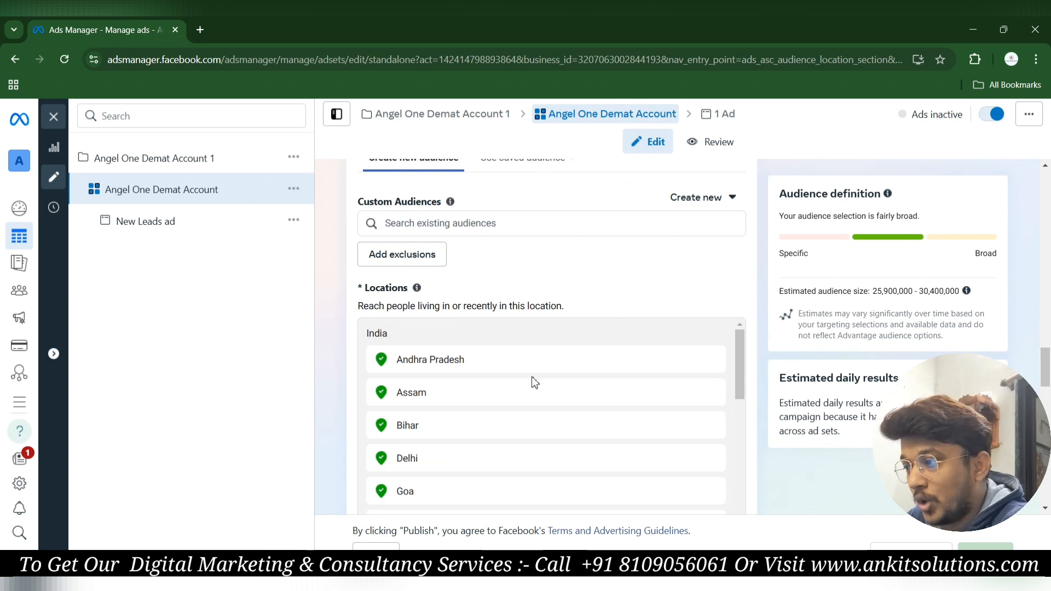
pyautogui.scroll(-6, 582, 372)
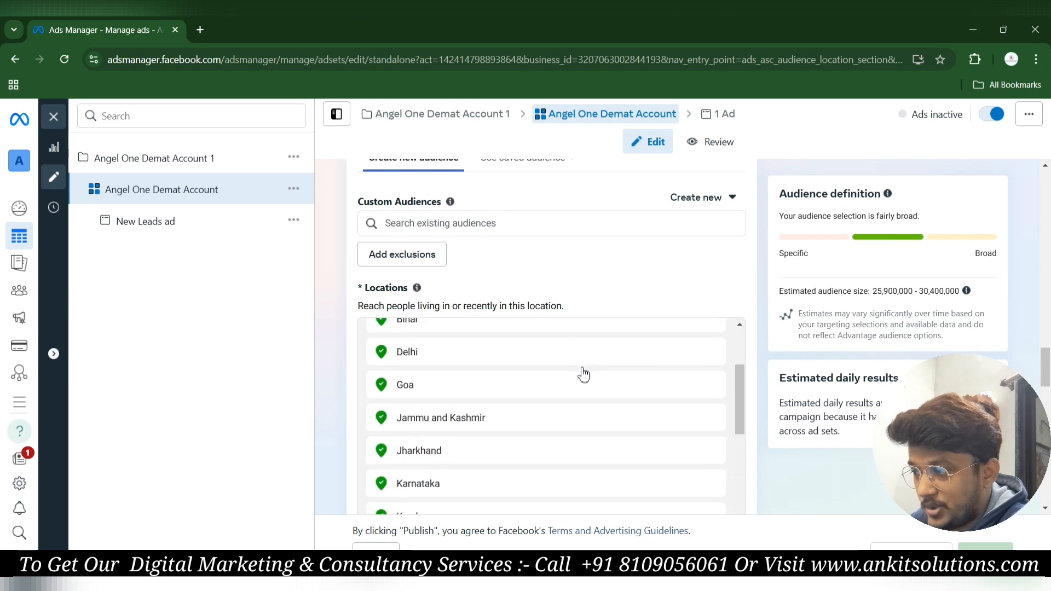
pyautogui.scroll(-5, 552, 255)
pyautogui.scroll(5, 511, 285)
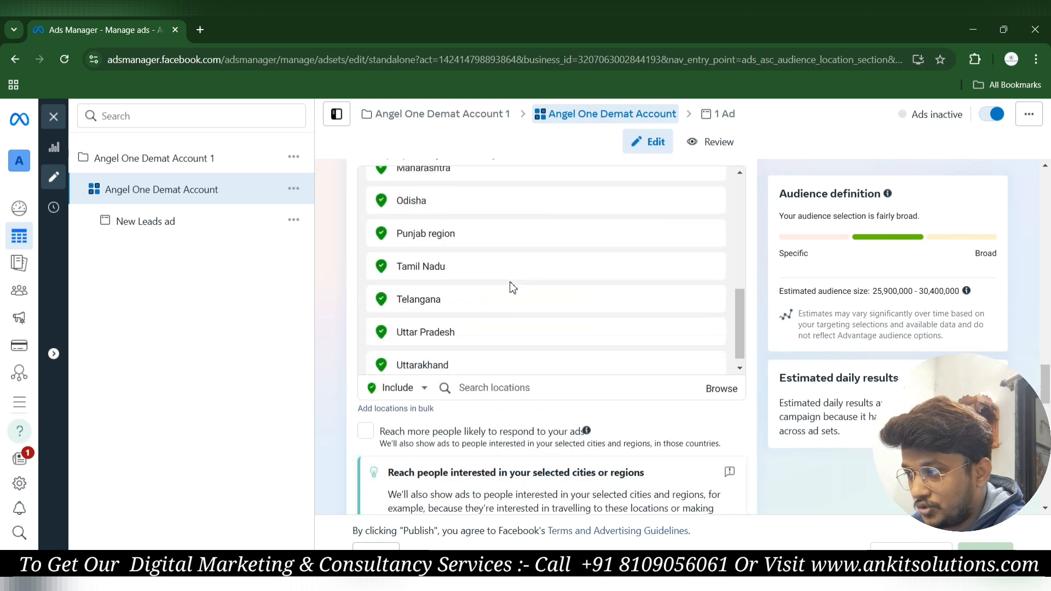
pyautogui.scroll(5, 507, 372)
pyautogui.scroll(1, 507, 372)
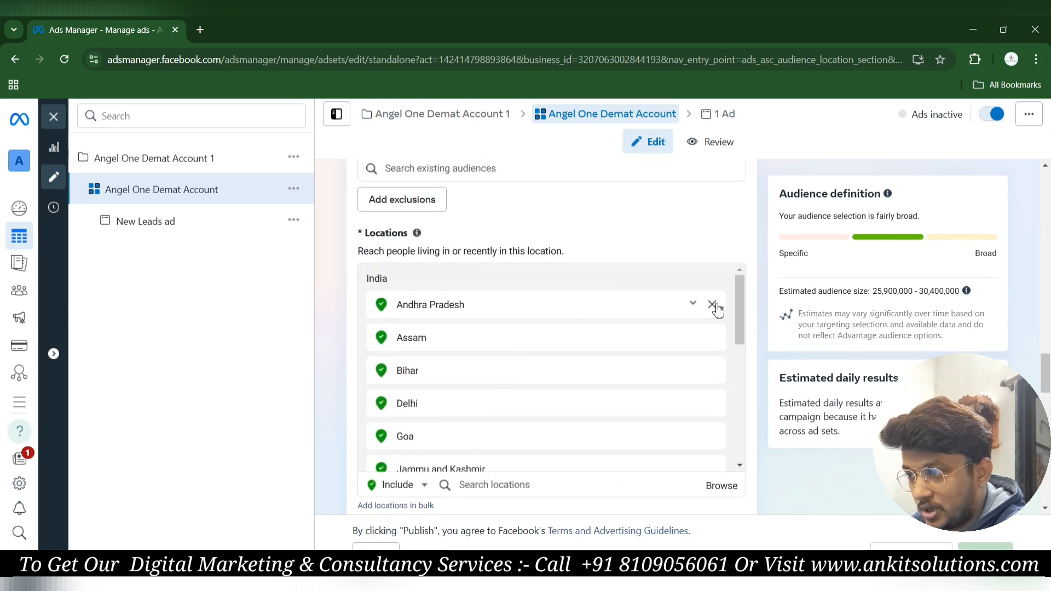
# Remove all sixteen states, Andhra Pradesh through Uttarakhand, from the ad set's Locations.
pyautogui.click(713, 305)
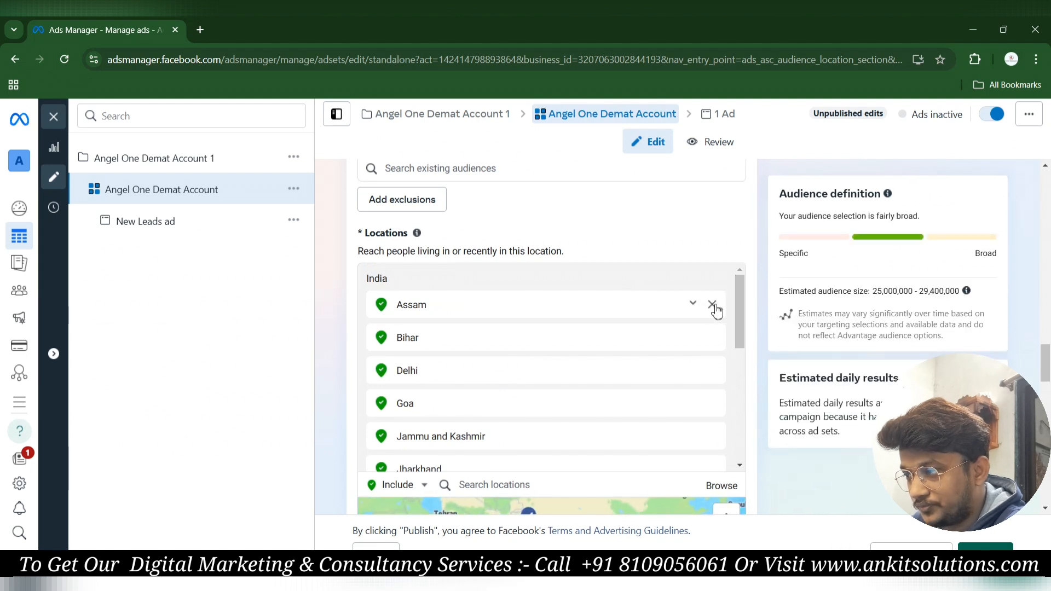
pyautogui.click(712, 305)
pyautogui.click(712, 304)
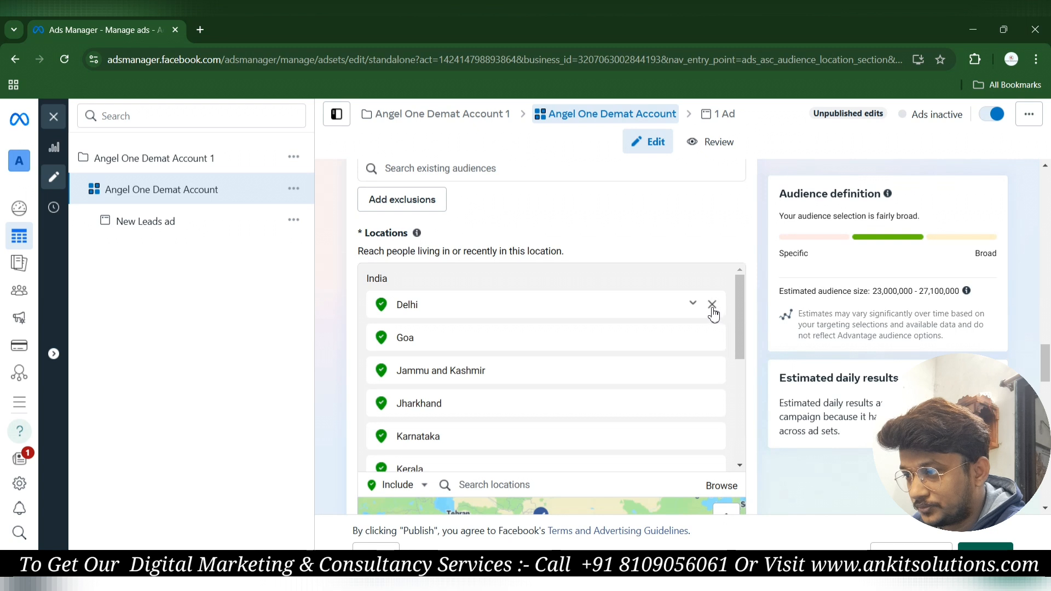
pyautogui.click(712, 305)
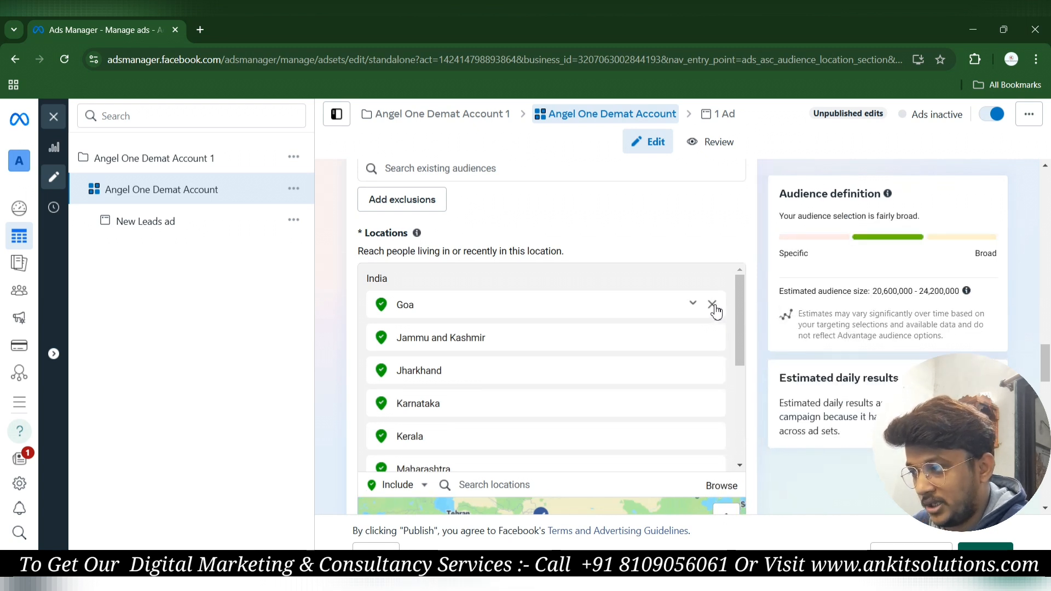
pyautogui.click(713, 305)
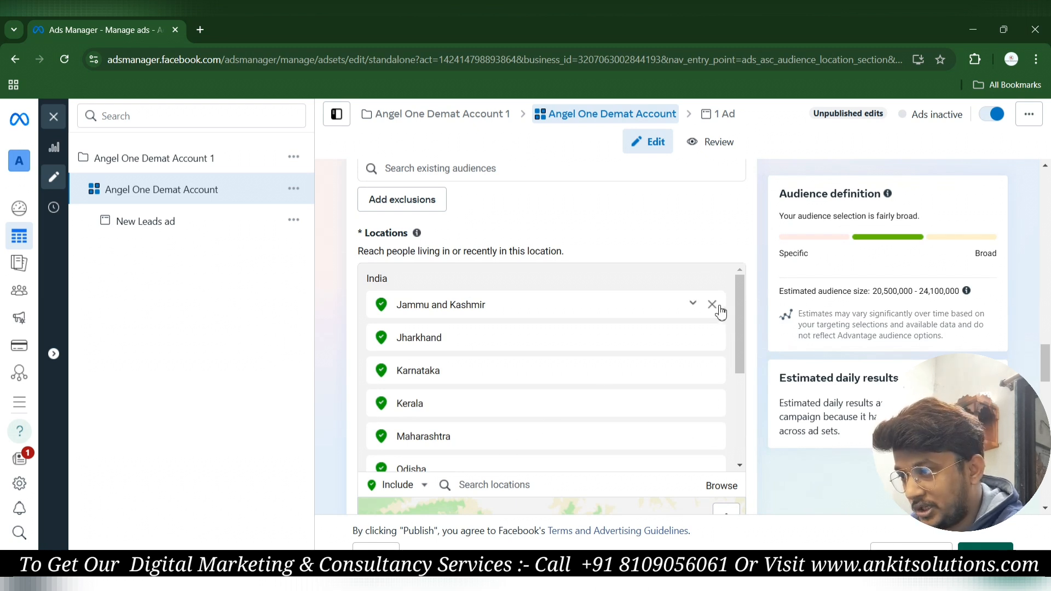
pyautogui.click(713, 305)
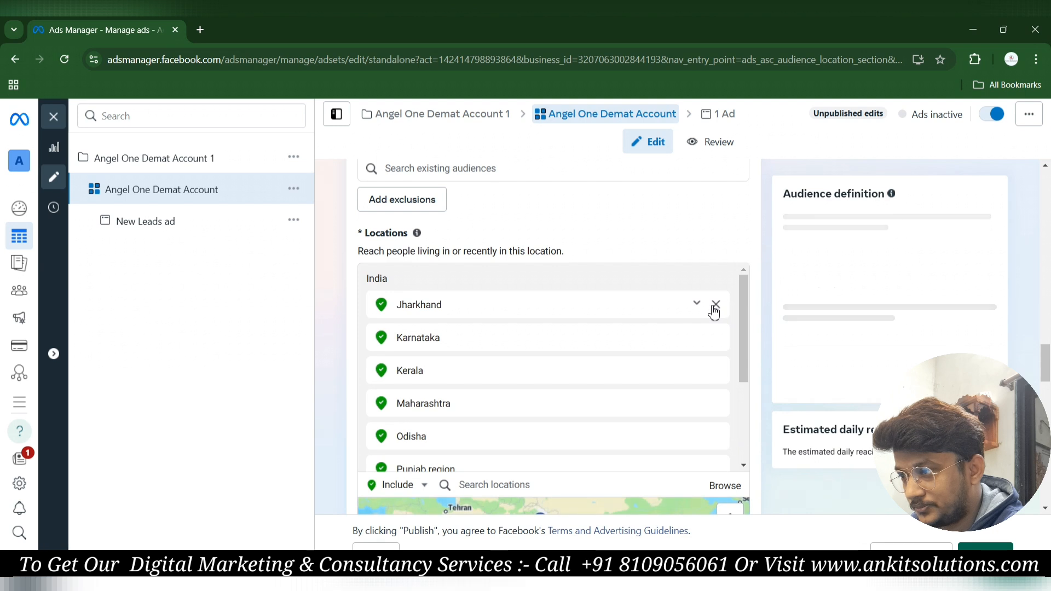
pyautogui.click(715, 305)
pyautogui.click(714, 305)
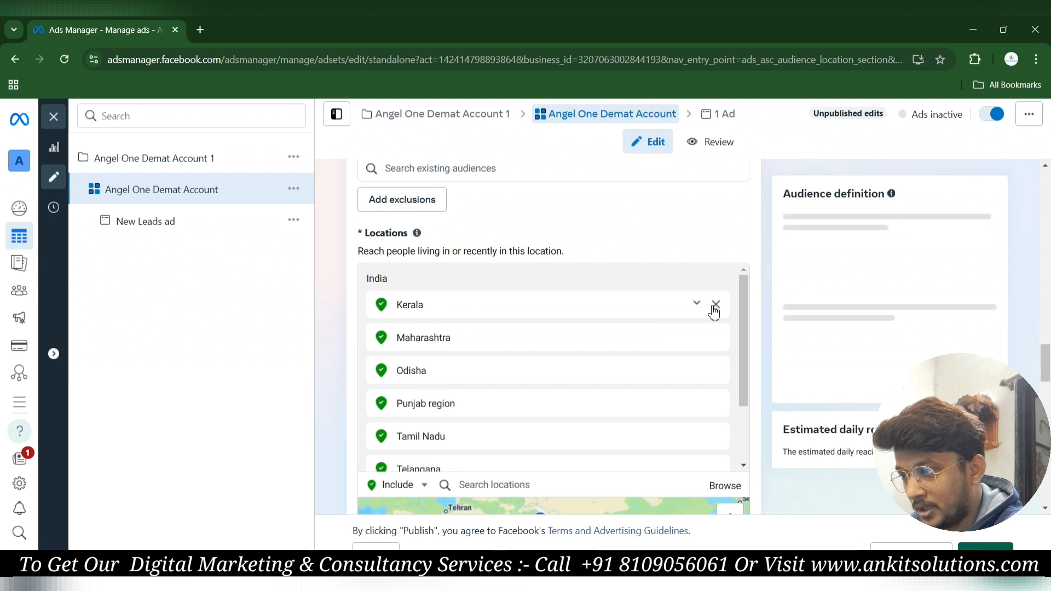
pyautogui.click(714, 305)
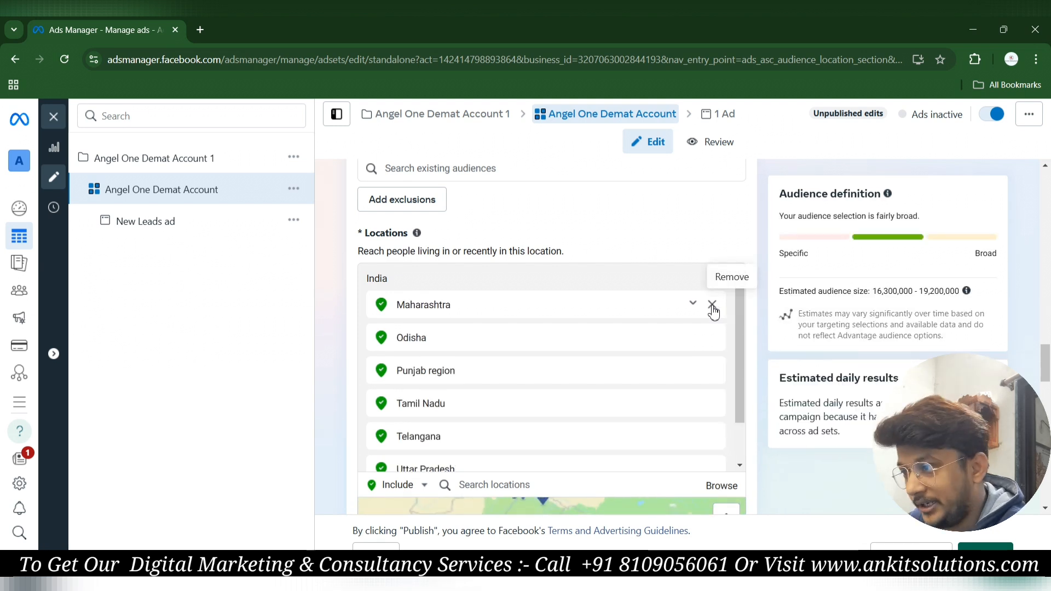
pyautogui.click(714, 305)
pyautogui.click(713, 305)
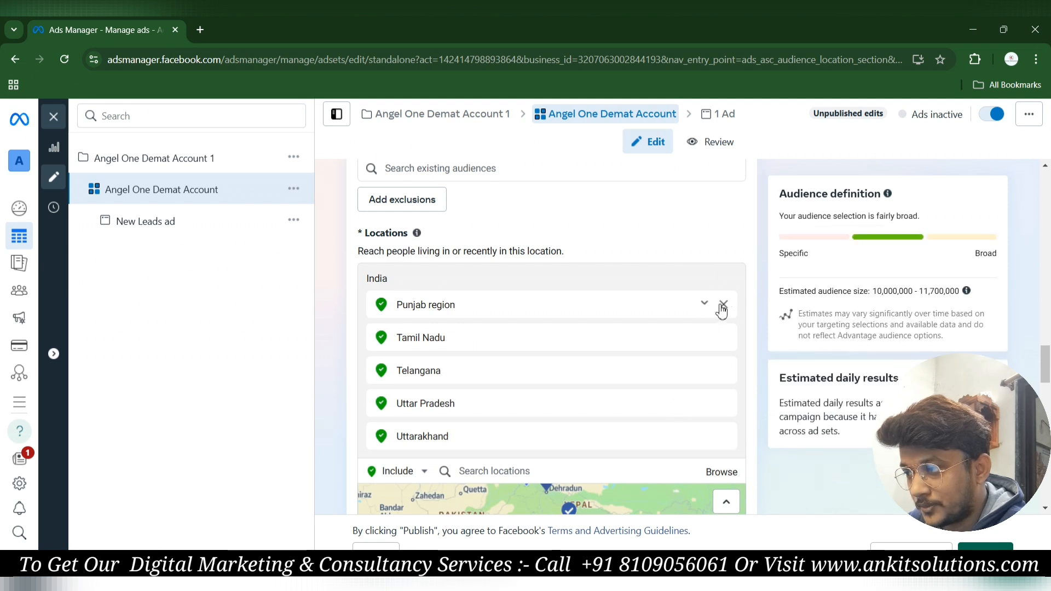
pyautogui.click(722, 305)
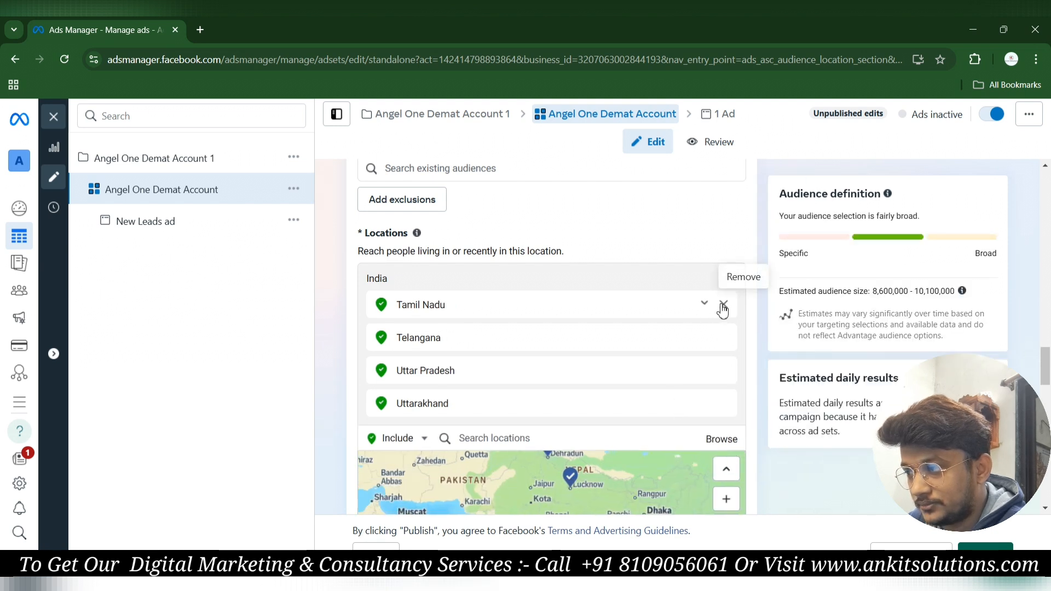
pyautogui.click(723, 305)
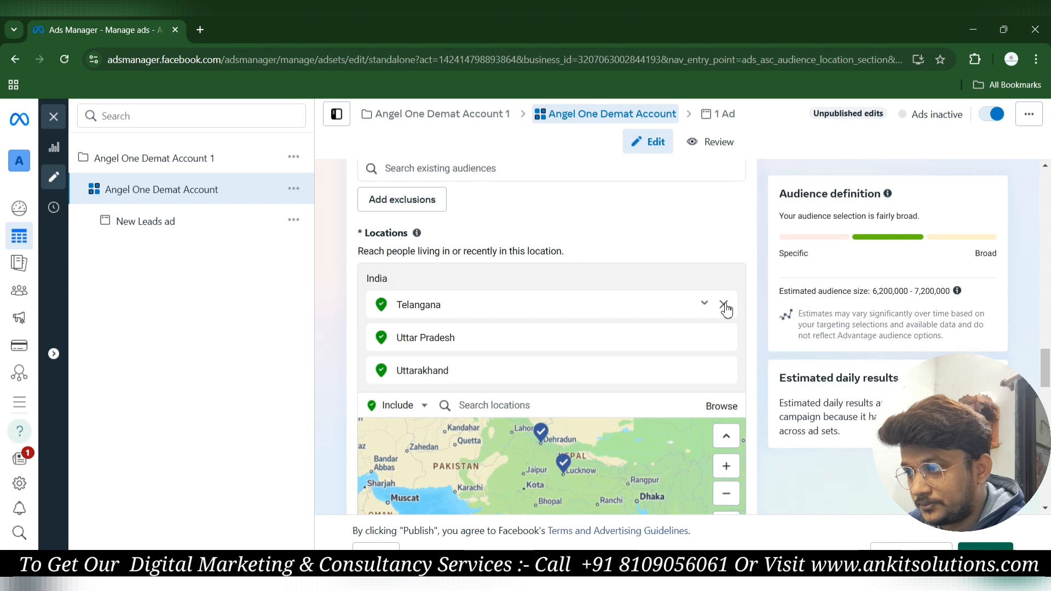
pyautogui.click(723, 304)
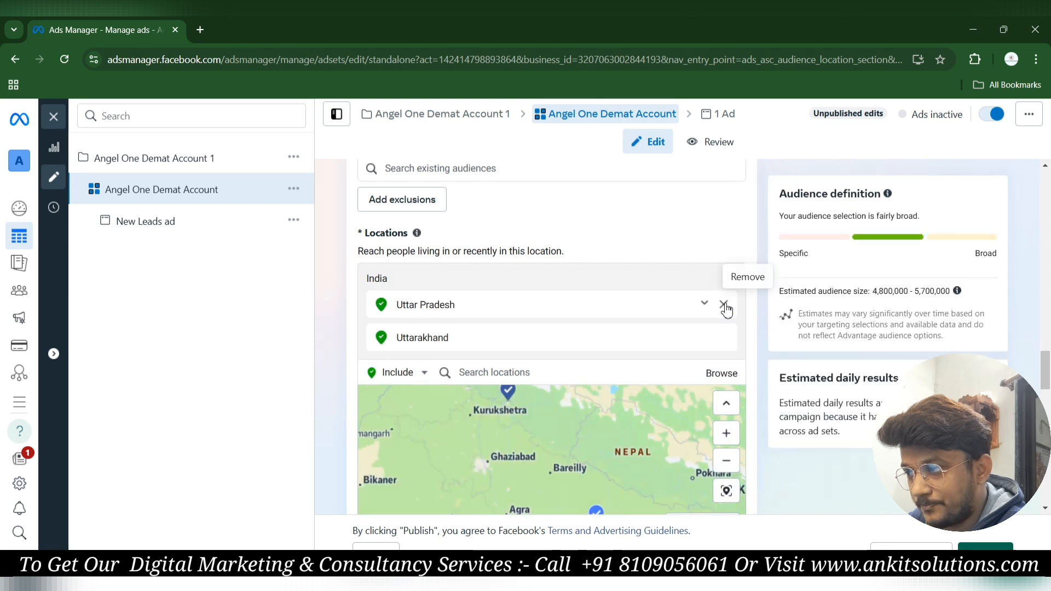
pyautogui.click(723, 305)
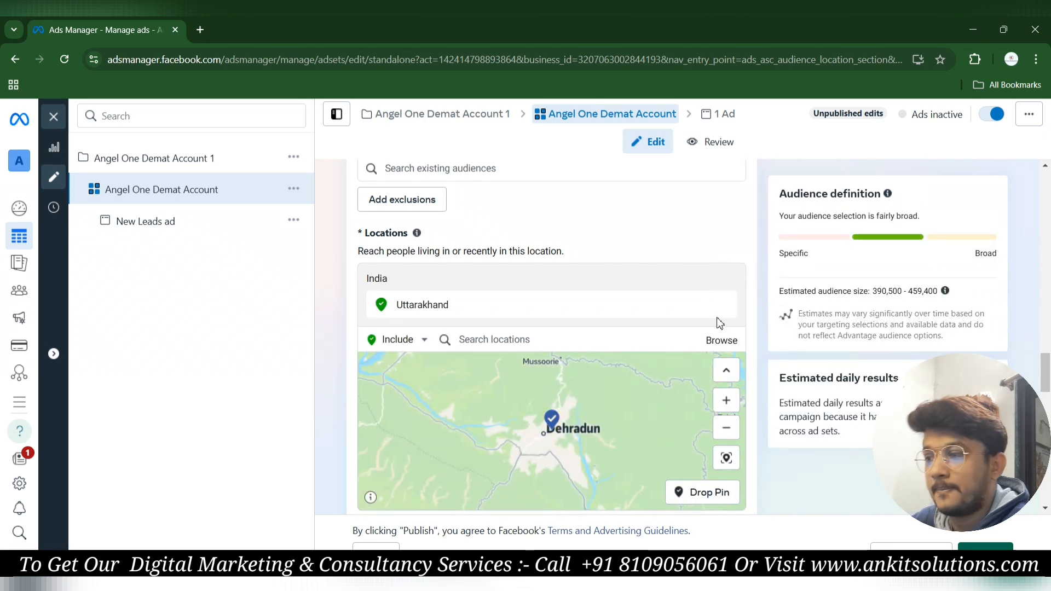
pyautogui.click(723, 305)
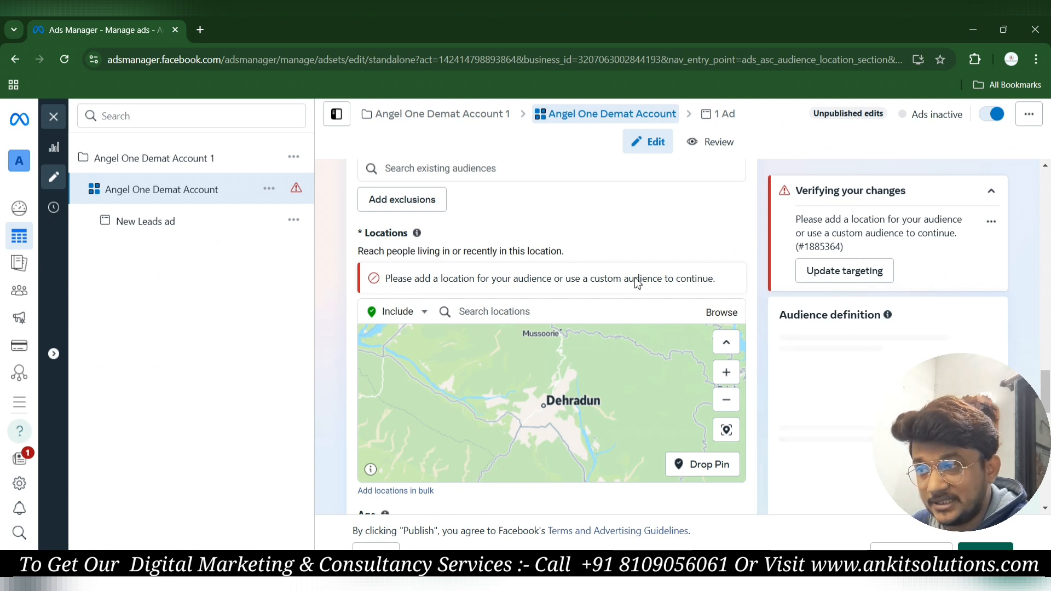
# Add Tamil Nadu, Assam and Telangana as included locations.
pyautogui.click(494, 313)
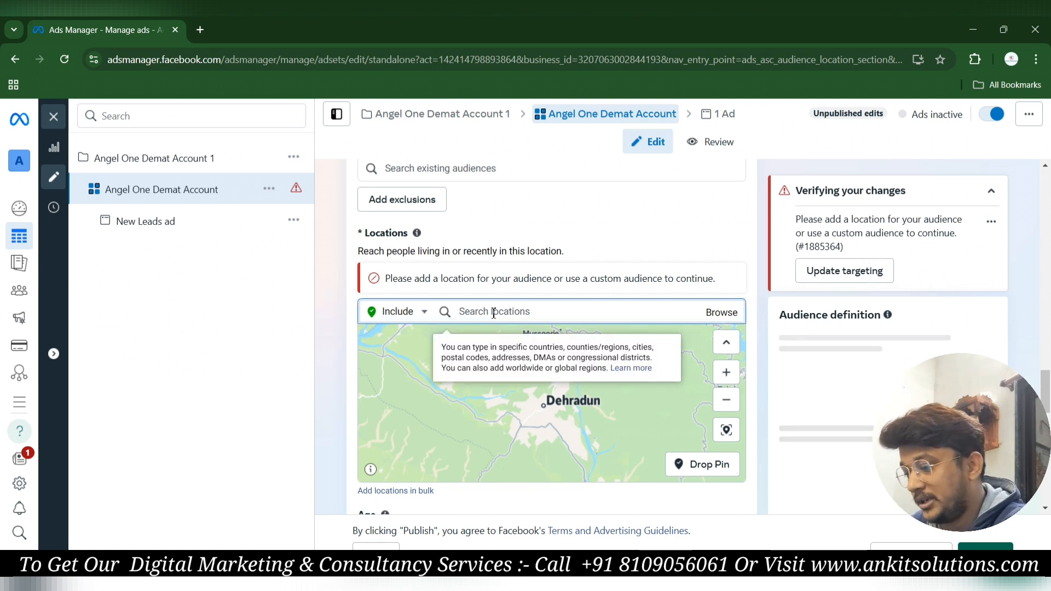
pyautogui.write('tamilnadu')
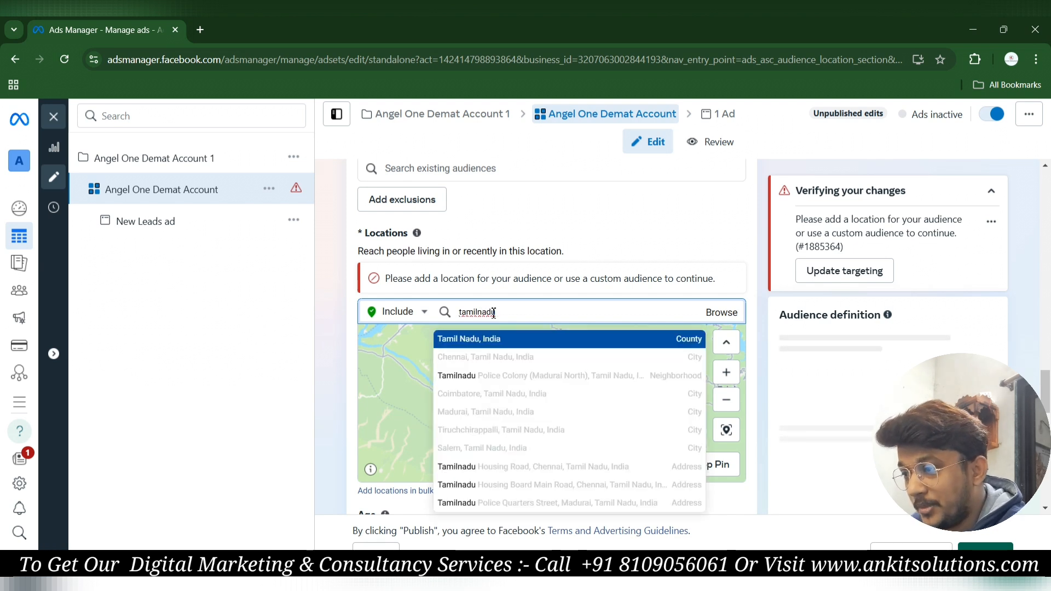
pyautogui.press('Return')
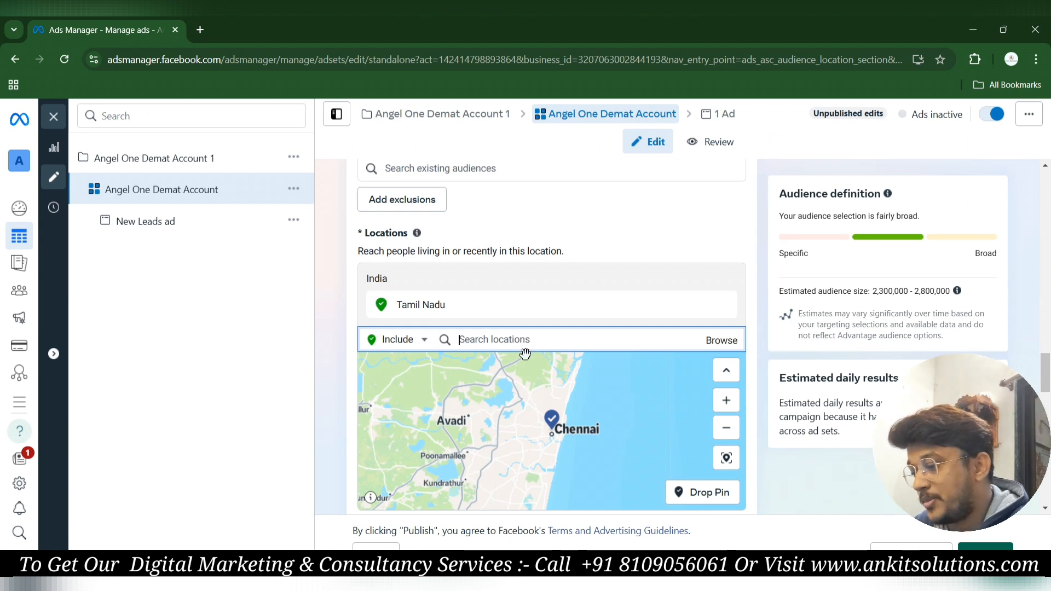
pyautogui.write('assam')
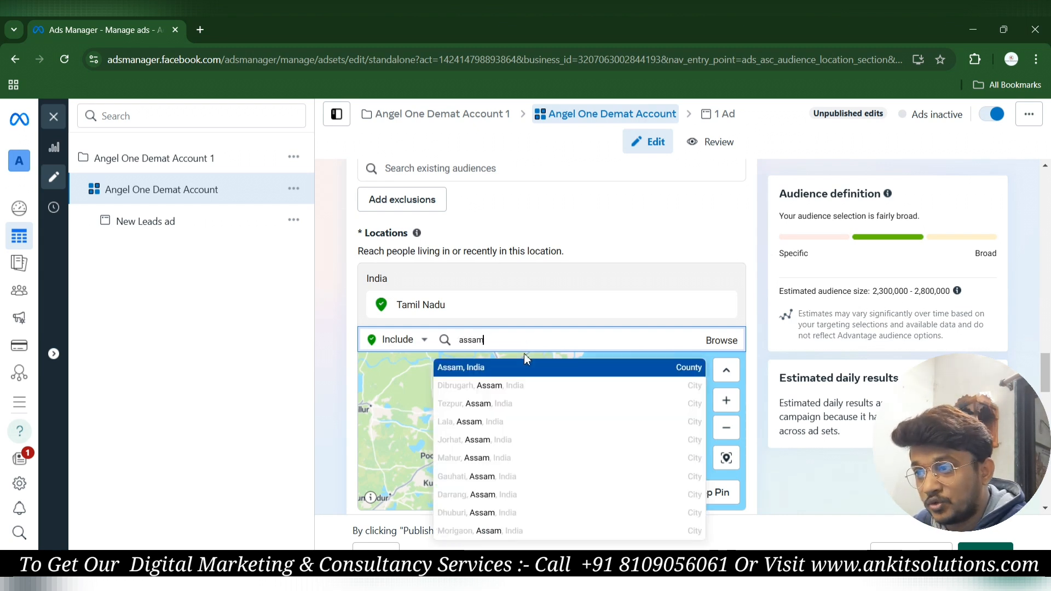
pyautogui.click(467, 366)
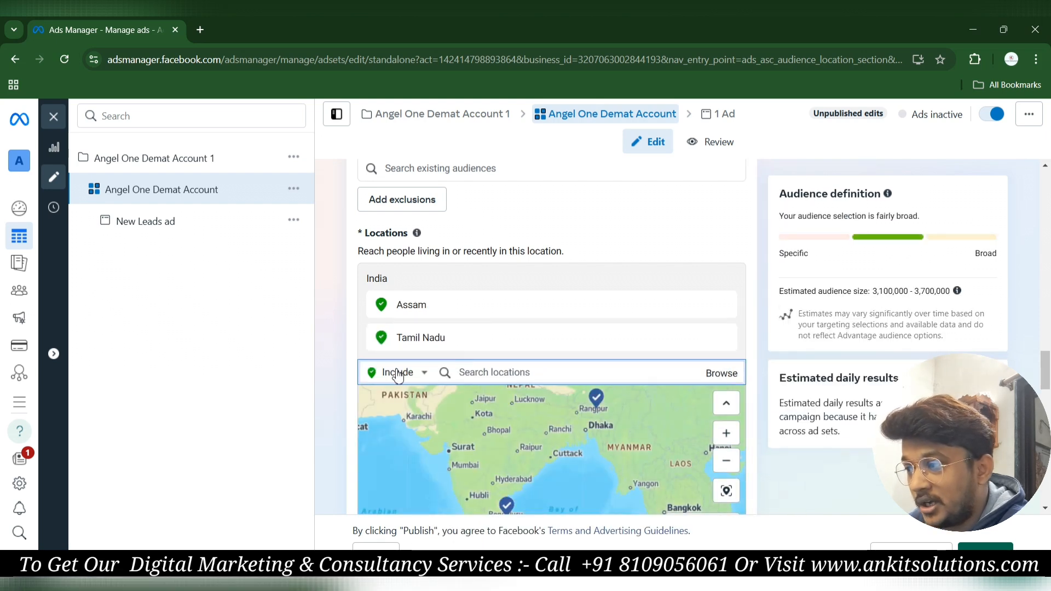
pyautogui.write('telanga')
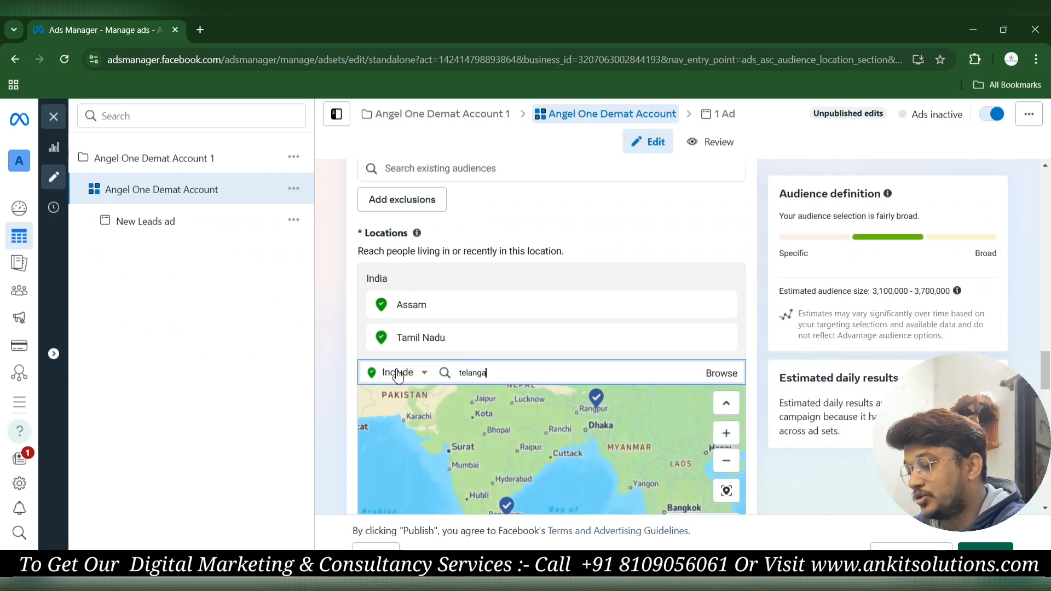
pyautogui.write('na')
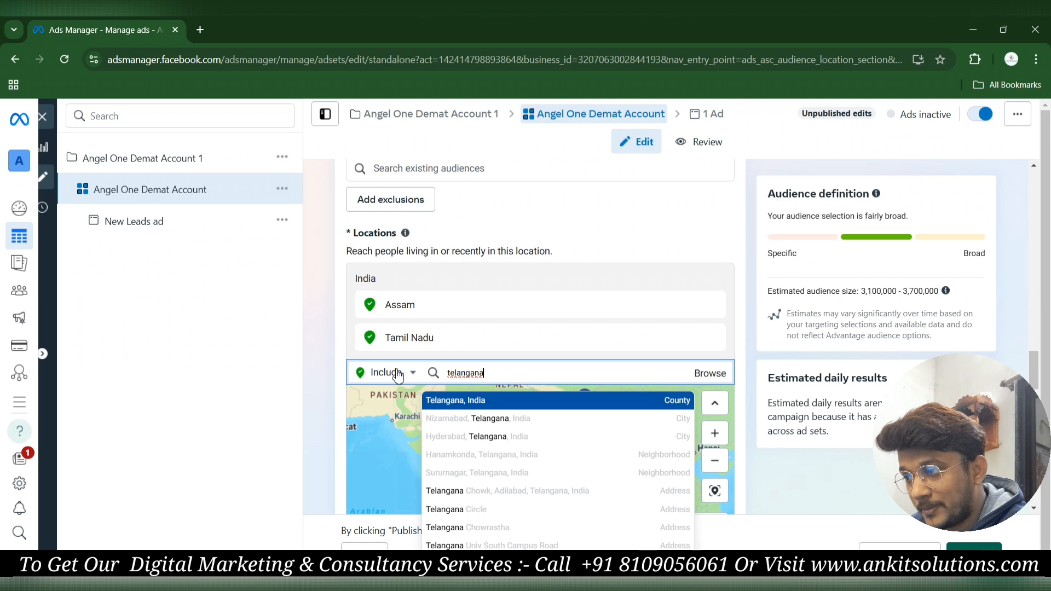
pyautogui.press('Return')
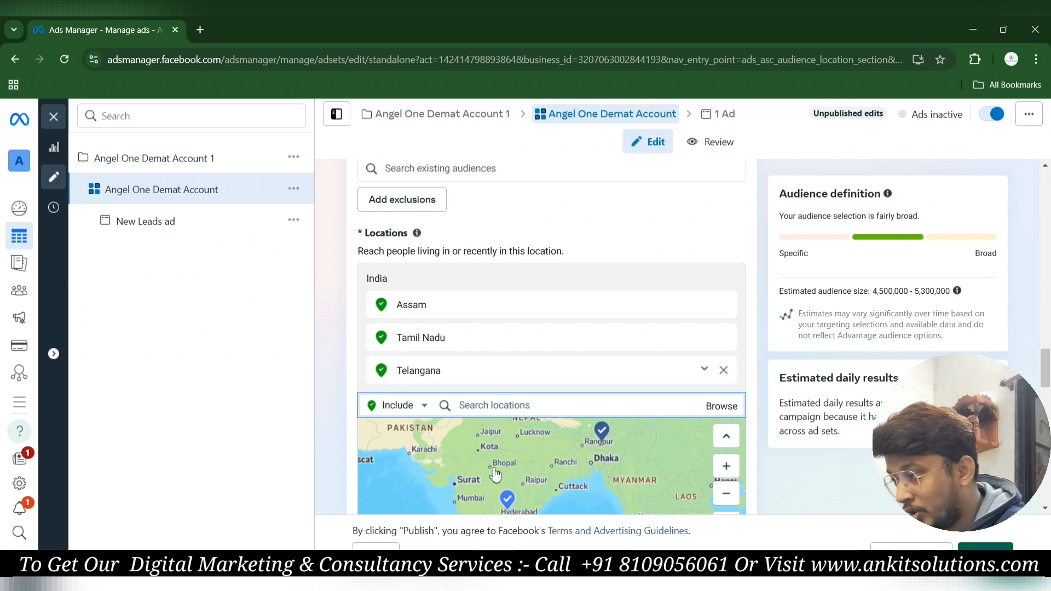
# Add Andhra Pradesh as the fourth included location.
pyautogui.write('amd')
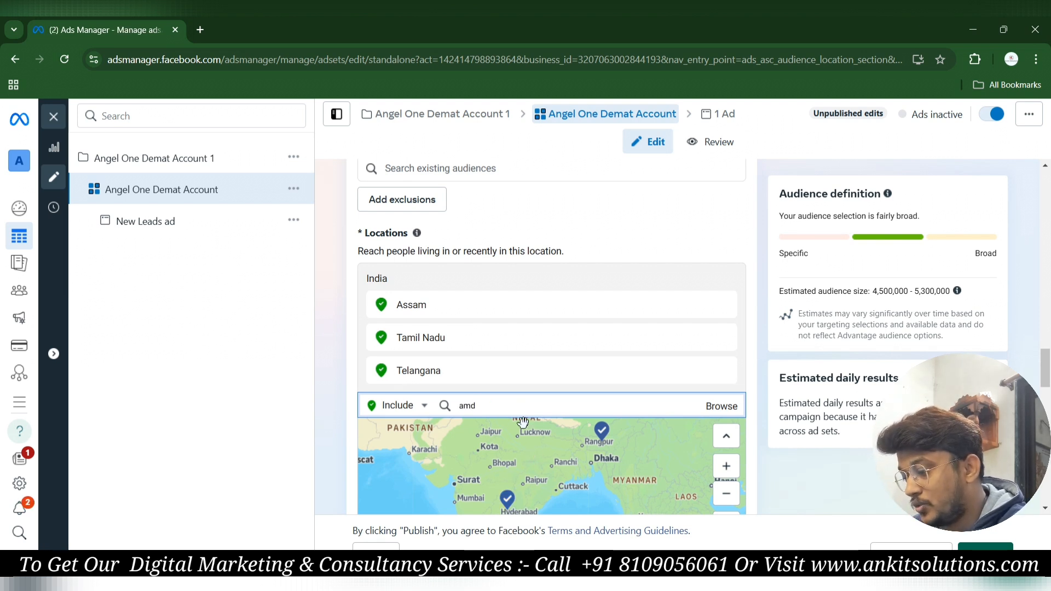
pyautogui.press('BackSpace')
pyautogui.press('BackSpace')
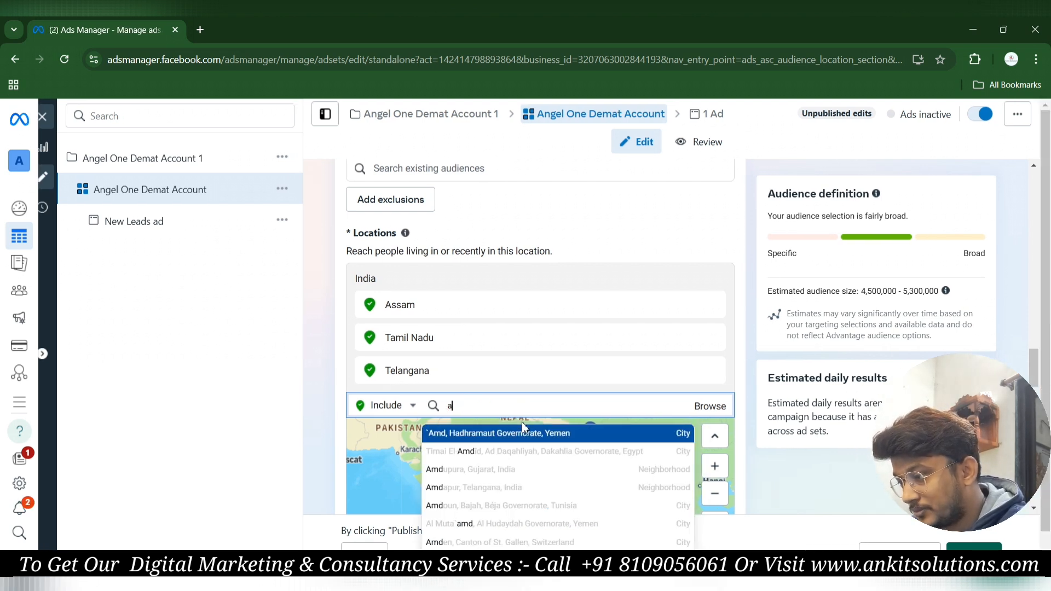
pyautogui.write('h')
pyautogui.press('BackSpace')
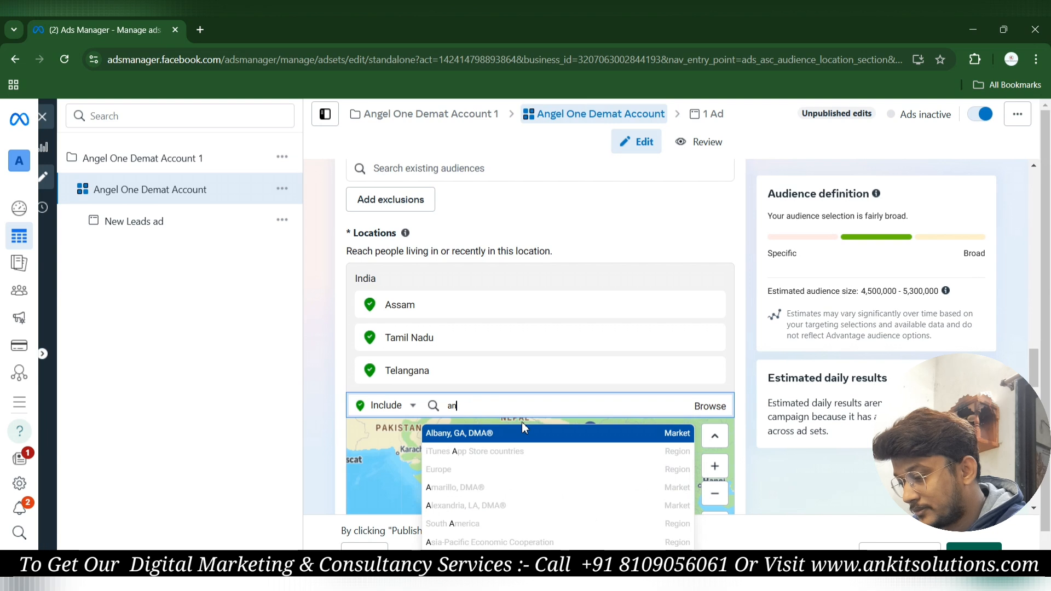
pyautogui.write('ndhra')
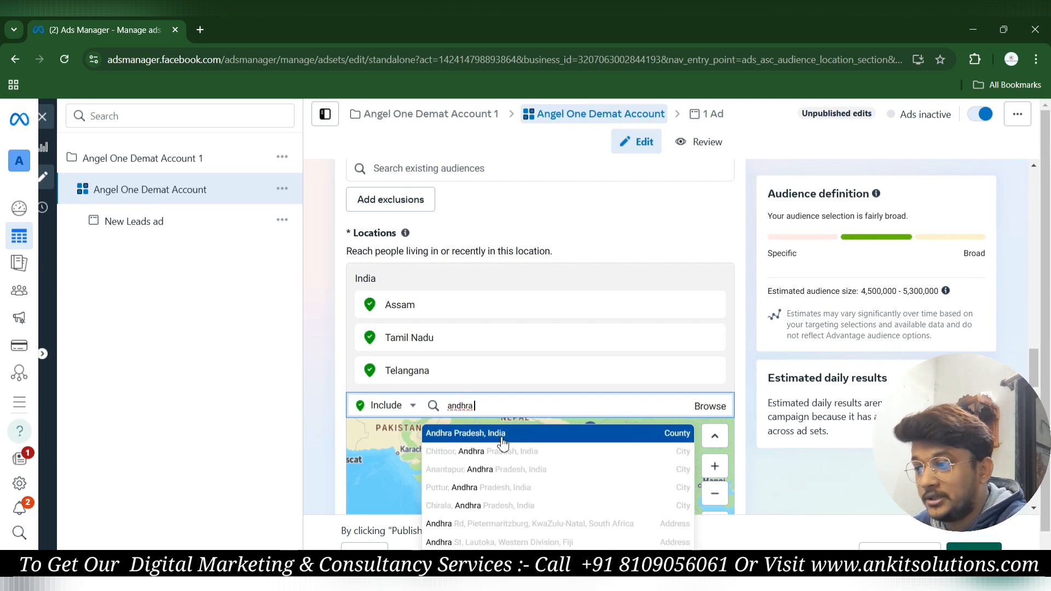
pyautogui.click(503, 434)
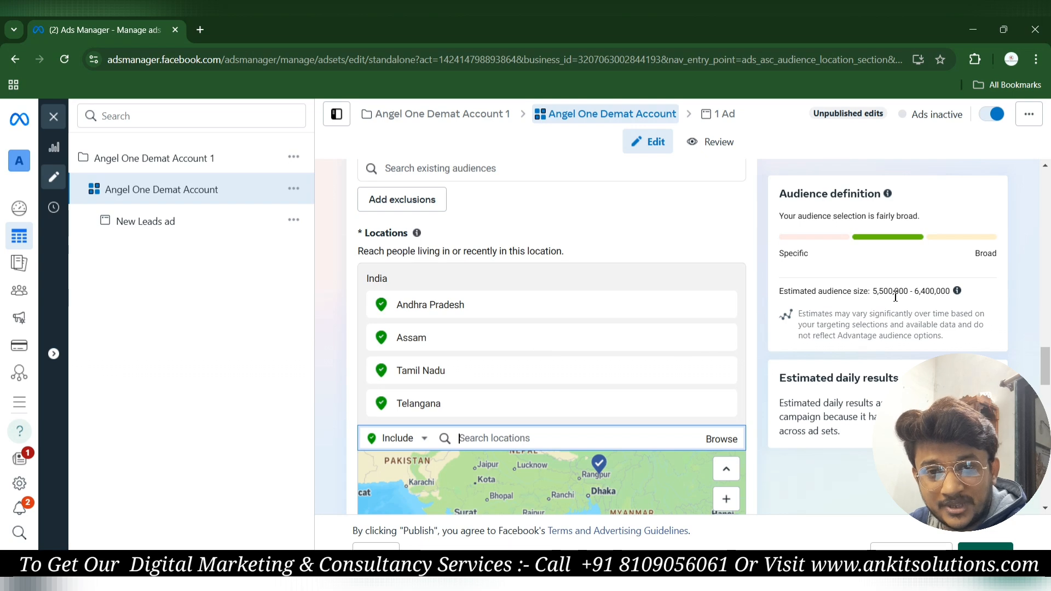
# Tick 'Reach more people likely to respond to your ads' below the location map.
pyautogui.scroll(-5, 607, 354)
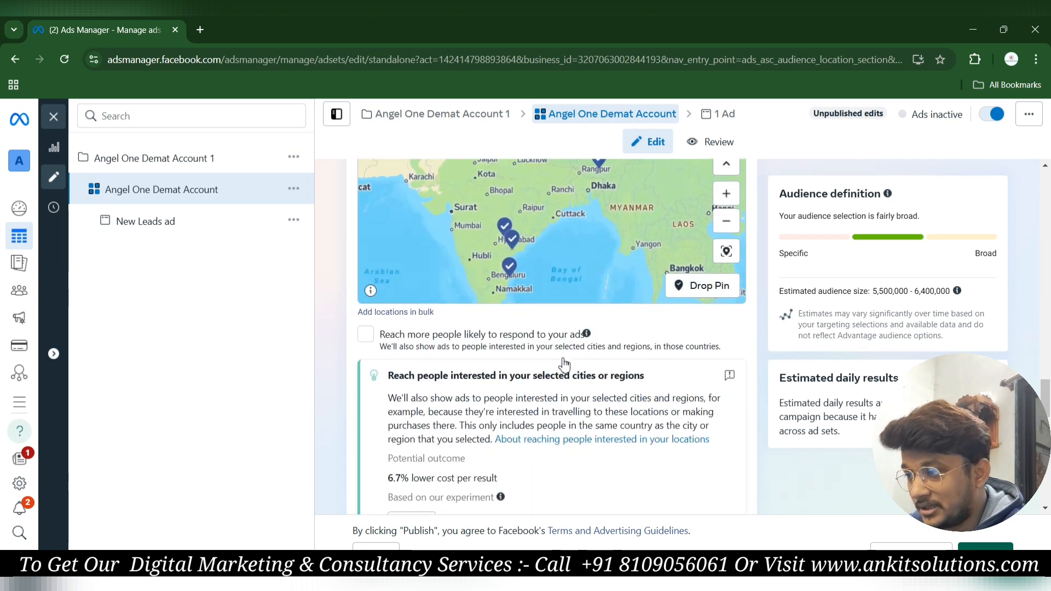
pyautogui.scroll(3, 547, 360)
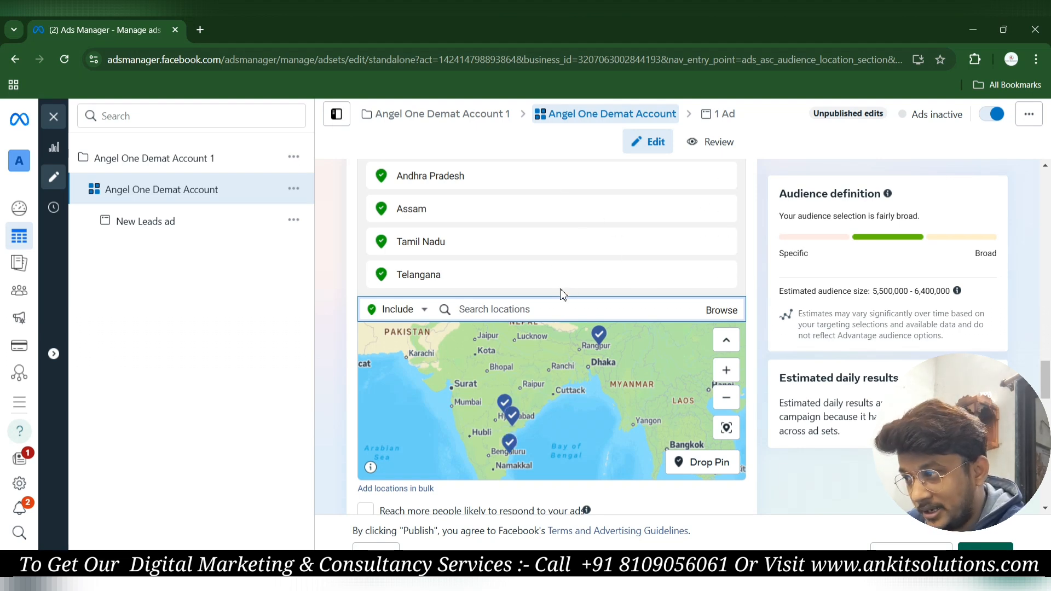
pyautogui.scroll(-3, 503, 404)
pyautogui.scroll(-1, 470, 398)
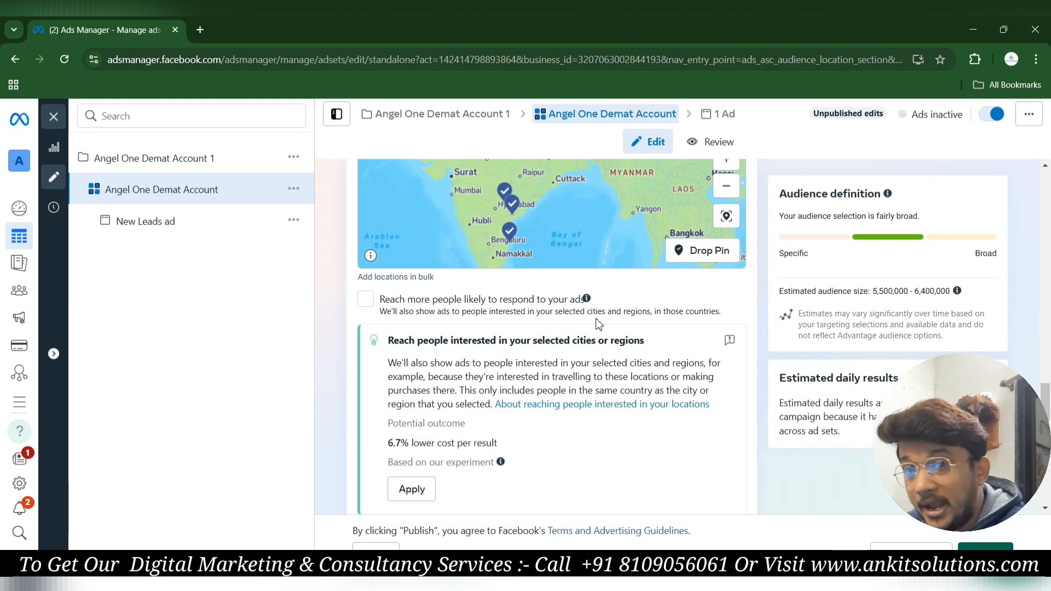
pyautogui.scroll(-1, 522, 438)
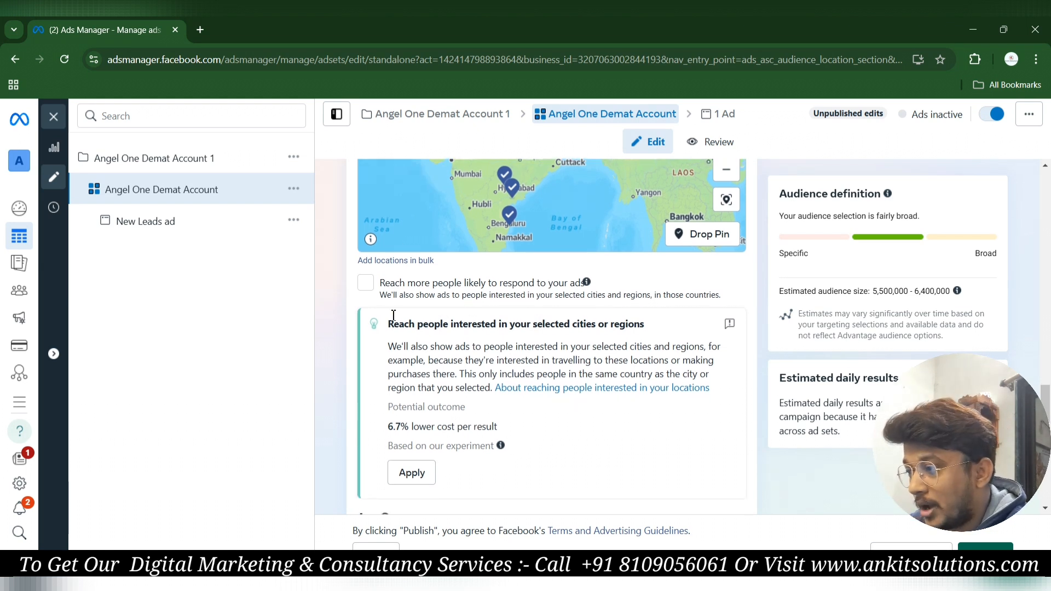
pyautogui.click(370, 286)
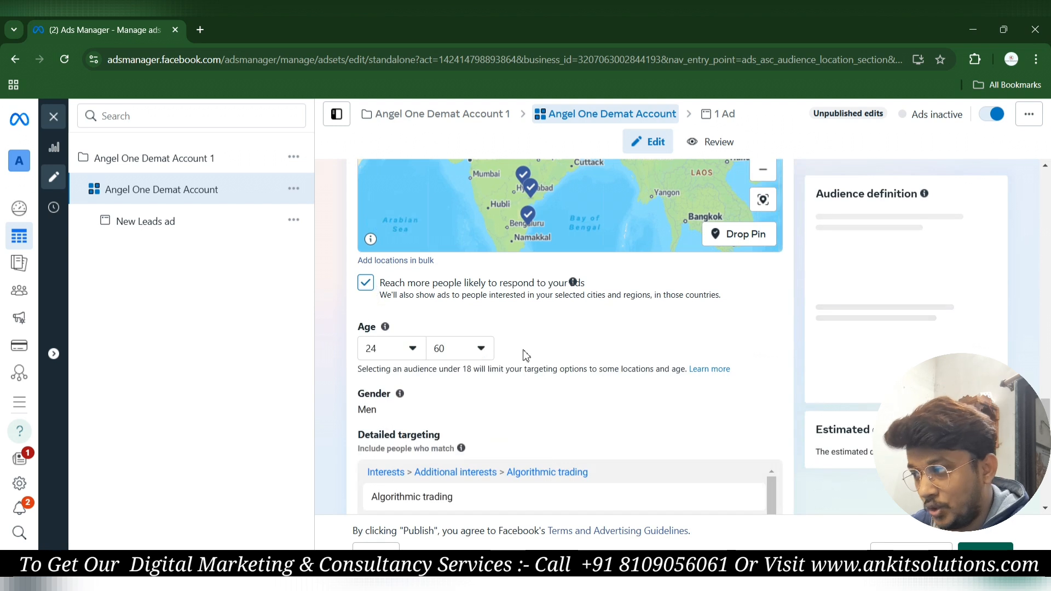
pyautogui.scroll(-1, 522, 355)
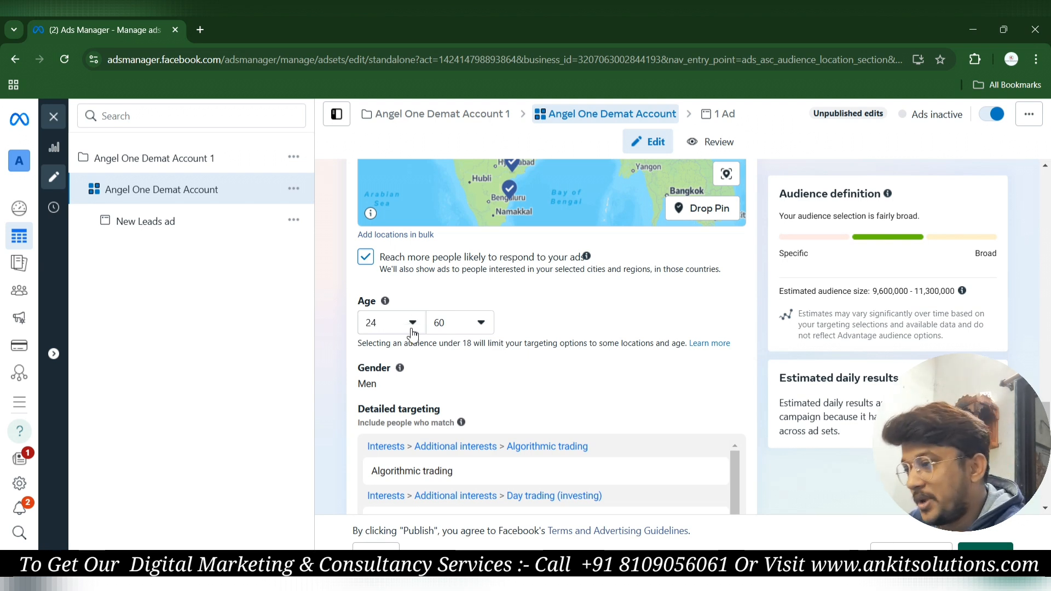
# Set the audience age range to minimum 22 and maximum 30.
pyautogui.click(413, 327)
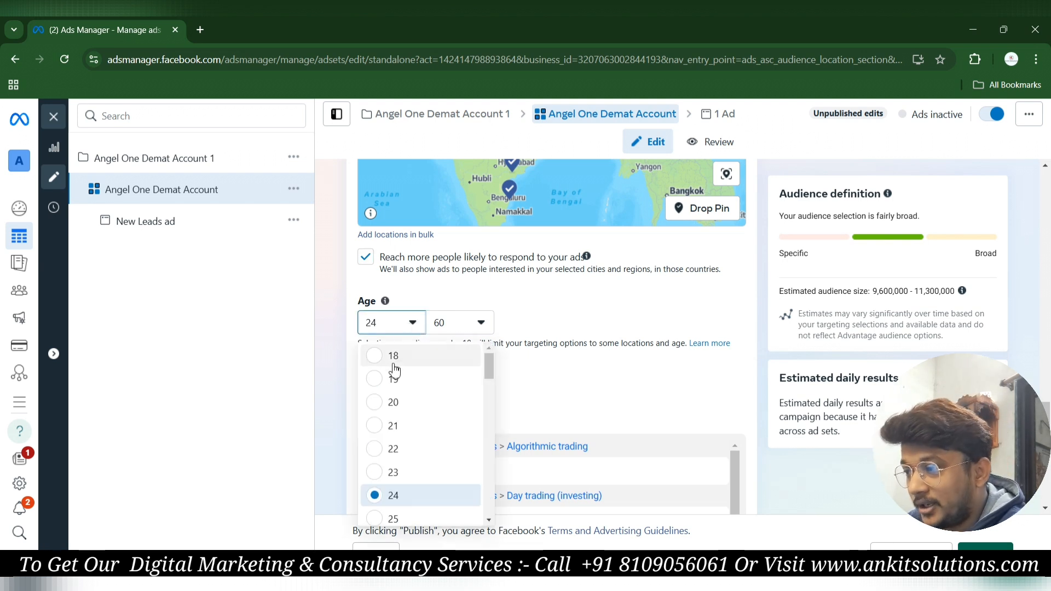
pyautogui.click(375, 449)
pyautogui.click(479, 325)
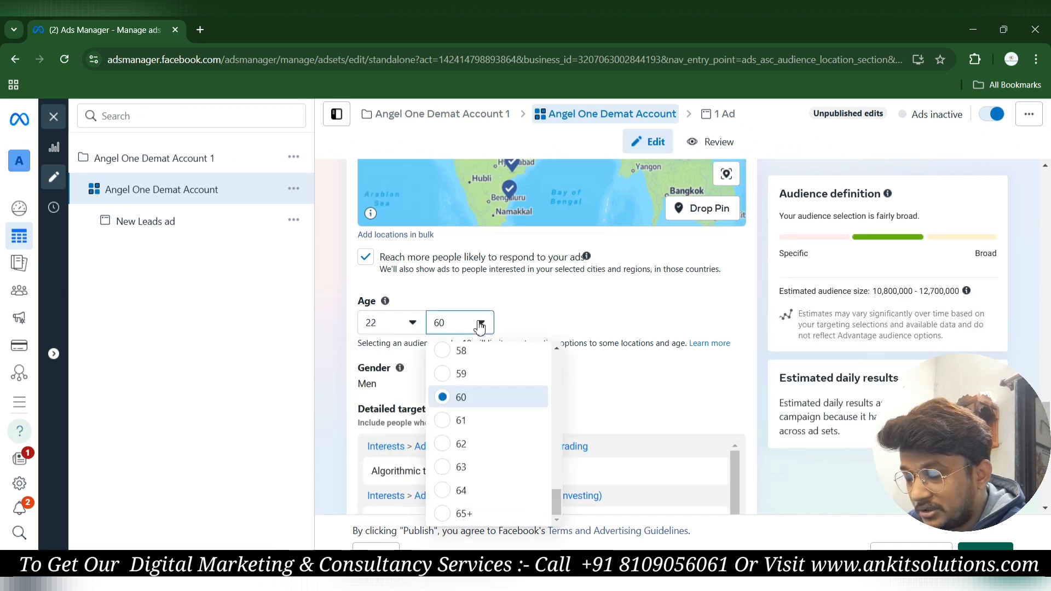
pyautogui.scroll(5, 446, 394)
pyautogui.scroll(5, 446, 394)
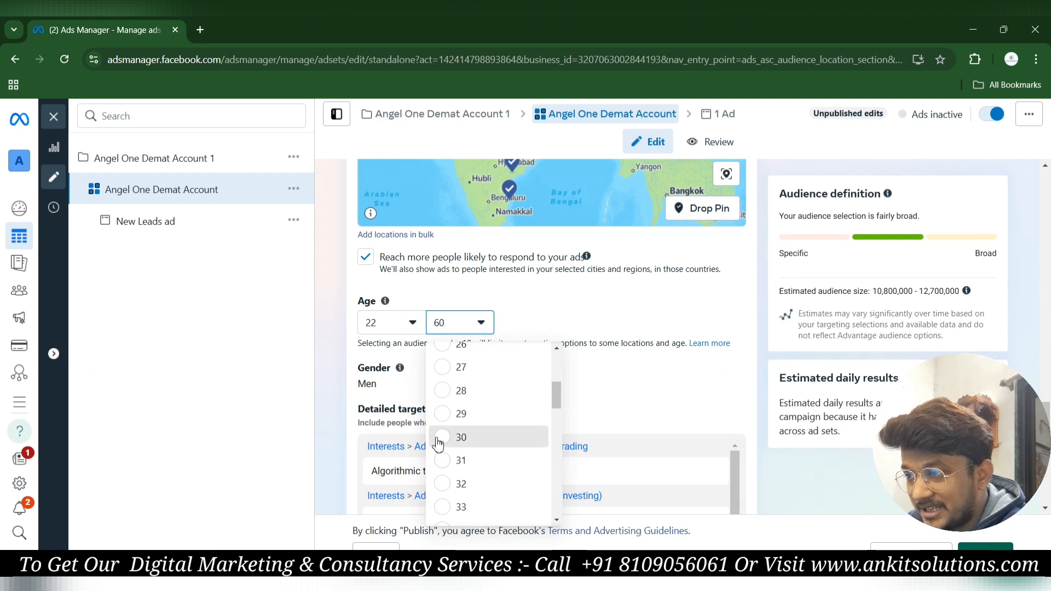
pyautogui.click(438, 438)
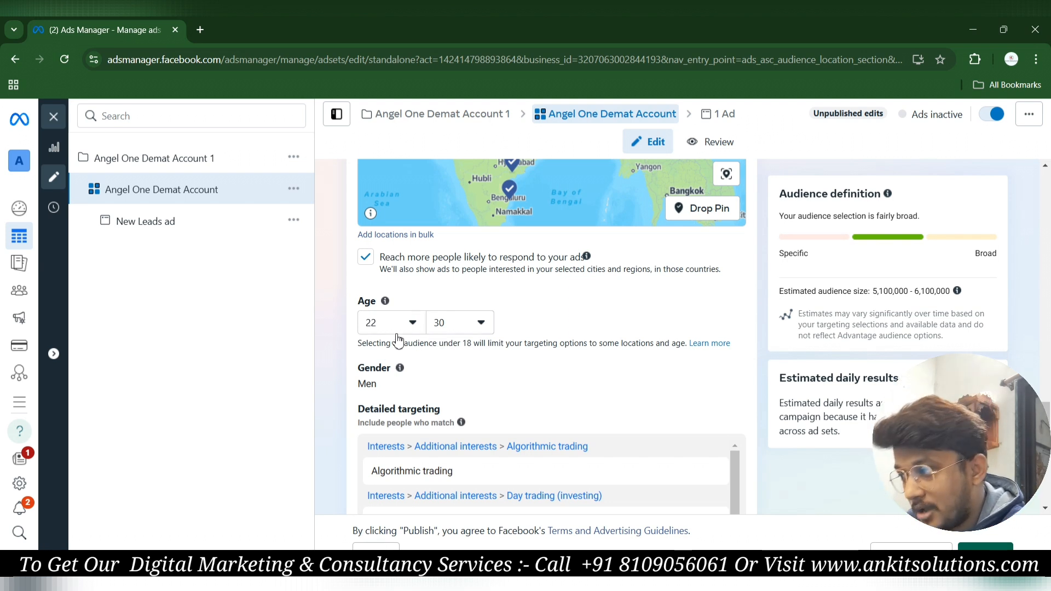
# Compare Men-only and Women-only audience sizes, then set Gender to All.
pyautogui.scroll(-1, 437, 326)
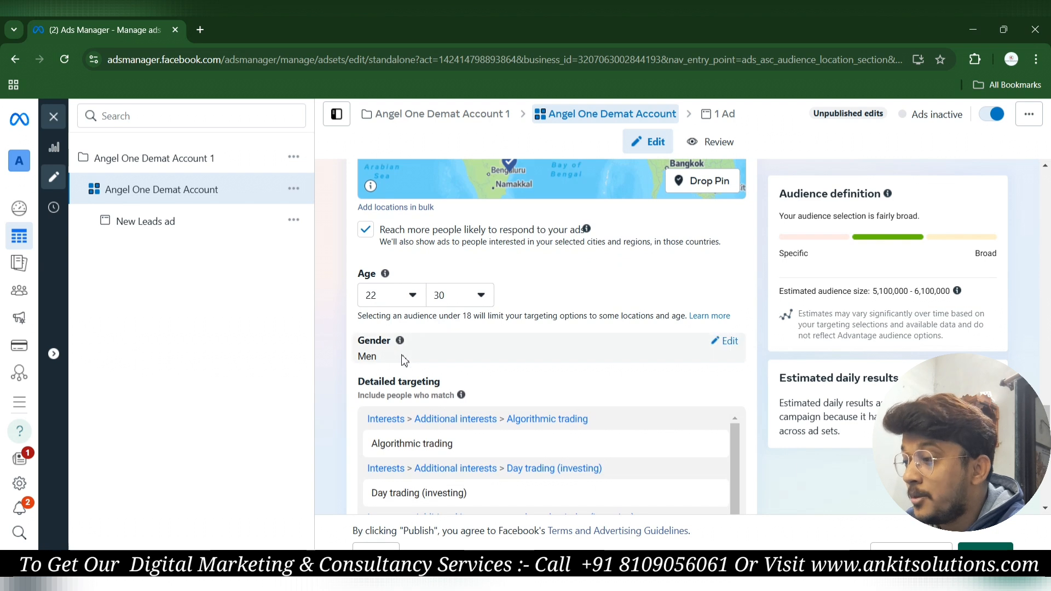
pyautogui.moveTo(400, 342)
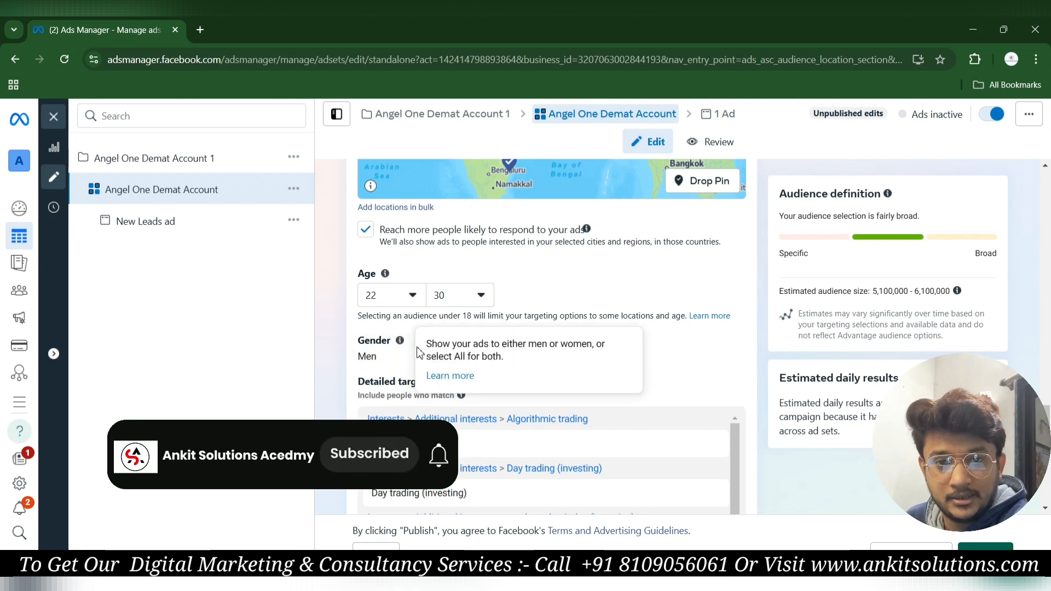
pyautogui.click(734, 348)
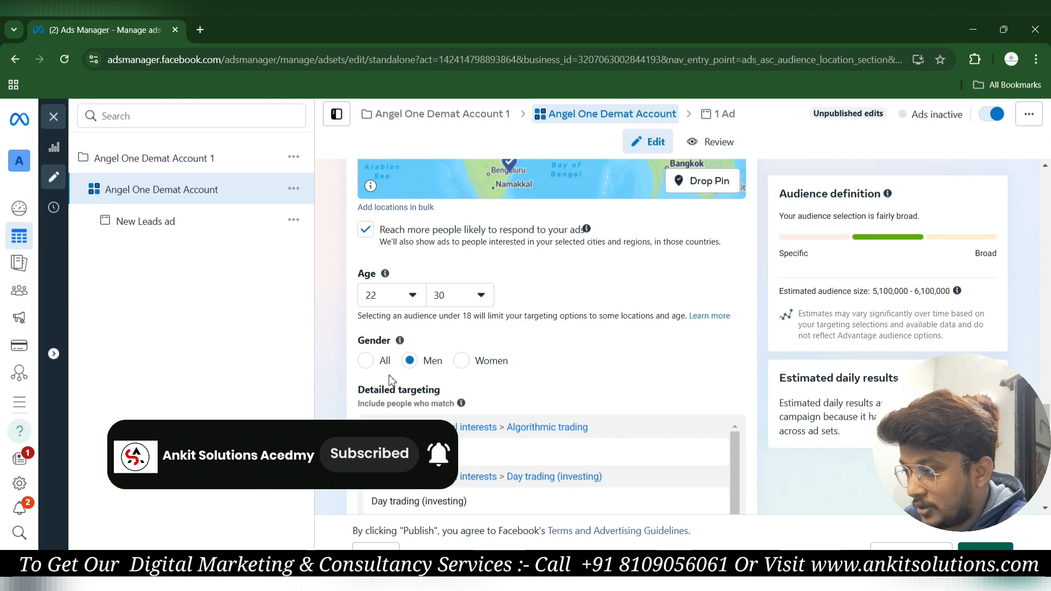
pyautogui.click(365, 367)
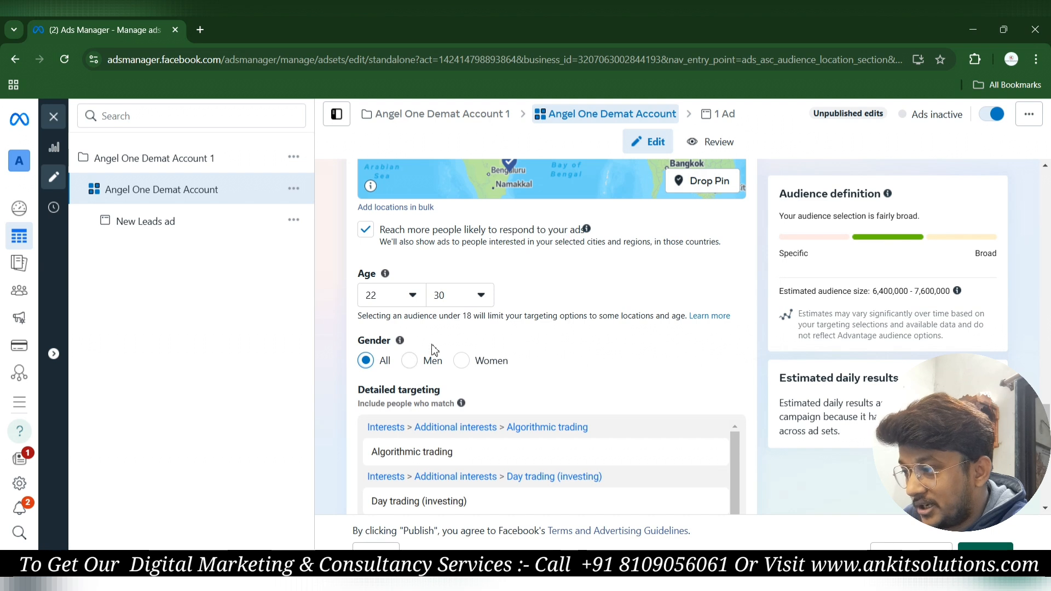
pyautogui.moveTo(399, 341)
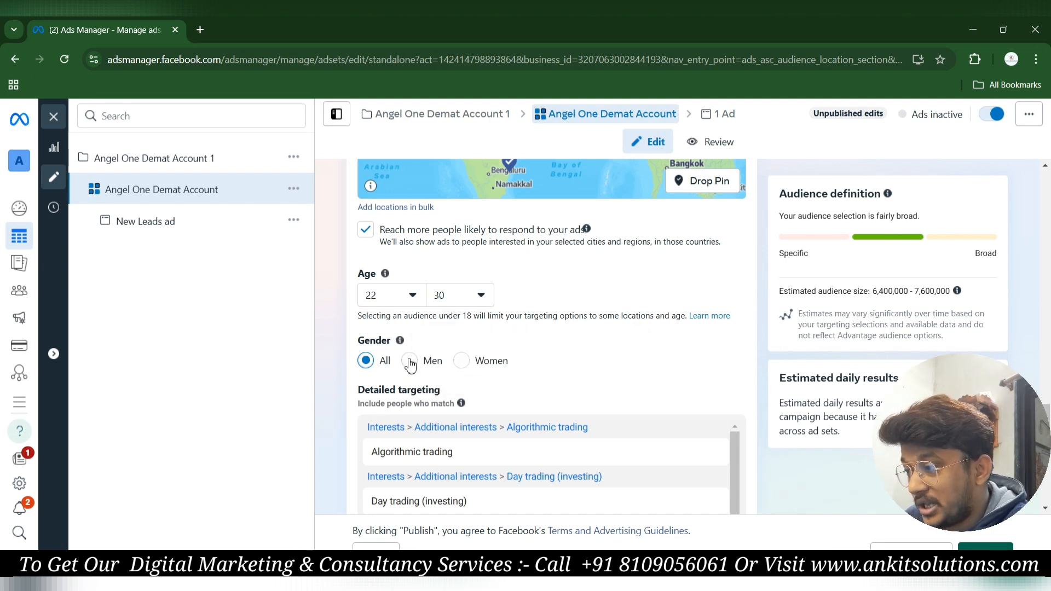
pyautogui.click(410, 362)
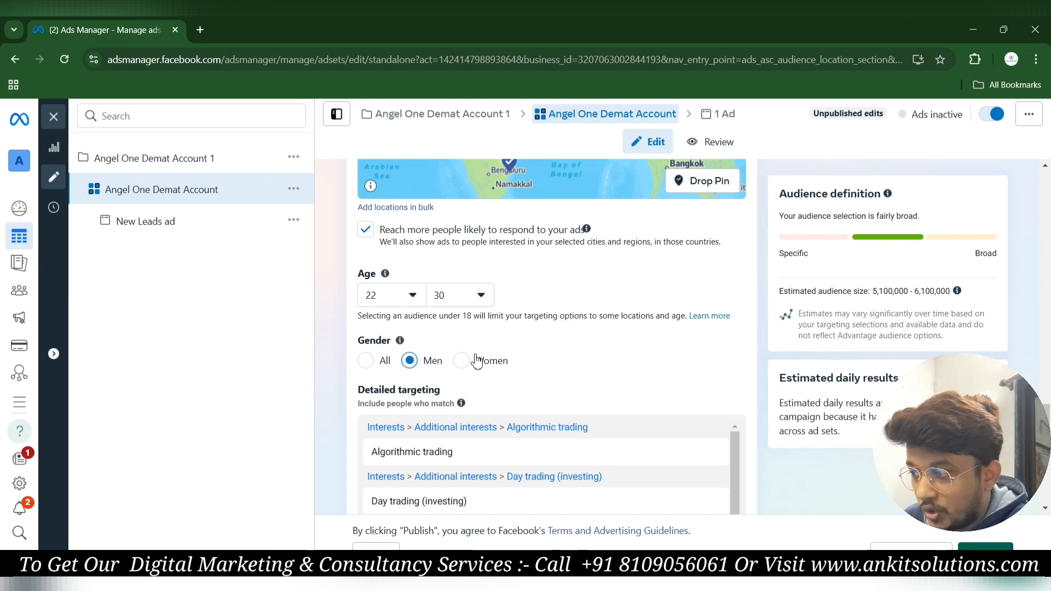
pyautogui.click(462, 362)
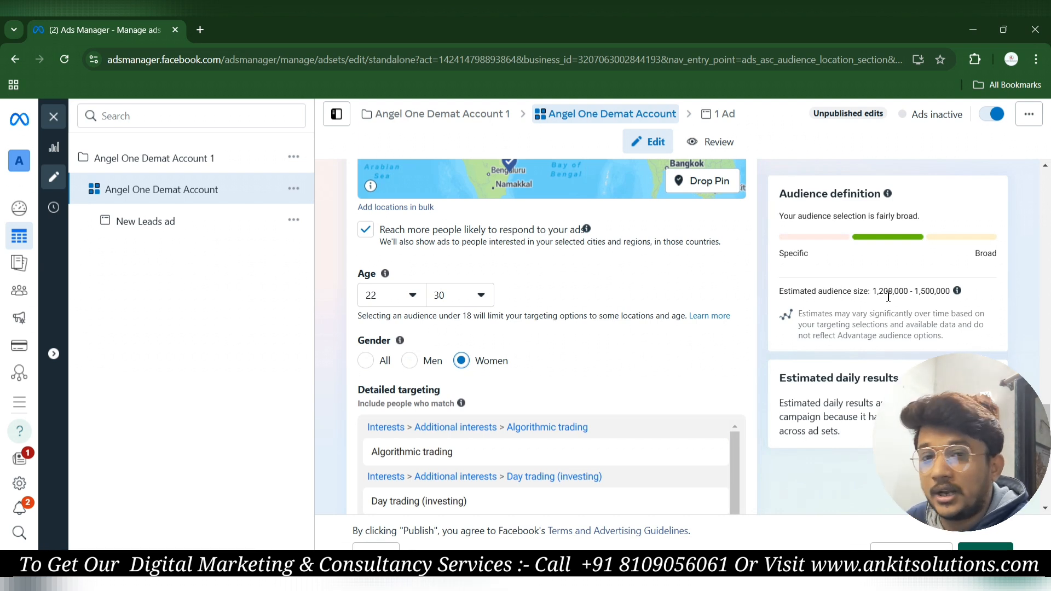
pyautogui.click(408, 372)
pyautogui.click(375, 368)
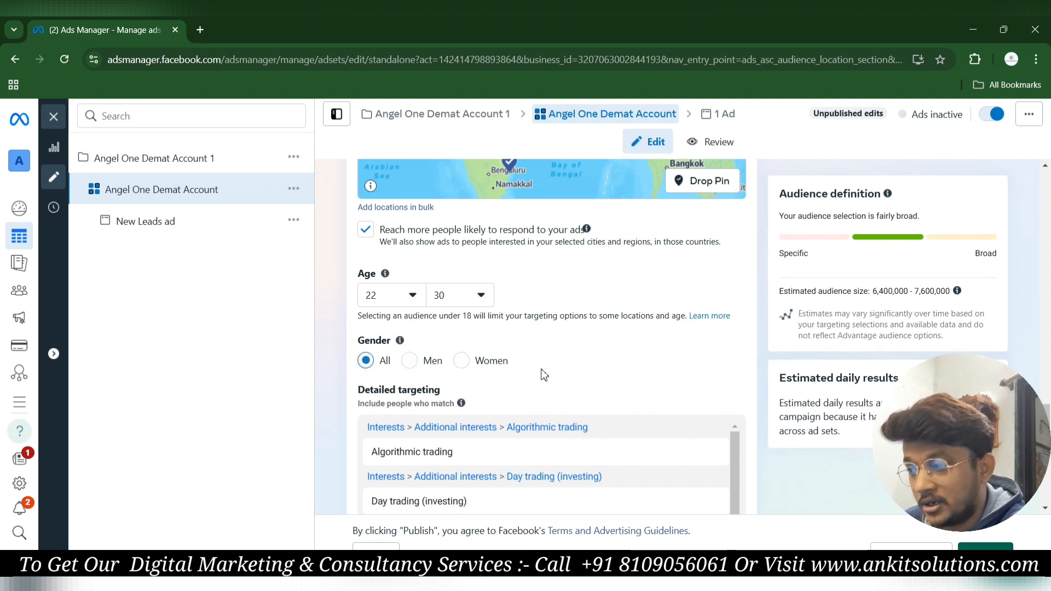
pyautogui.scroll(-5, 544, 375)
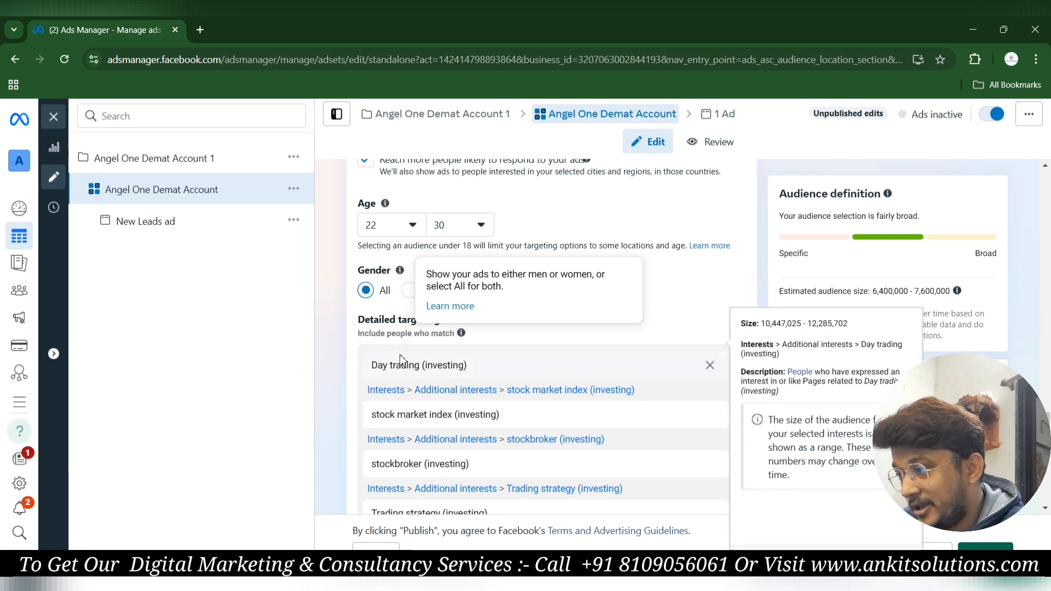
# Remove Algorithmic trading, Day trading, stock market index, stockbroker and Trading strategy interests.
pyautogui.scroll(-3, 405, 416)
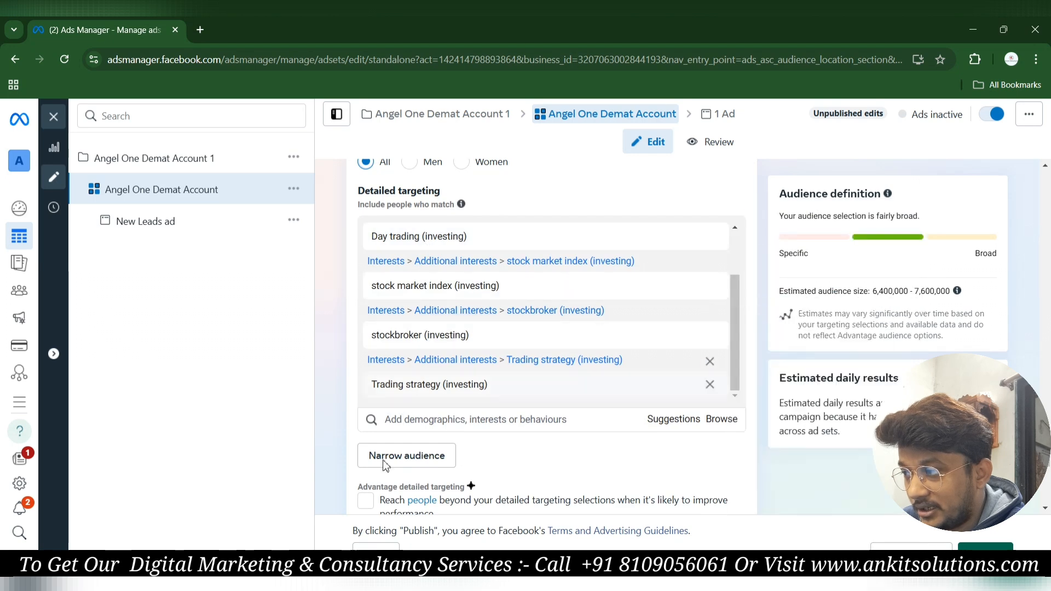
pyautogui.scroll(5, 461, 252)
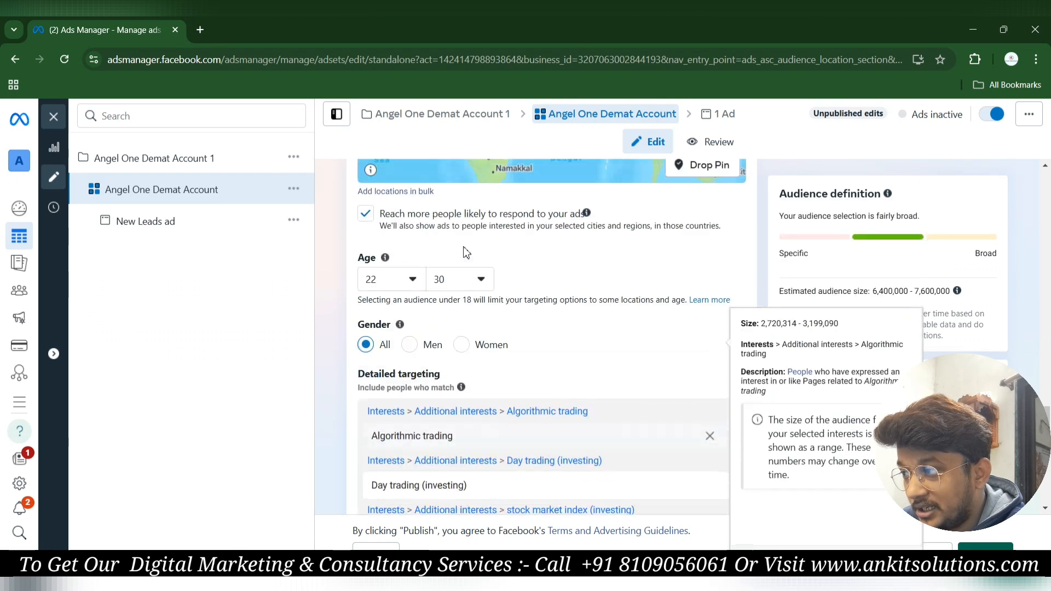
pyautogui.scroll(-1, 474, 370)
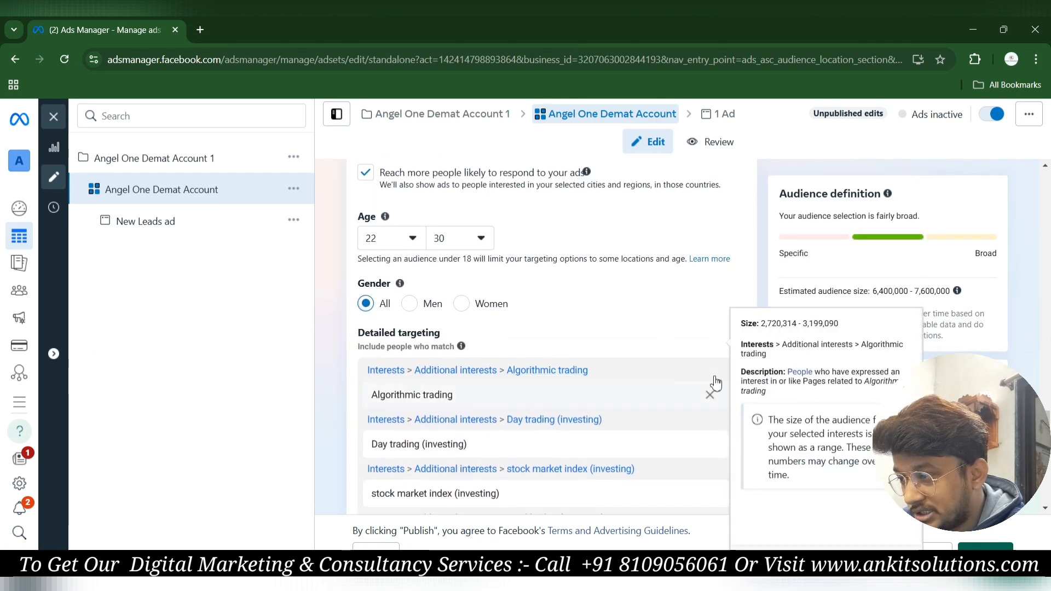
pyautogui.click(710, 374)
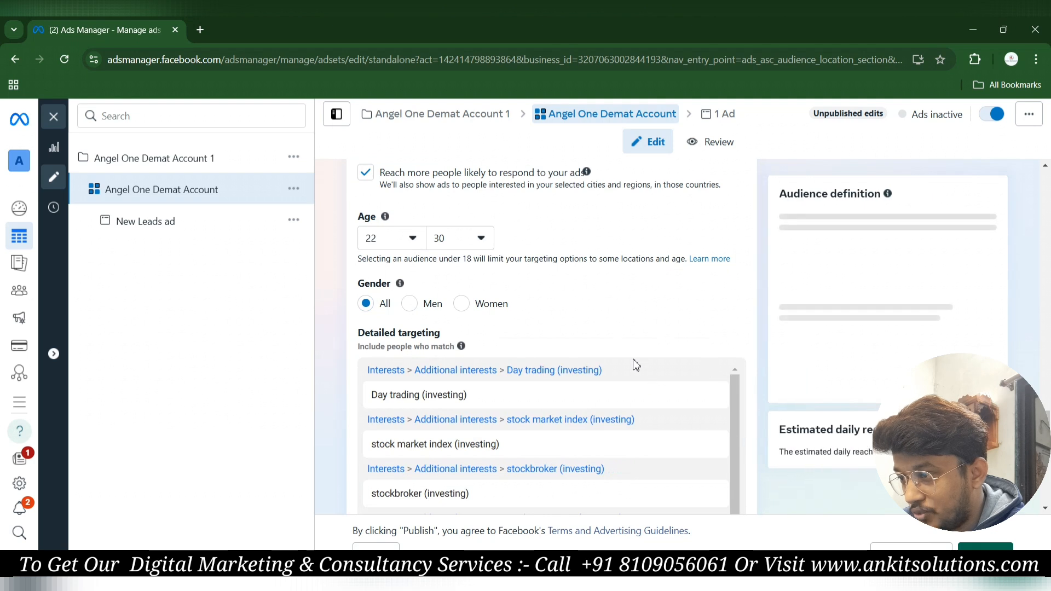
pyautogui.click(711, 372)
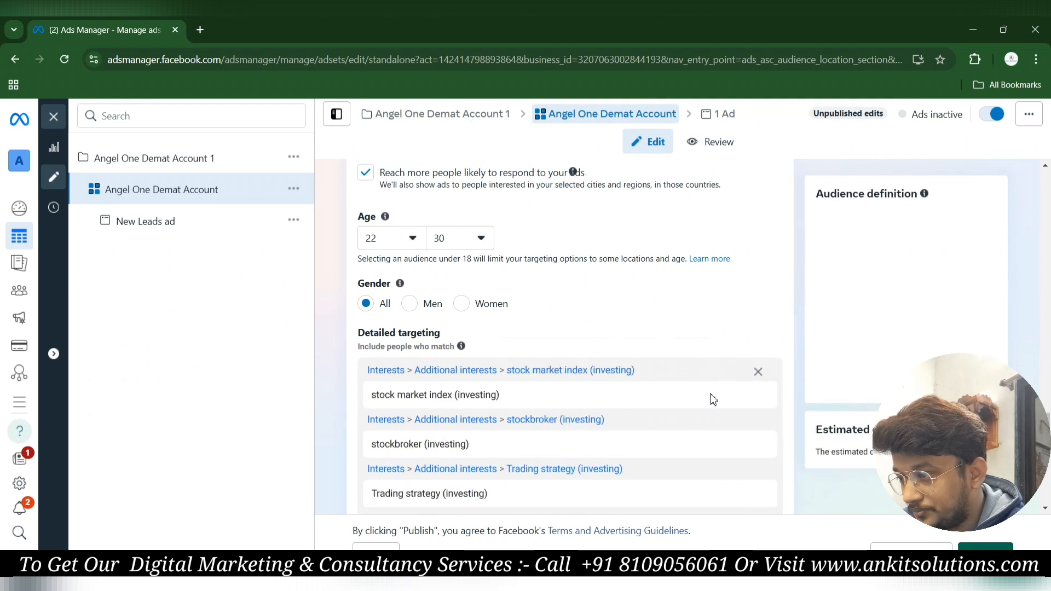
pyautogui.click(722, 373)
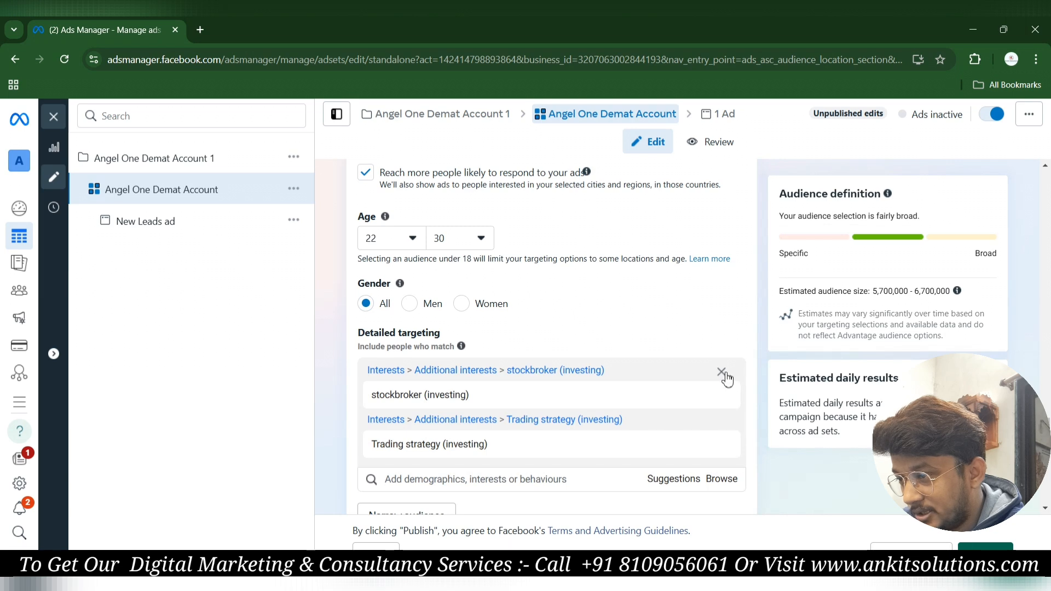
pyautogui.click(721, 373)
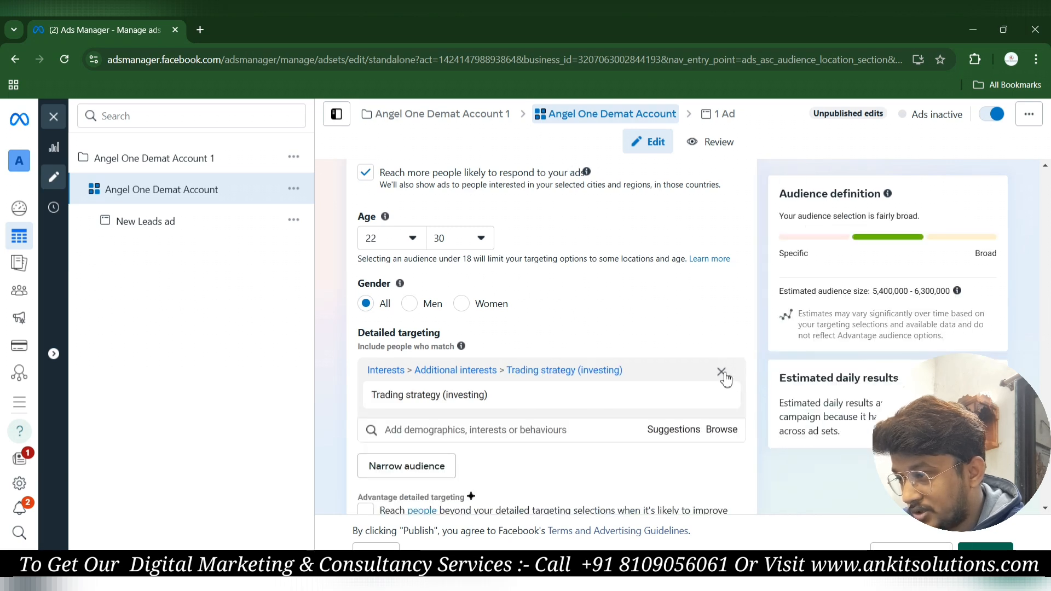
pyautogui.click(721, 372)
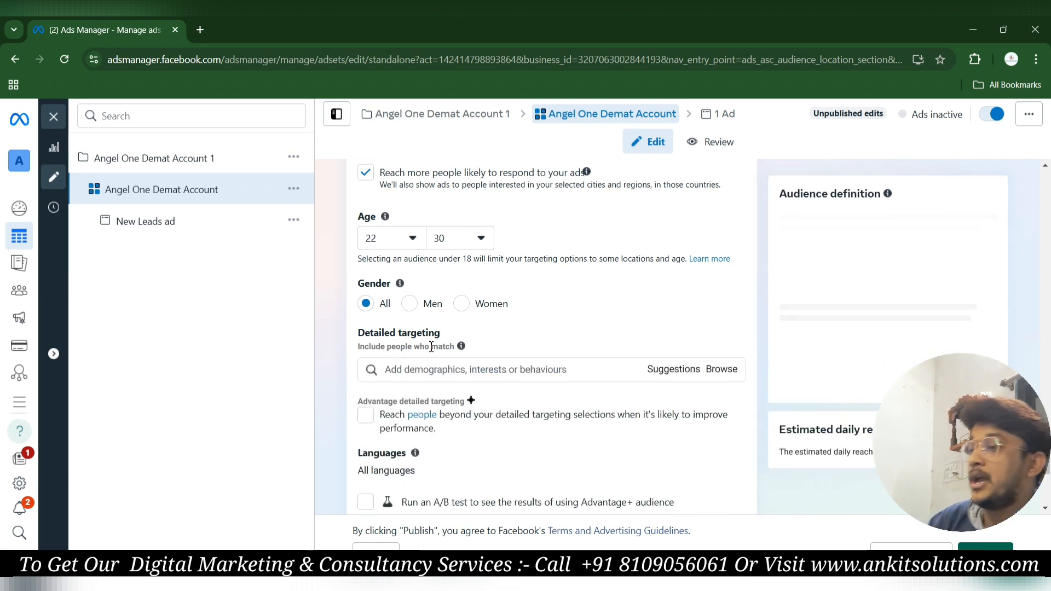
pyautogui.scroll(-3, 429, 345)
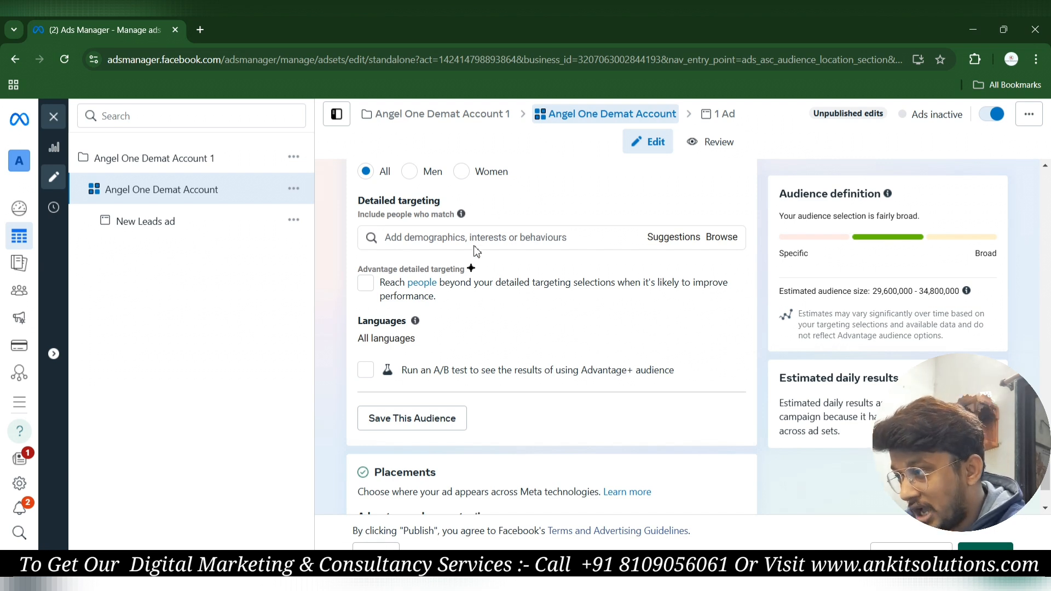
# Browse Detailed targeting and expand Demographics › Education.
pyautogui.click(724, 241)
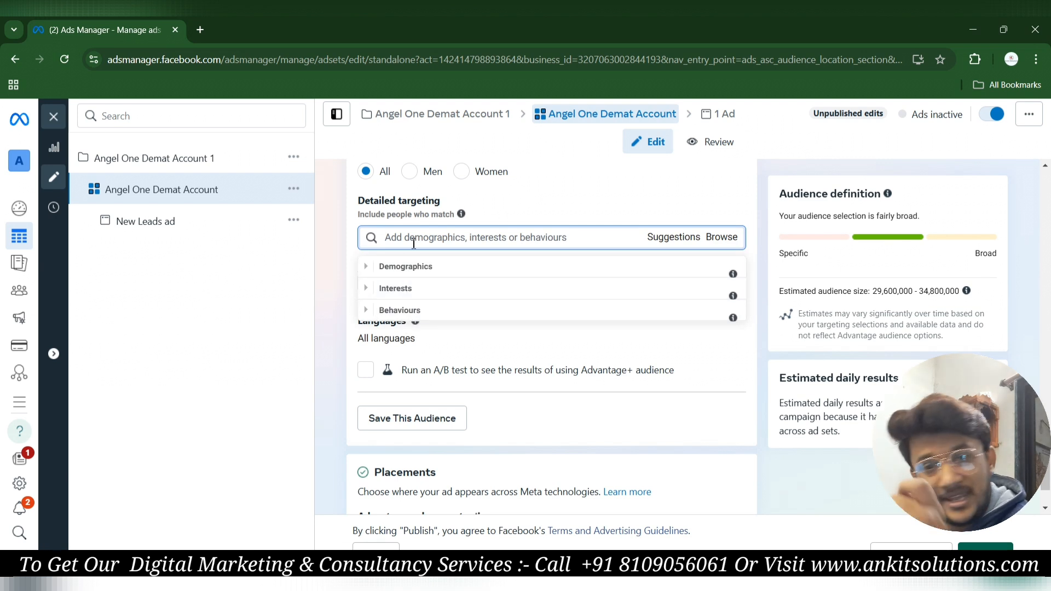
pyautogui.click(412, 267)
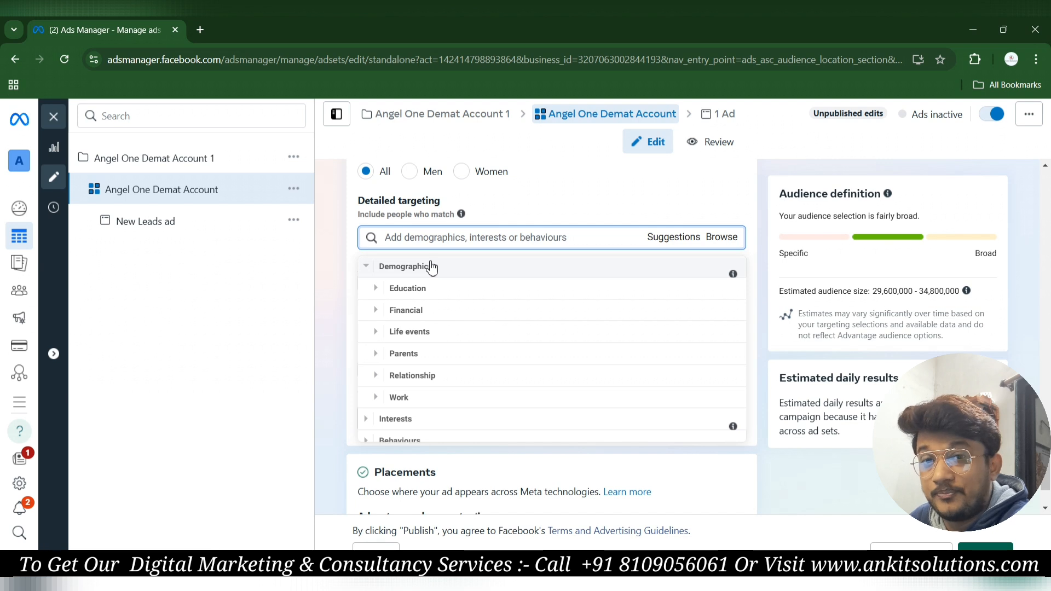
pyautogui.click(417, 289)
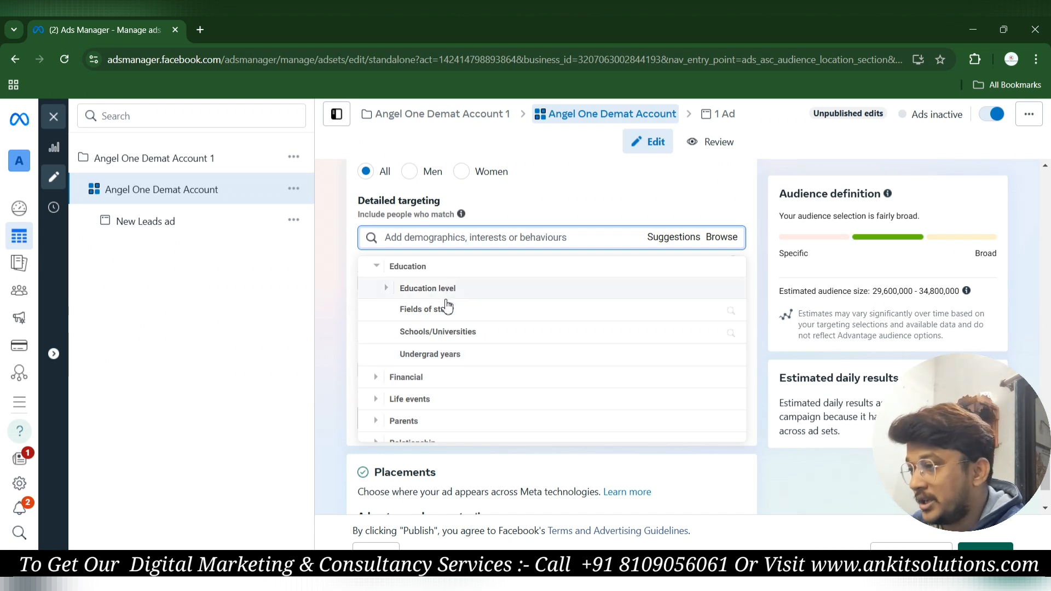
# Expand Financial › Income to view household income options, then collapse Income.
pyautogui.scroll(-1, 427, 329)
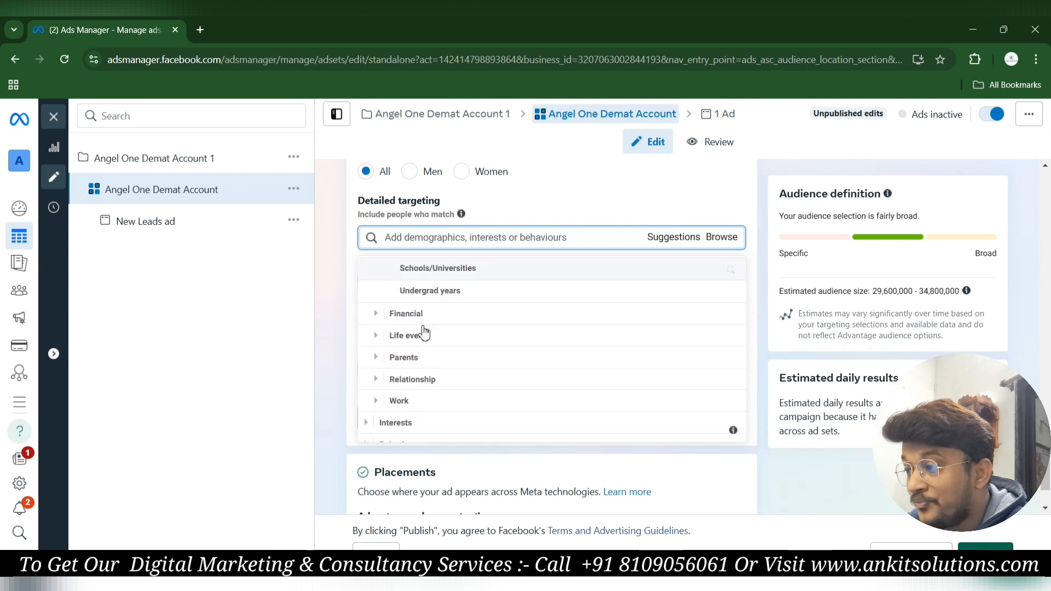
pyautogui.click(414, 313)
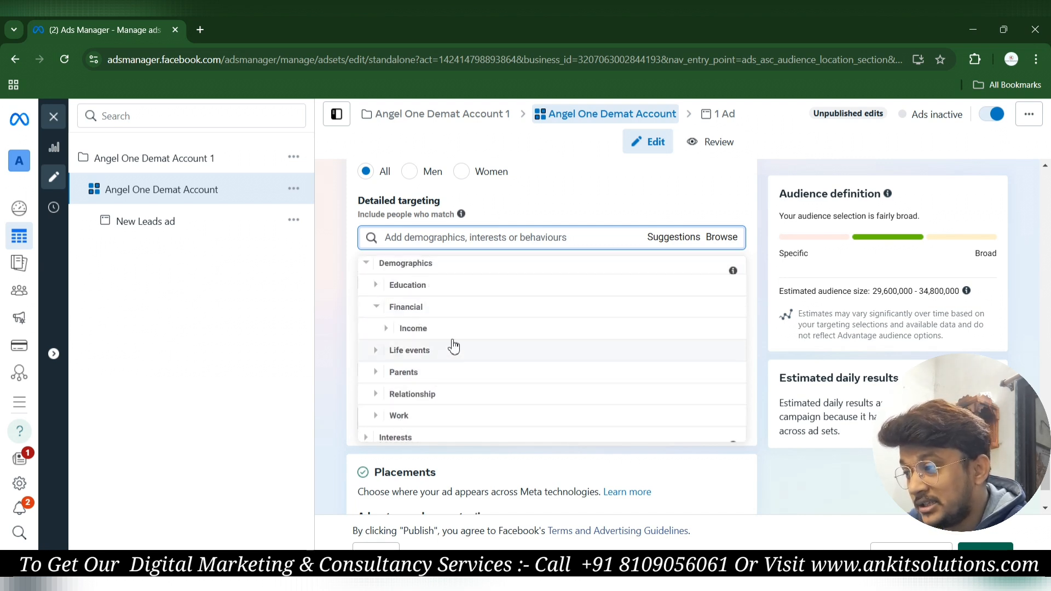
pyautogui.scroll(-1, 437, 328)
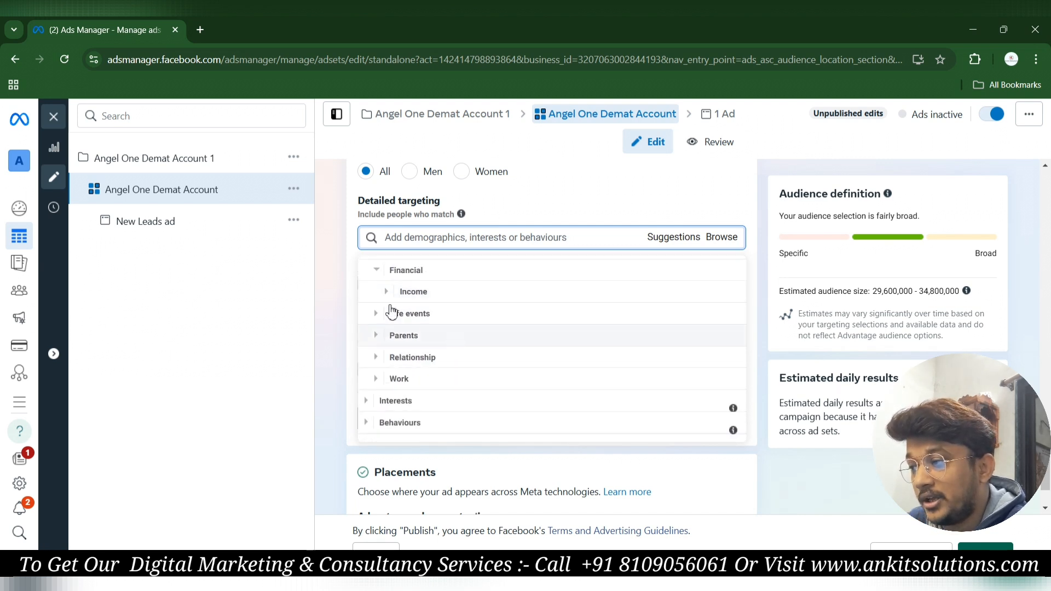
pyautogui.click(418, 294)
pyautogui.moveTo(418, 294)
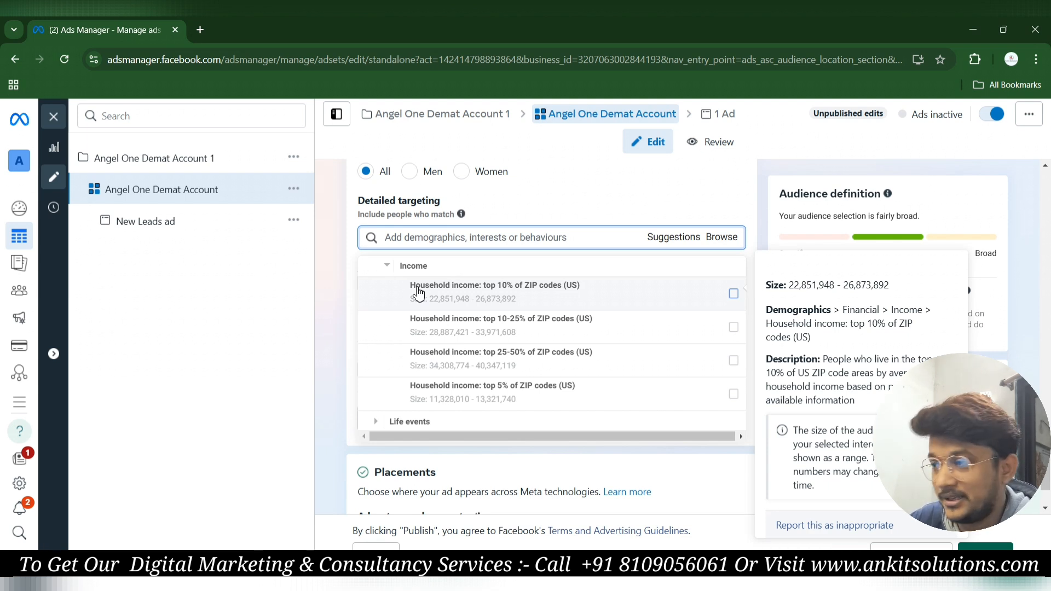
pyautogui.scroll(2, 481, 331)
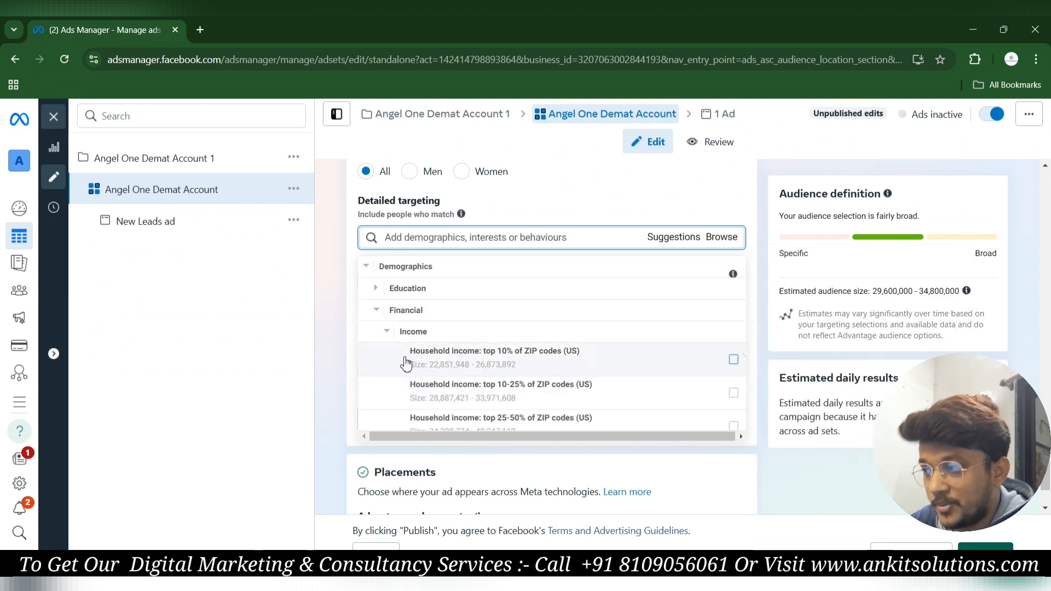
pyautogui.click(414, 332)
pyautogui.scroll(-1, 413, 332)
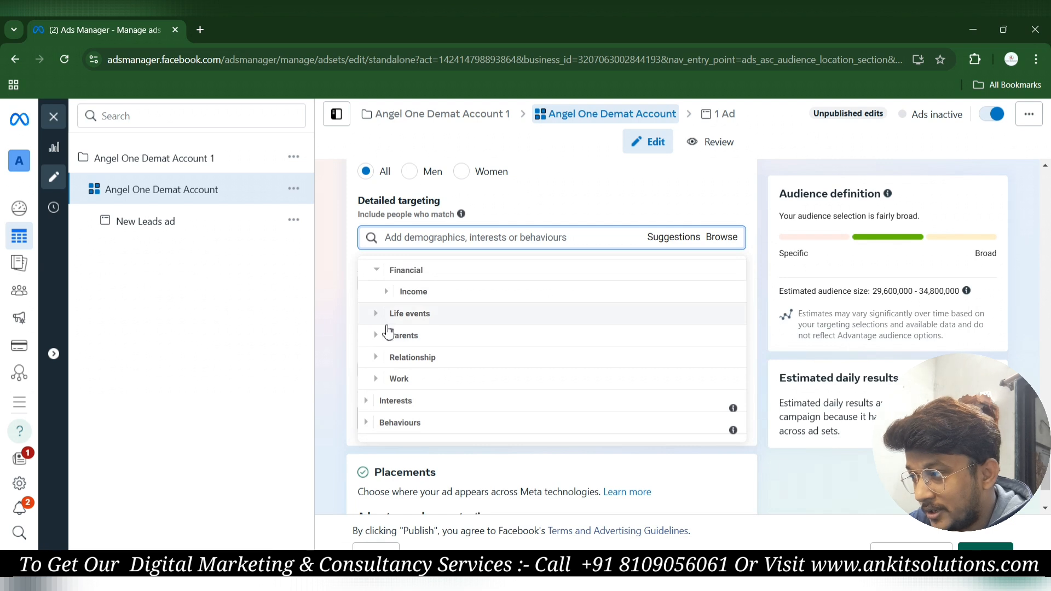
# Review Life events and Date of birth options like Newlywed and Recently moved, selecting none.
pyautogui.click(424, 316)
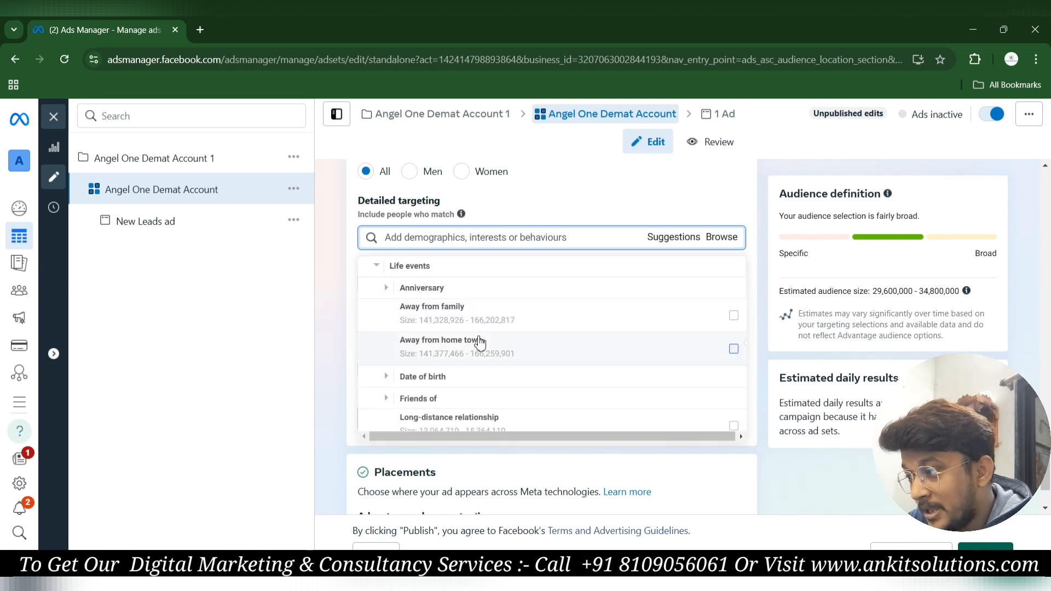
pyautogui.moveTo(480, 343)
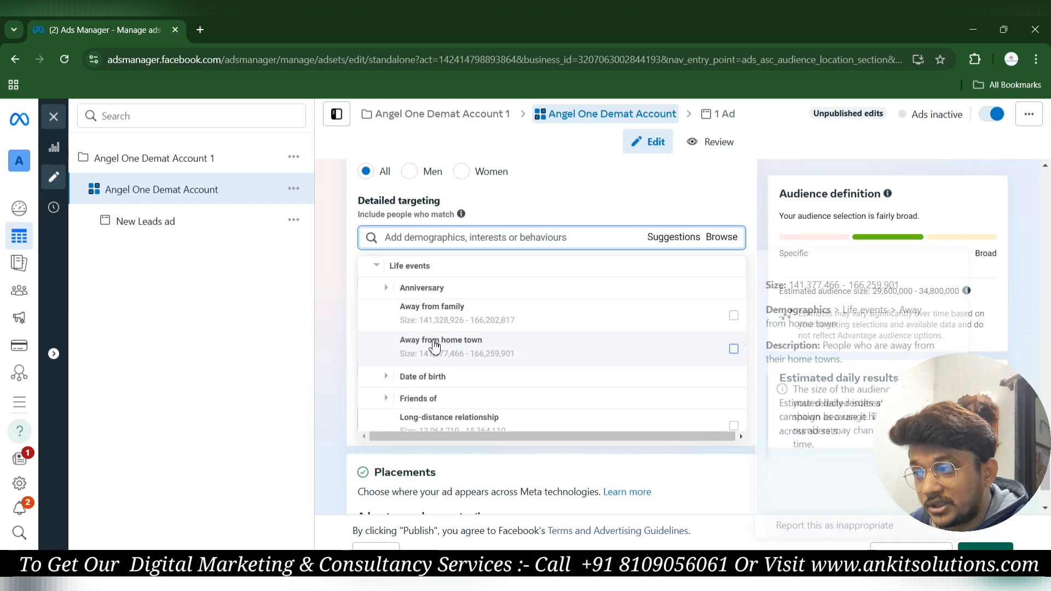
pyautogui.scroll(-1, 416, 344)
pyautogui.click(412, 342)
pyautogui.scroll(-1, 415, 348)
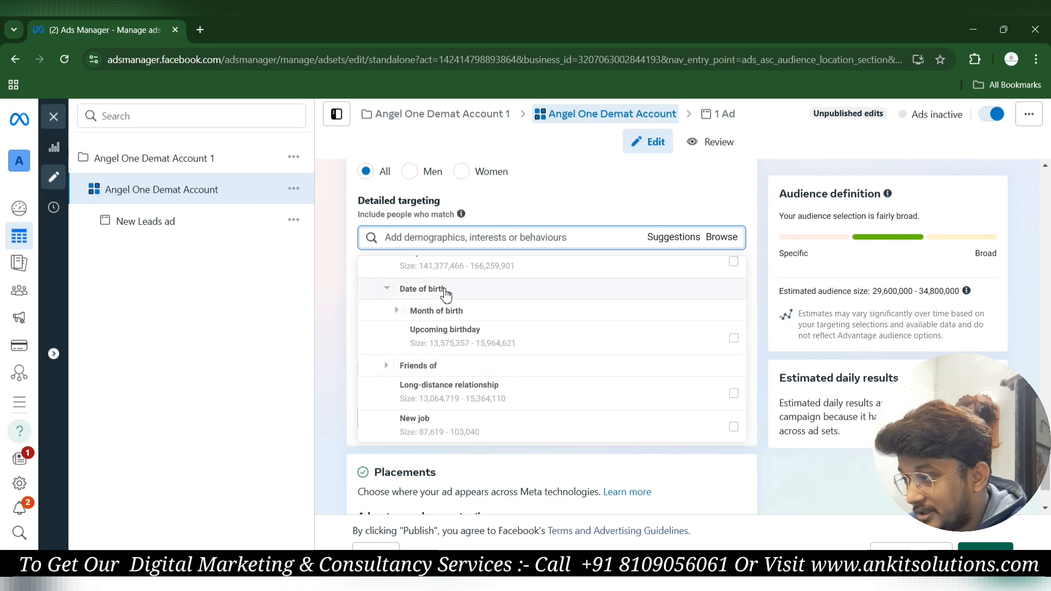
pyautogui.scroll(-2, 441, 355)
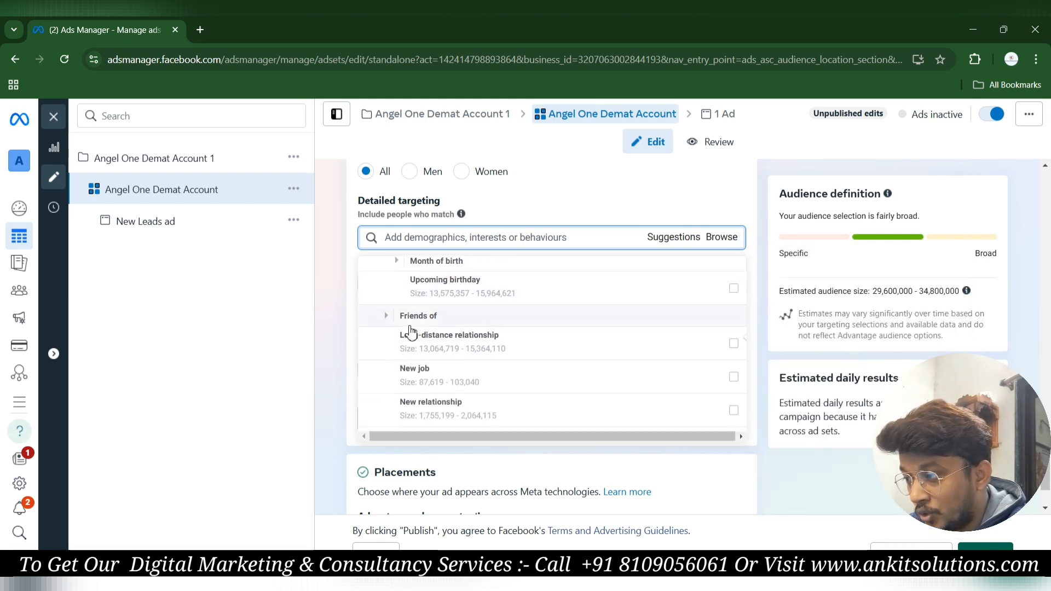
pyautogui.scroll(-2, 435, 365)
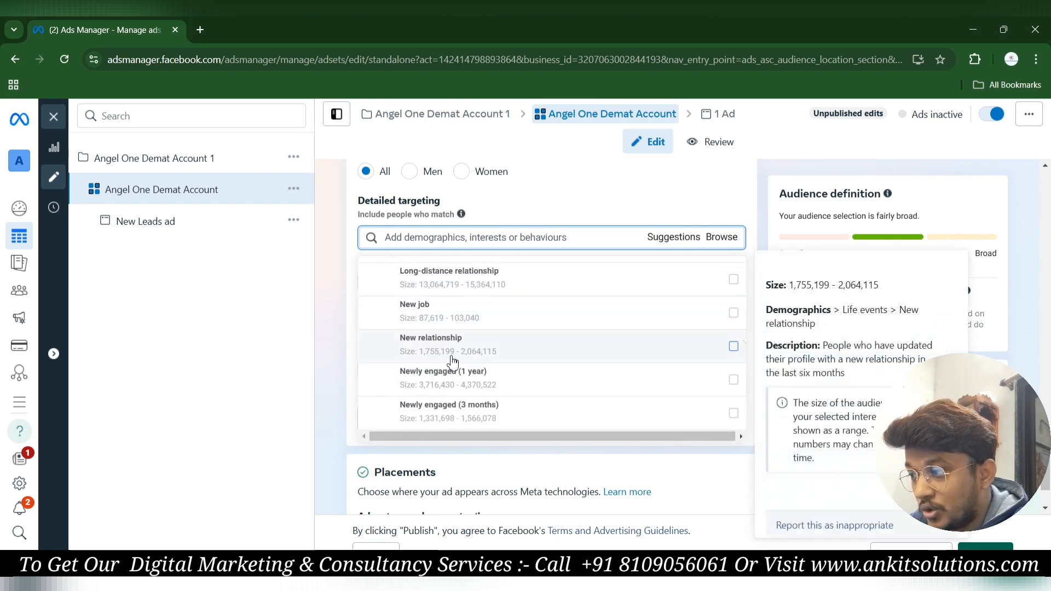
pyautogui.scroll(-5, 452, 363)
pyautogui.scroll(-2, 452, 363)
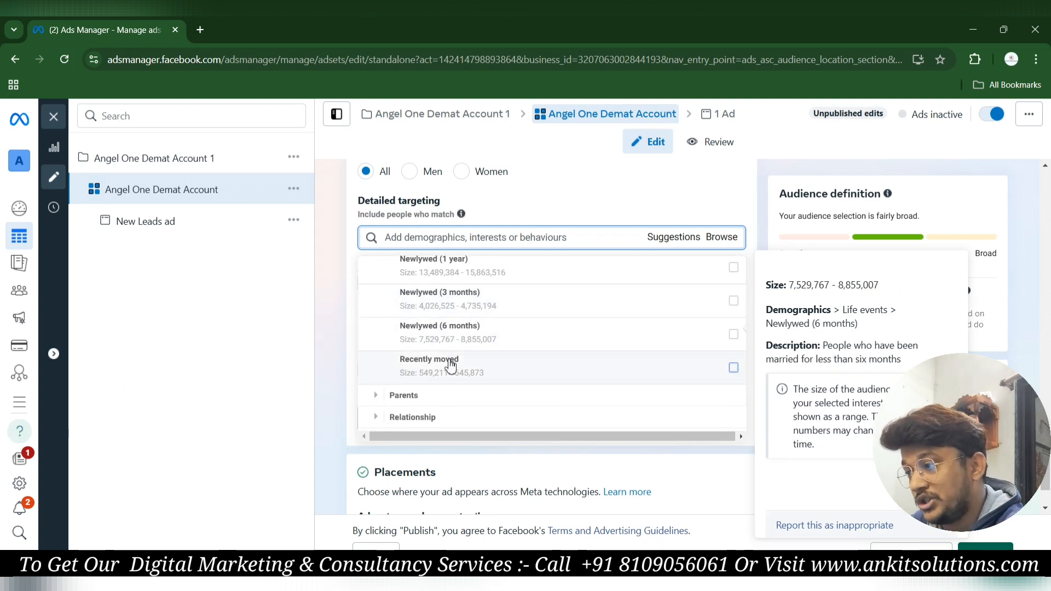
pyautogui.scroll(-3, 452, 366)
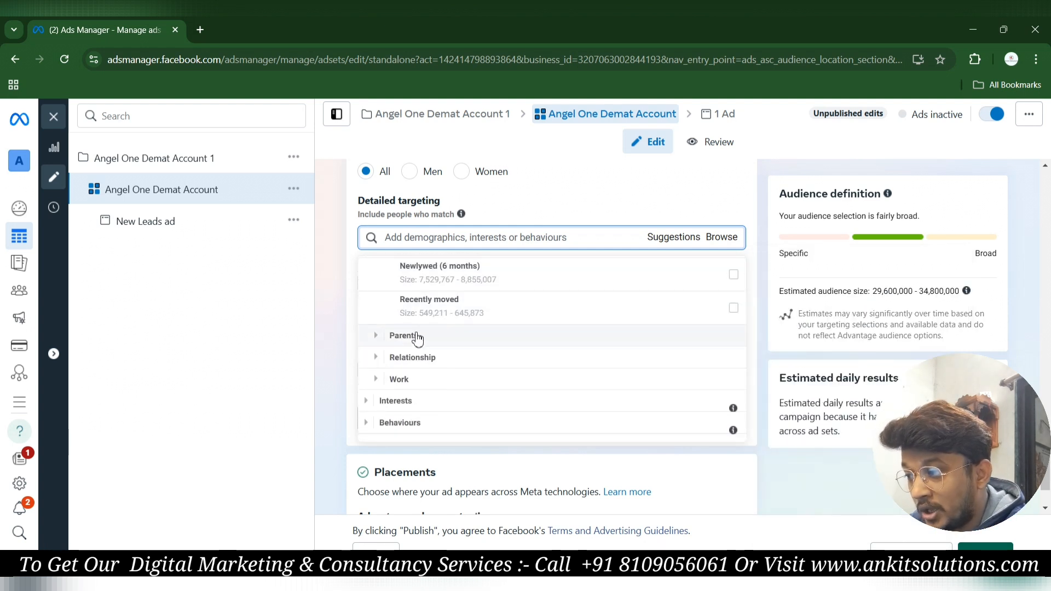
# Expand the Parents demographic to reveal its All parents option.
pyautogui.click(421, 336)
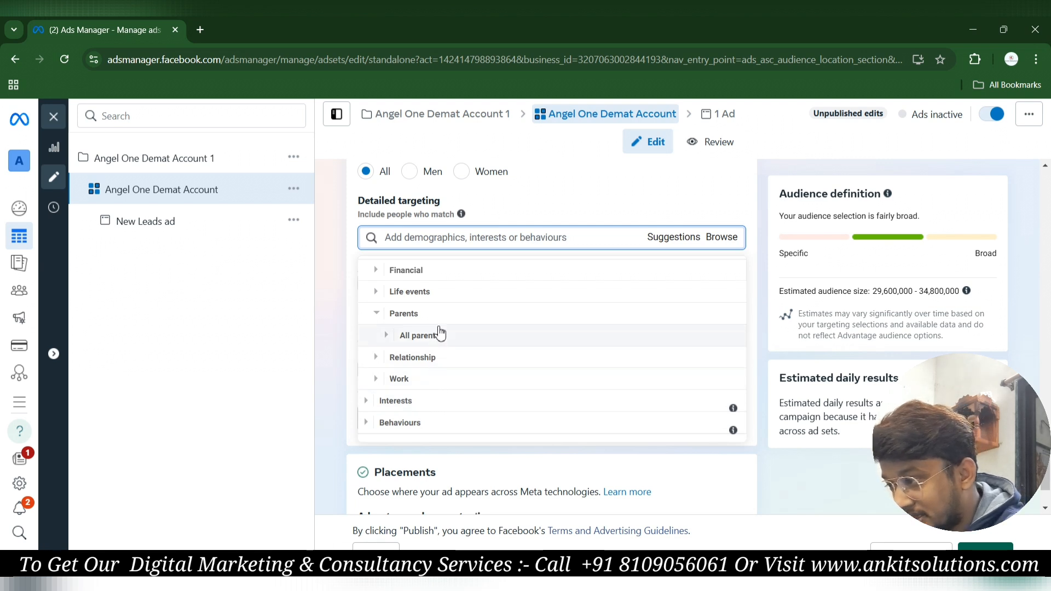
pyautogui.scroll(1, 439, 333)
pyautogui.scroll(1, 439, 331)
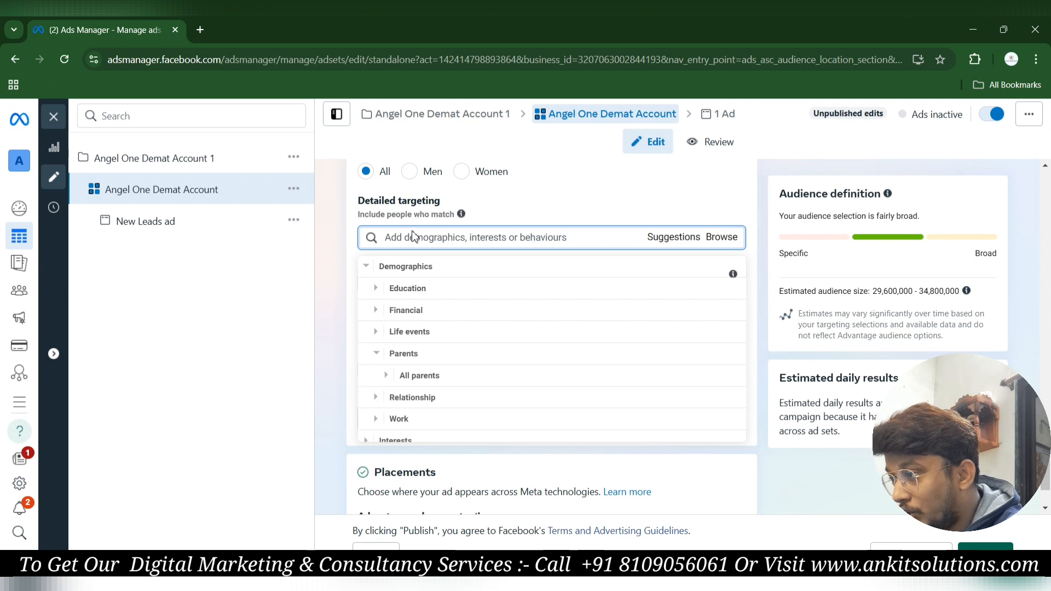
# Collapse Demographics and browse the Business and industry interests under Interests.
pyautogui.click(409, 272)
pyautogui.click(404, 290)
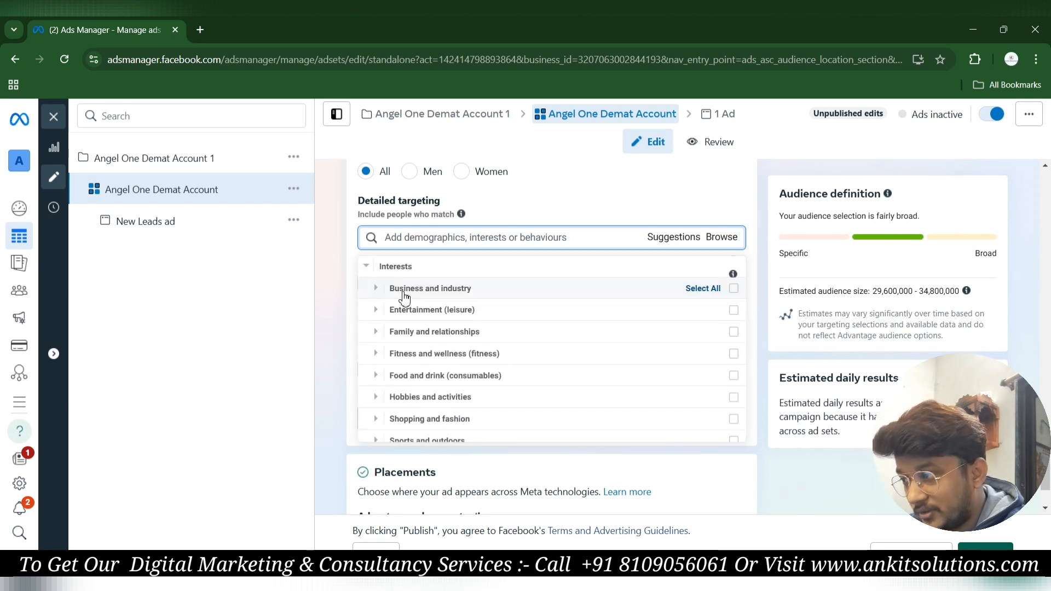
pyautogui.click(433, 297)
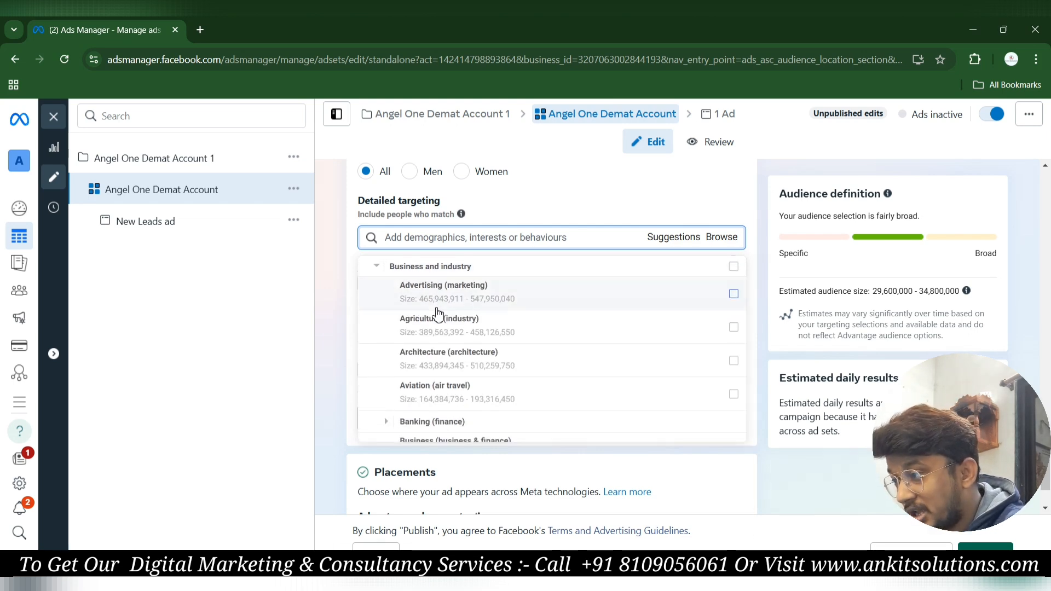
pyautogui.moveTo(437, 330)
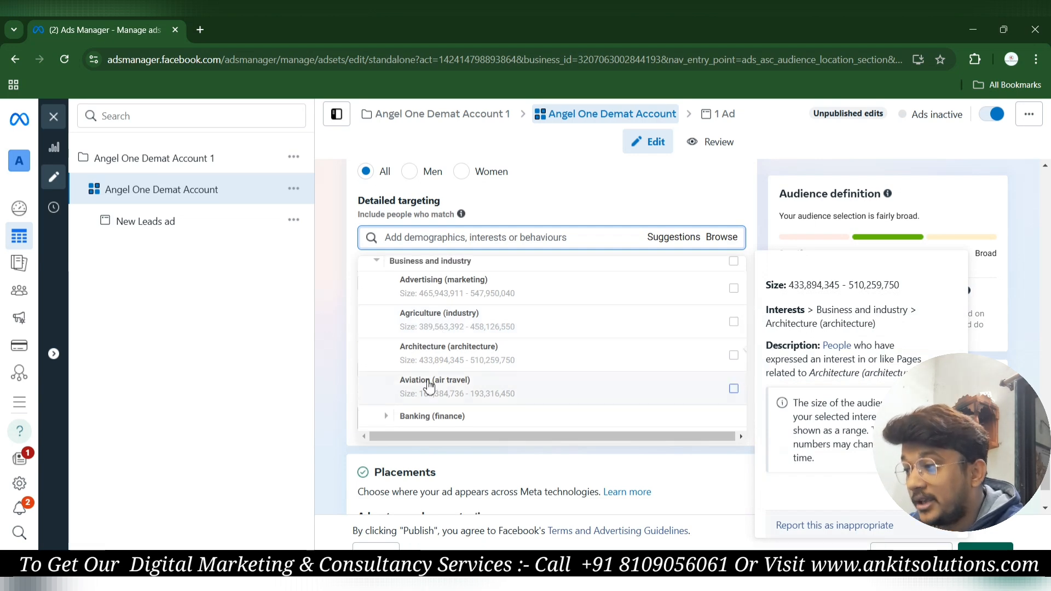
pyautogui.scroll(-1, 454, 378)
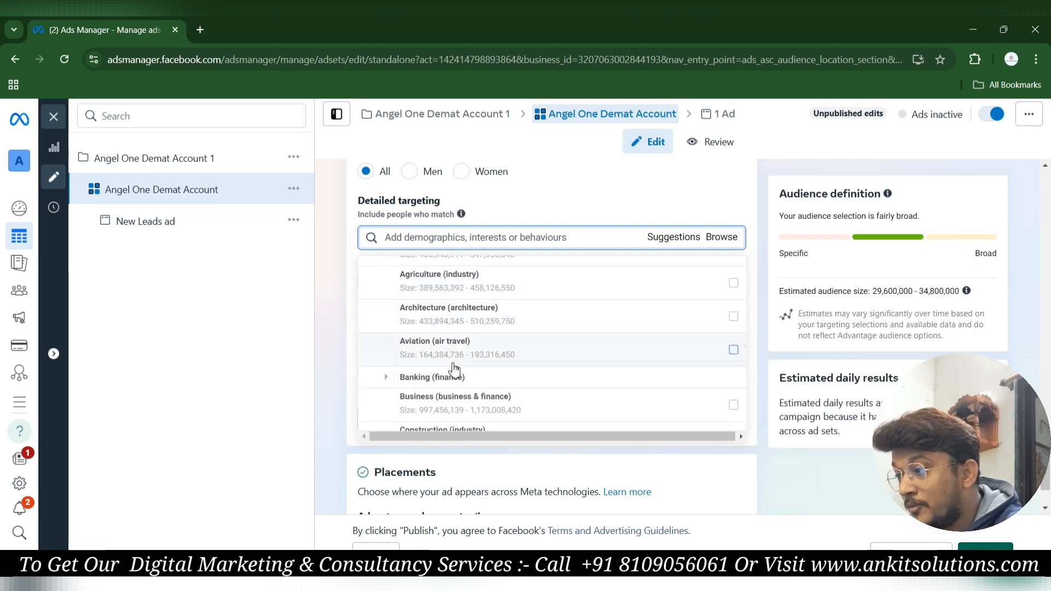
pyautogui.scroll(-1, 453, 368)
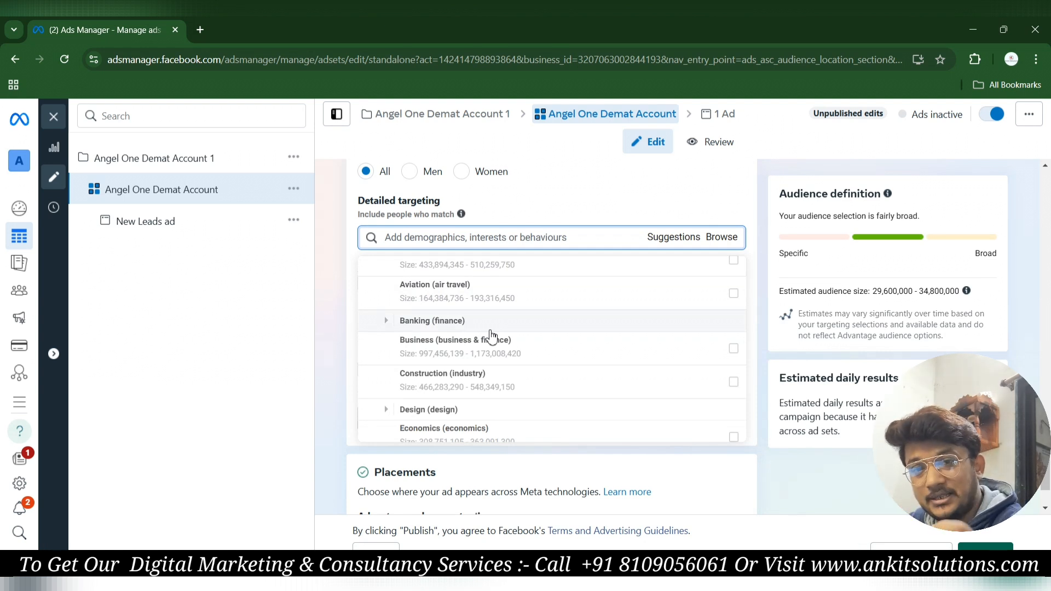
pyautogui.scroll(3, 491, 337)
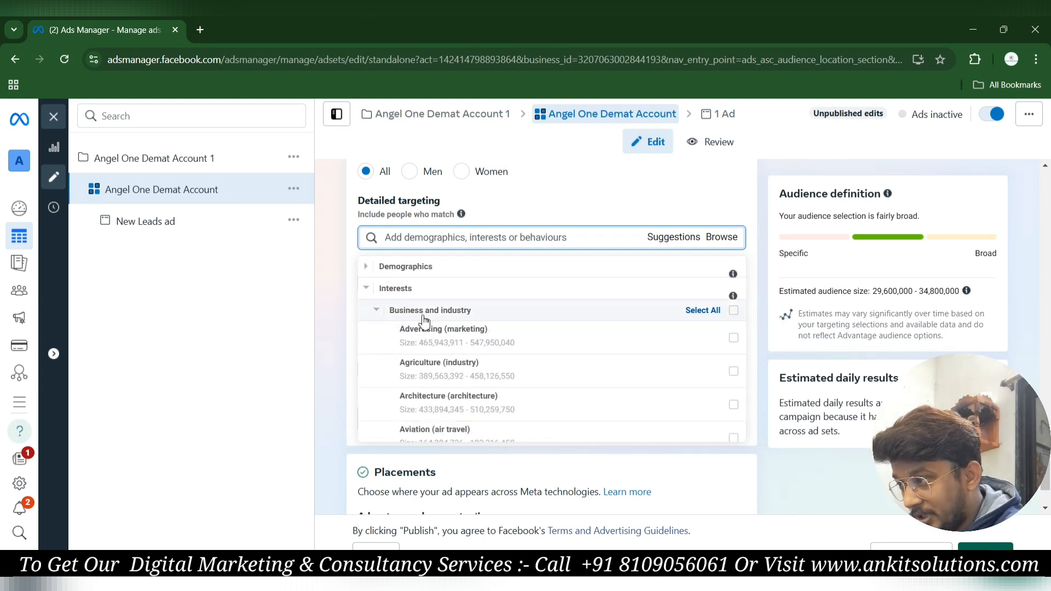
# Collapse Business and industry, leaving only the top targeting categories.
pyautogui.click(403, 318)
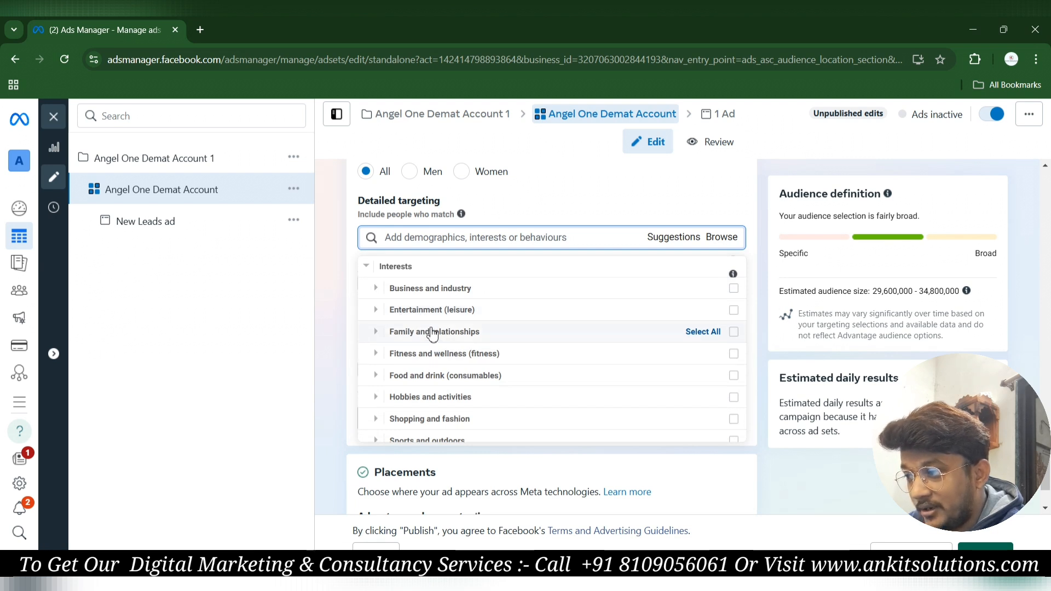
pyautogui.scroll(-1, 429, 375)
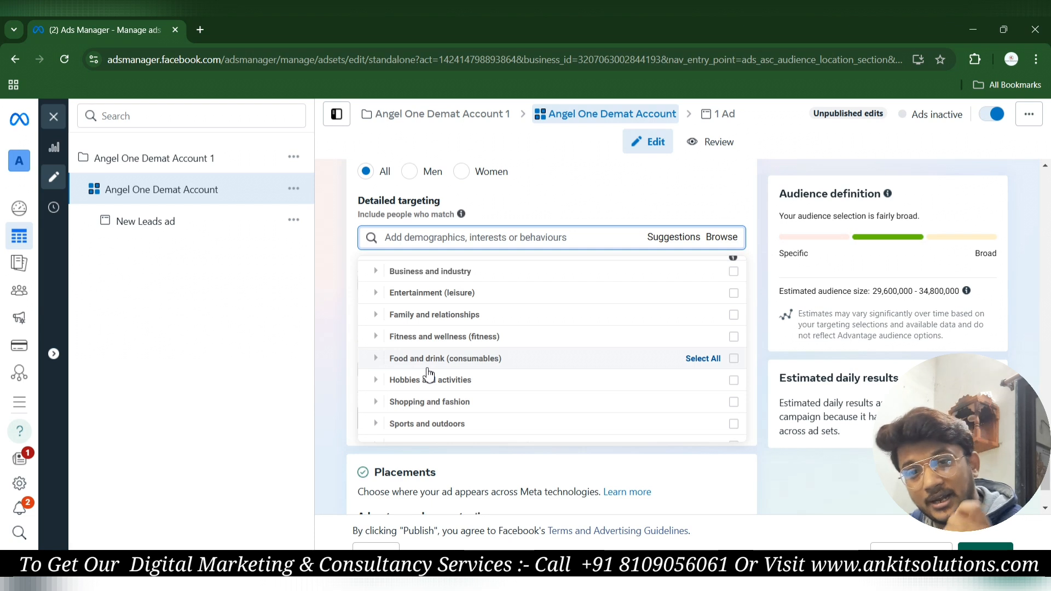
pyautogui.scroll(2, 447, 353)
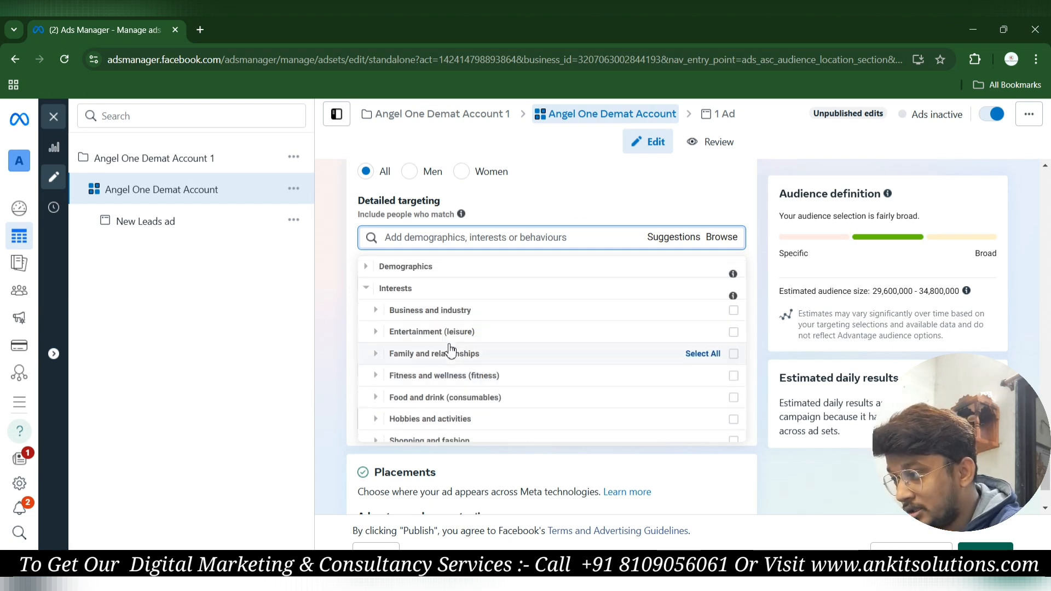
pyautogui.scroll(-1, 449, 351)
pyautogui.click(395, 268)
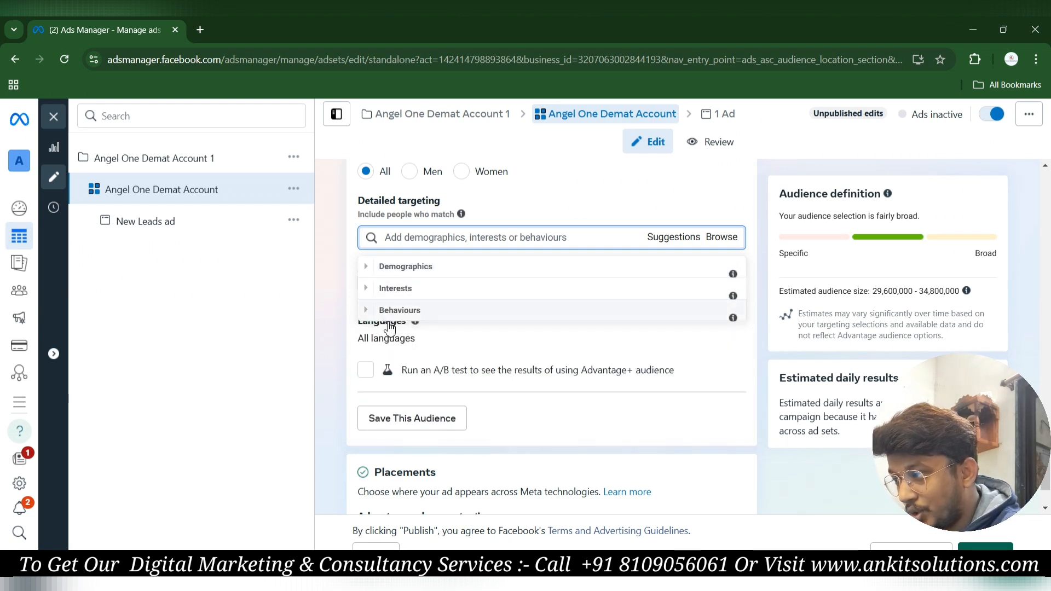
pyautogui.click(402, 312)
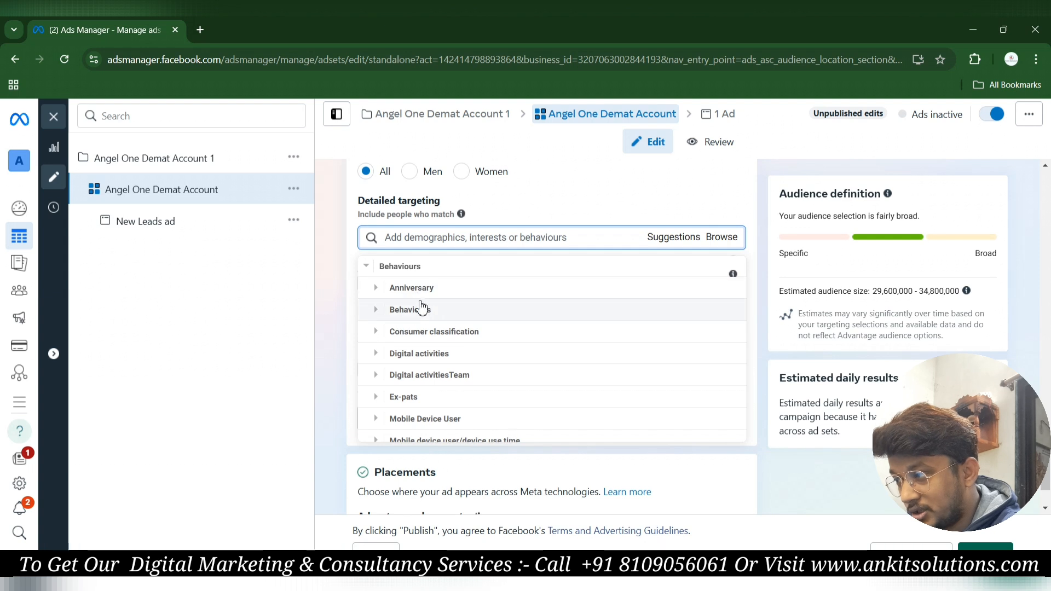
pyautogui.click(416, 341)
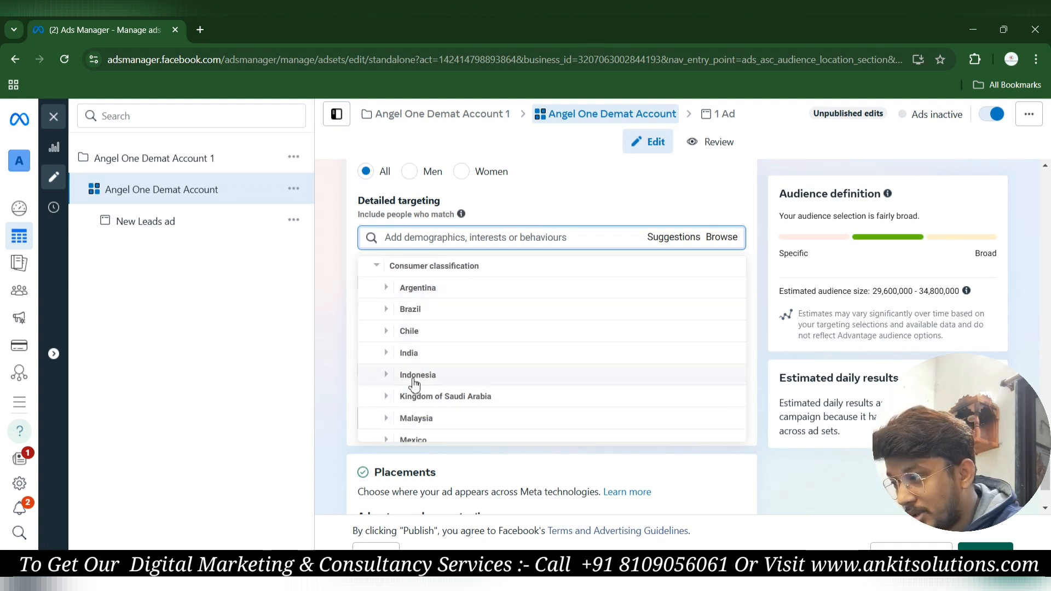
pyautogui.scroll(-2, 413, 391)
pyautogui.scroll(-2, 413, 383)
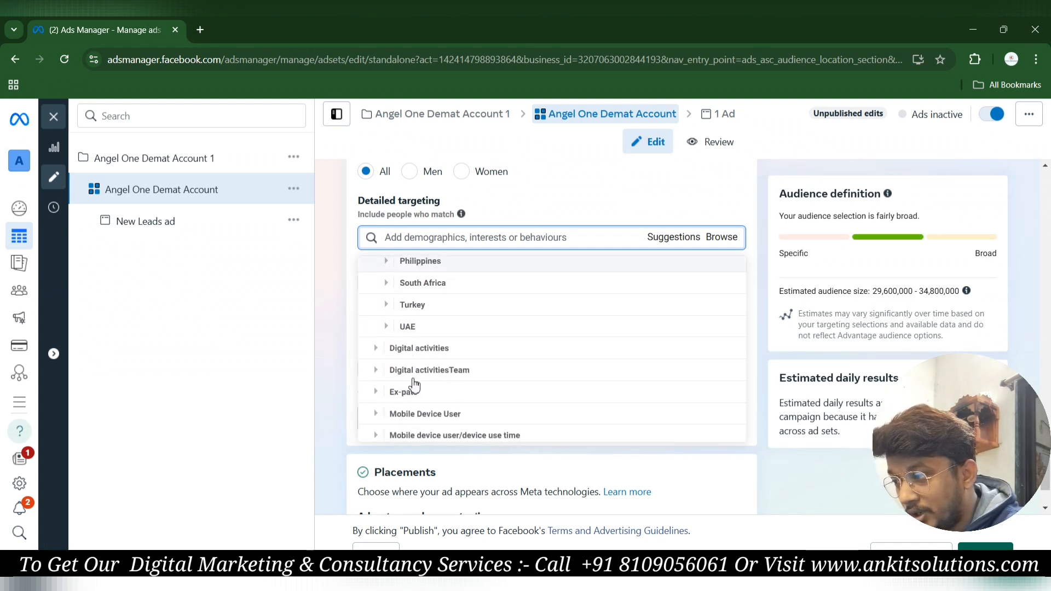
pyautogui.scroll(6, 412, 384)
pyautogui.click(407, 302)
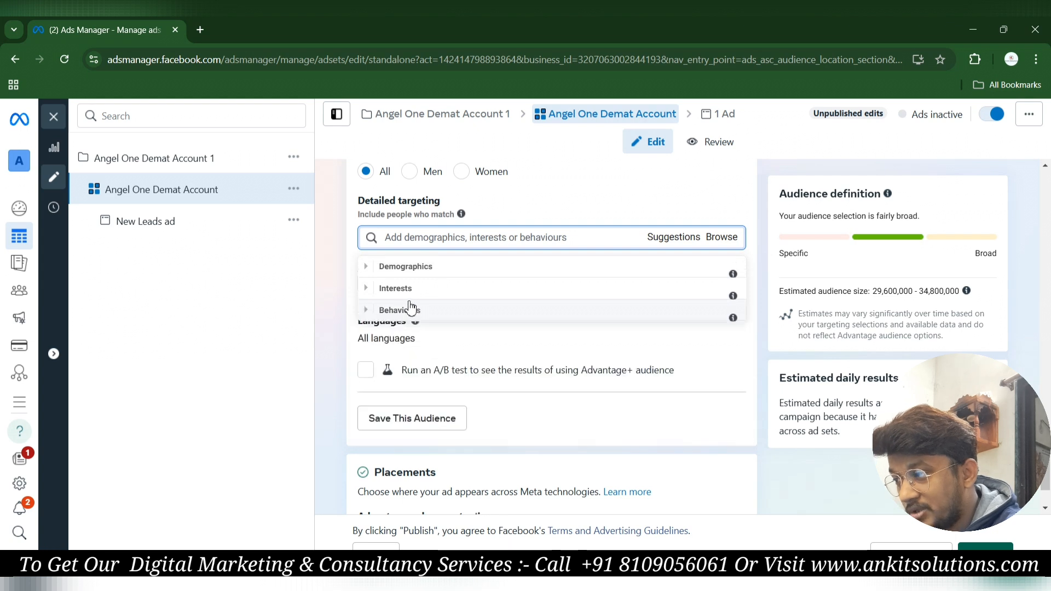
pyautogui.click(405, 304)
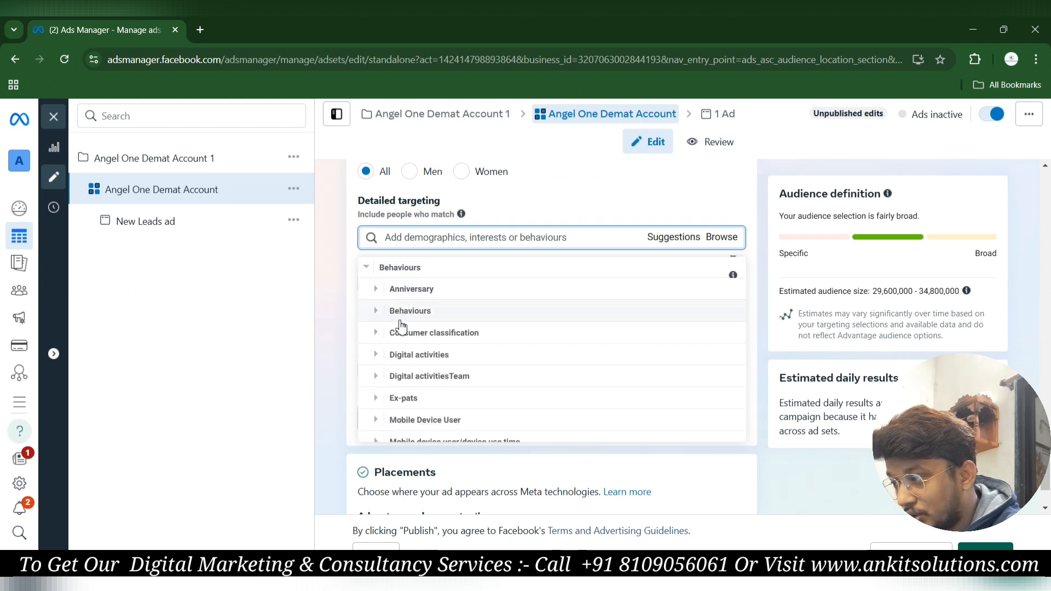
pyautogui.click(404, 289)
pyautogui.moveTo(458, 303)
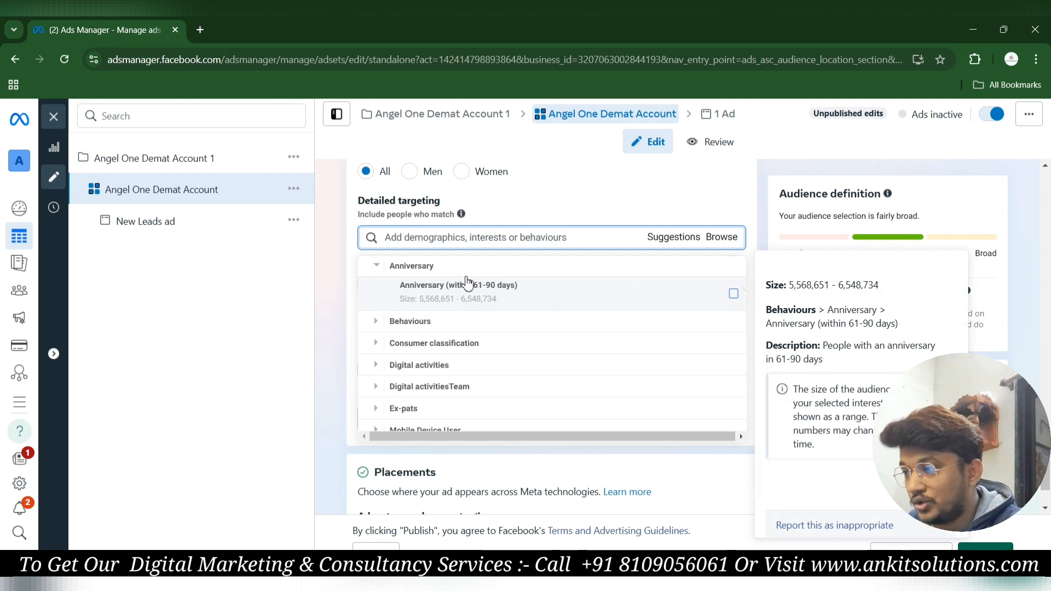
pyautogui.click(418, 365)
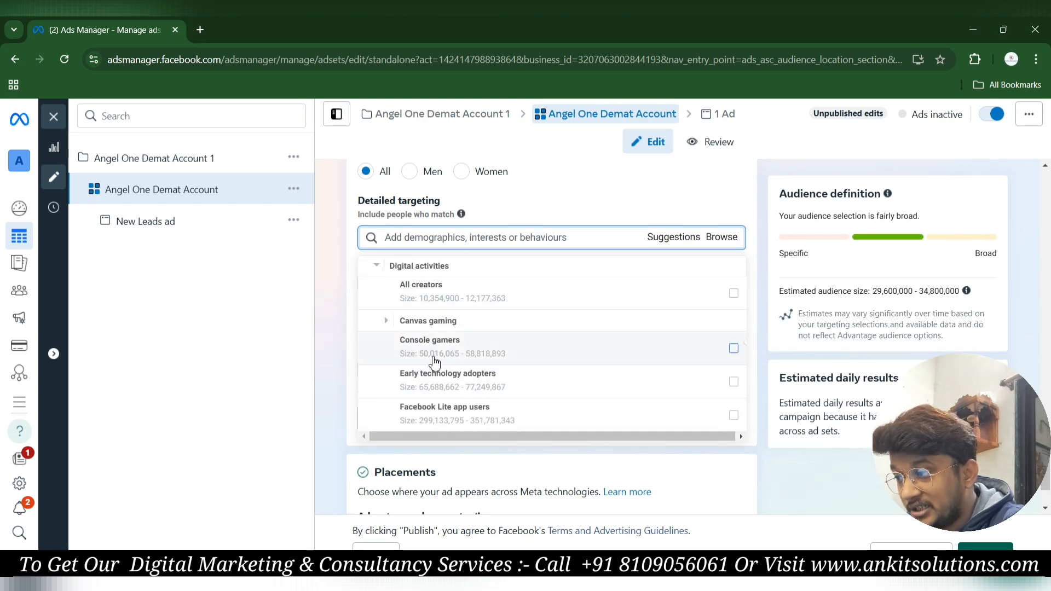
pyautogui.scroll(-1, 434, 376)
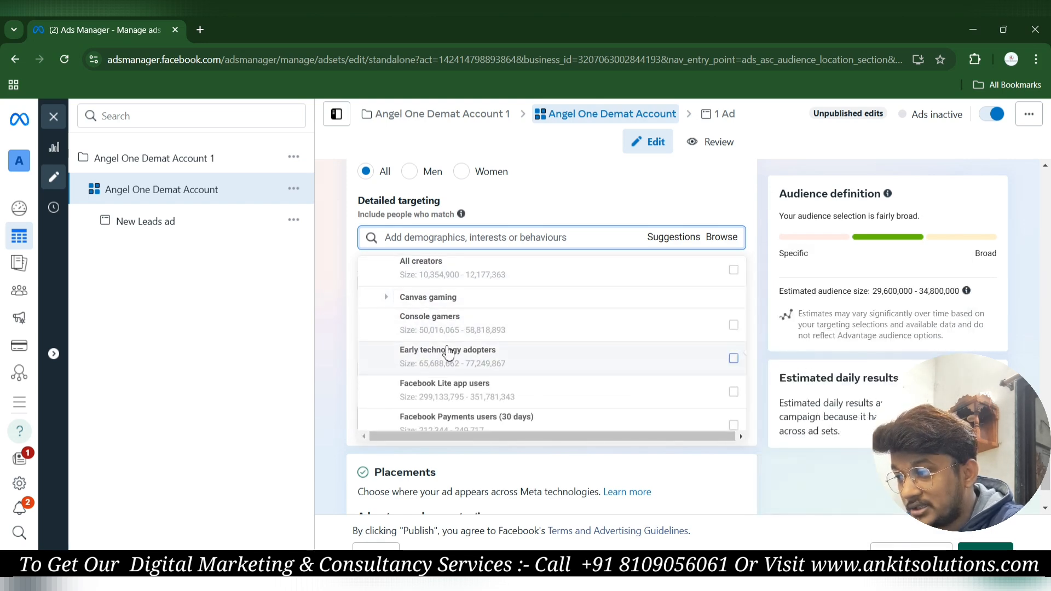
pyautogui.scroll(-1, 446, 353)
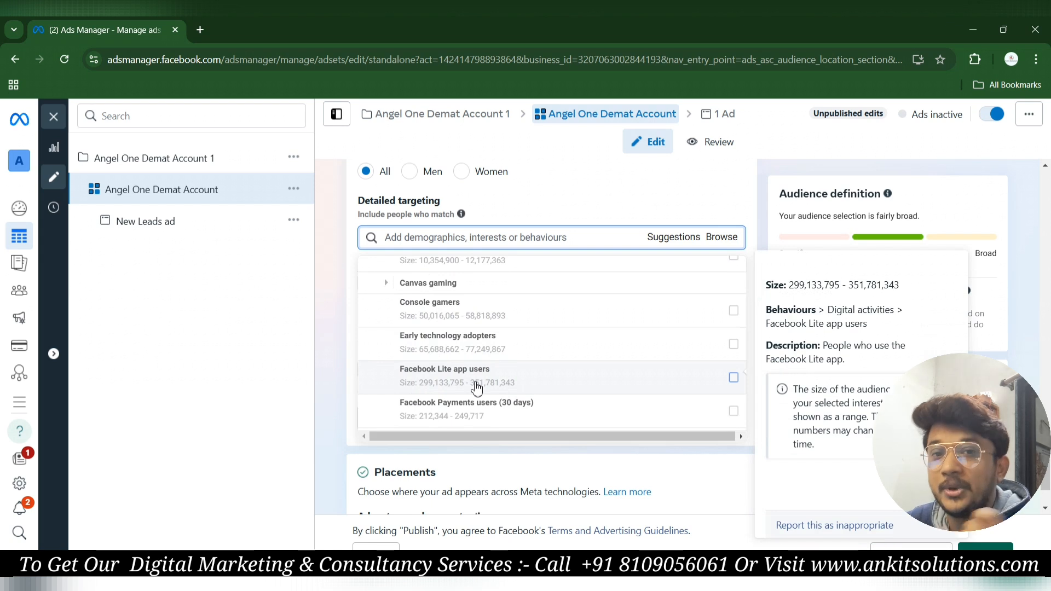
pyautogui.scroll(-1, 477, 387)
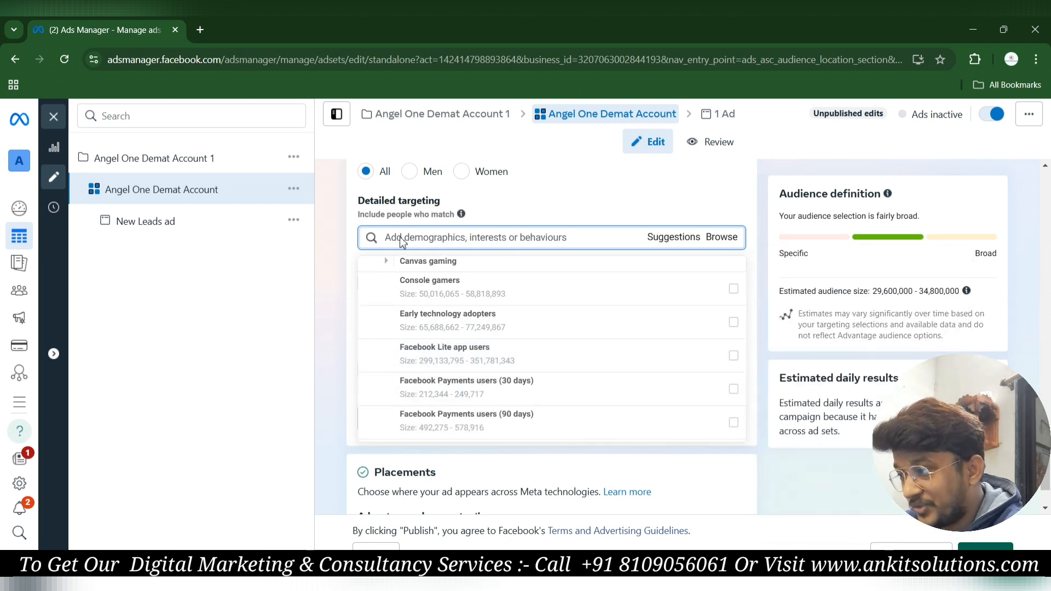
# Close the browse list and search detailed targeting for 'Stock market'.
pyautogui.click(457, 239)
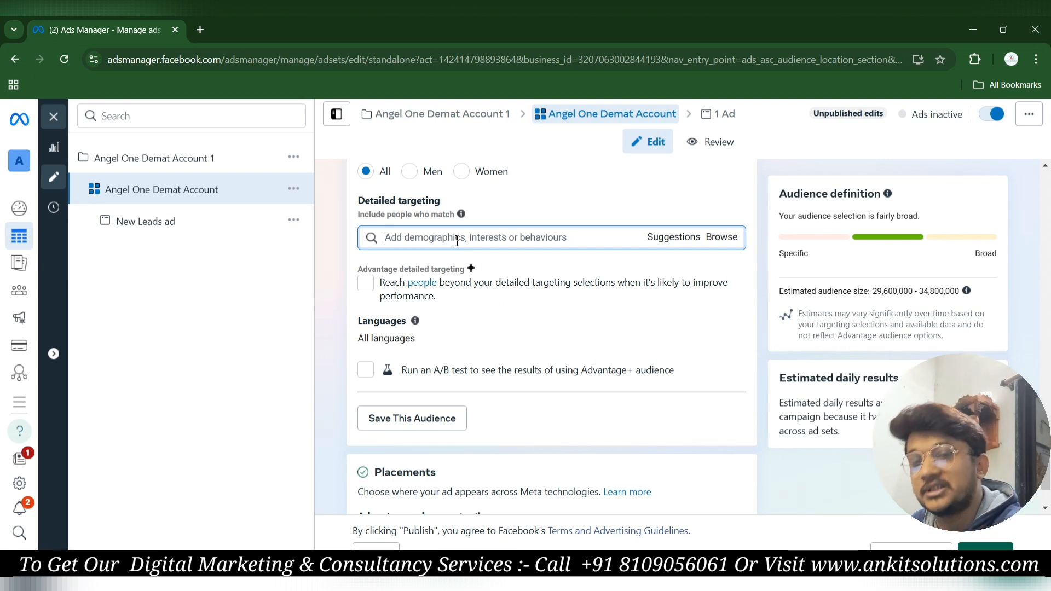
pyautogui.scroll(-1, 458, 246)
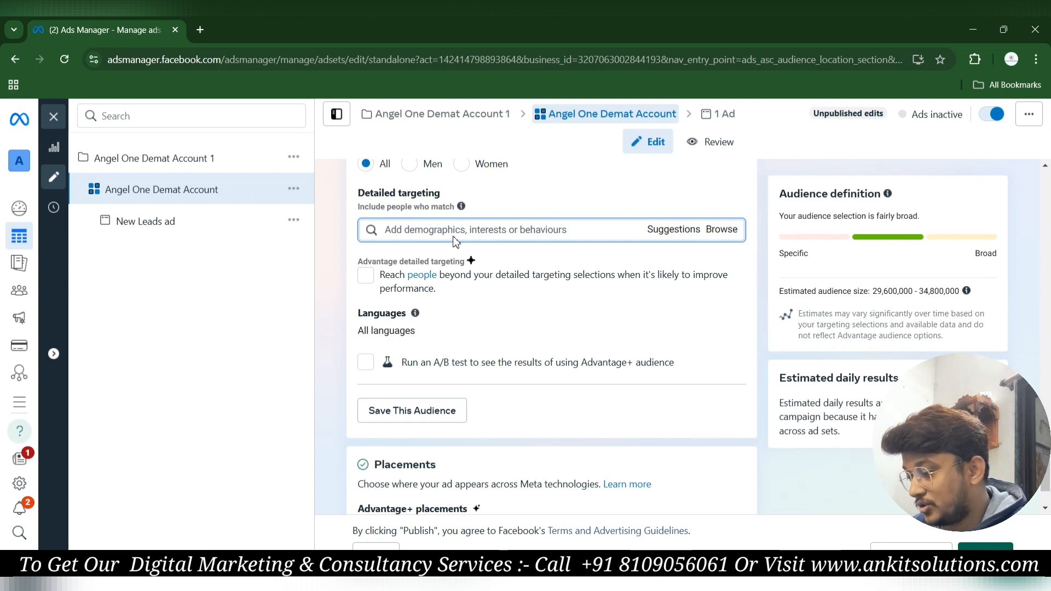
pyautogui.write('Stock')
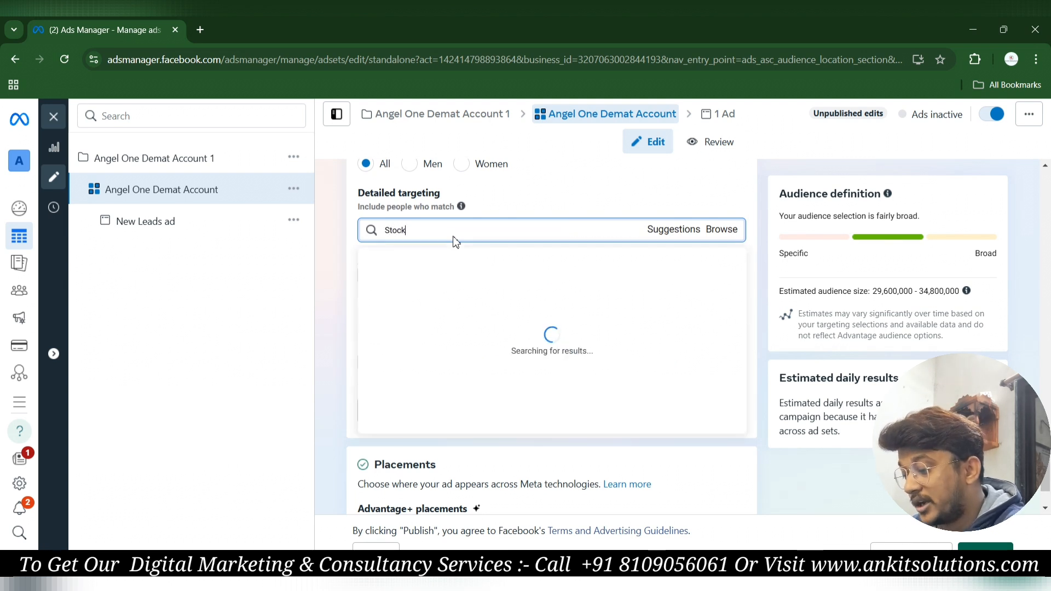
pyautogui.write(' market')
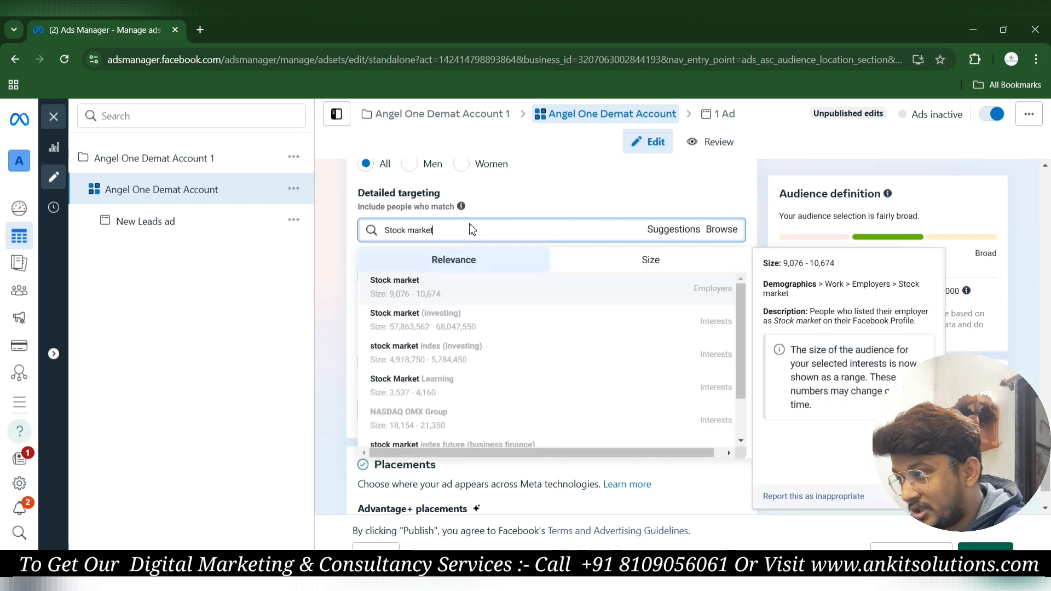
# Add the stock market index (investing), stockbroker and Stock exchange interests.
pyautogui.scroll(-1, 440, 337)
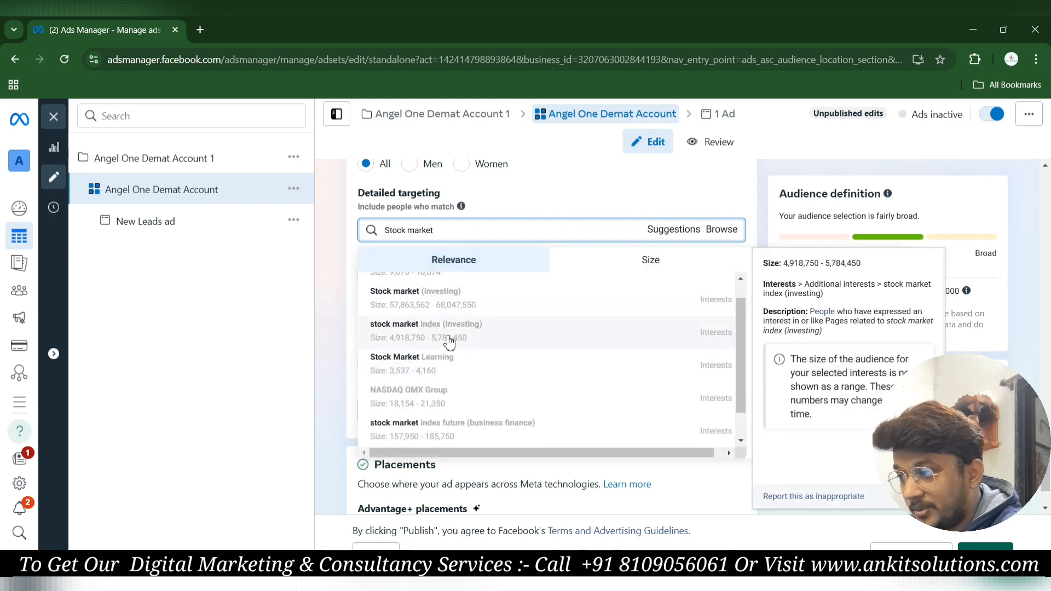
pyautogui.click(446, 339)
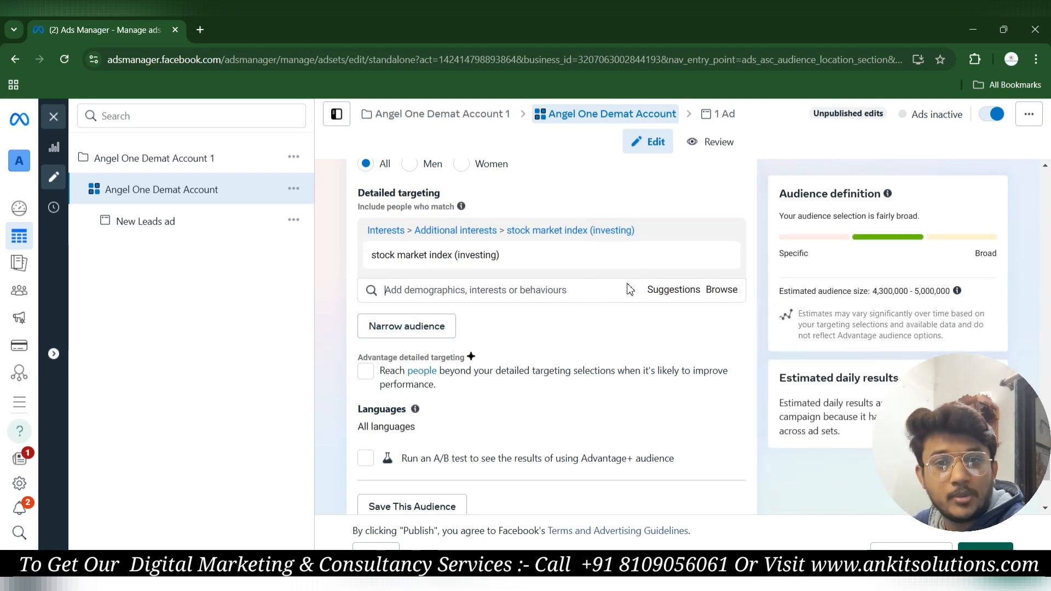
pyautogui.click(669, 295)
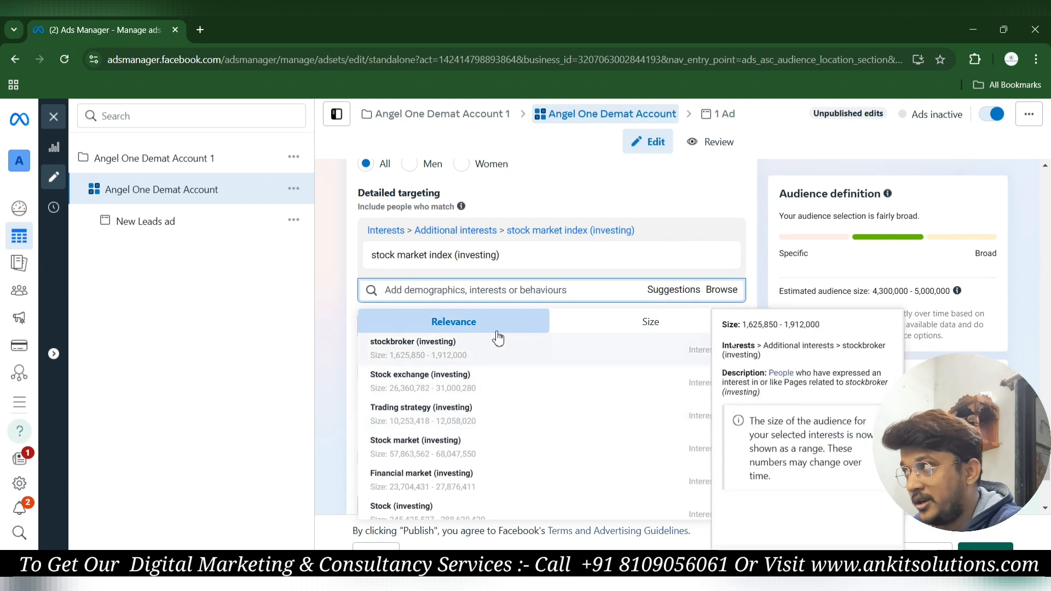
pyautogui.click(419, 354)
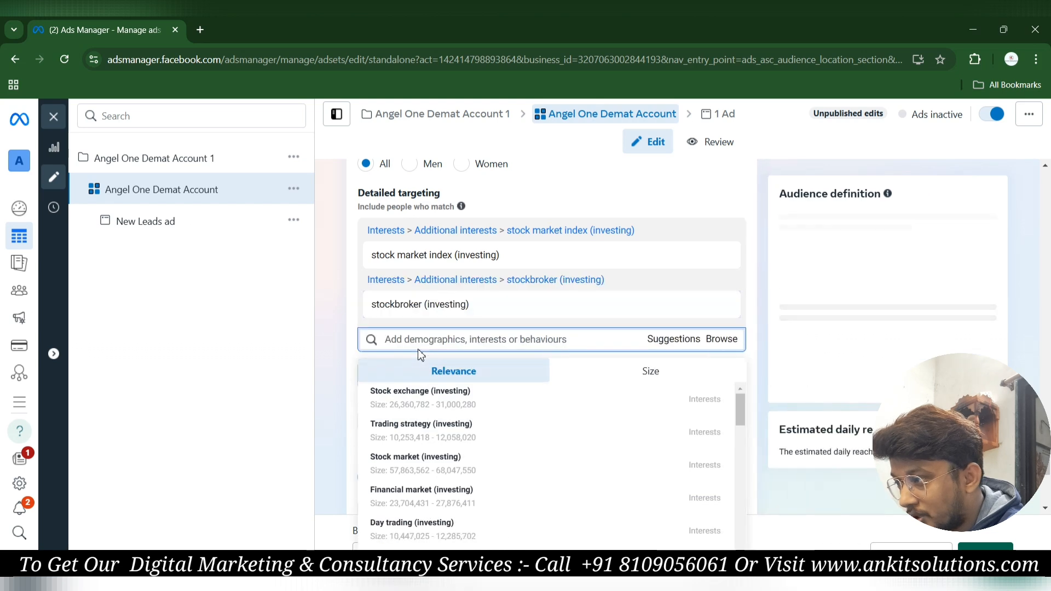
pyautogui.click(423, 395)
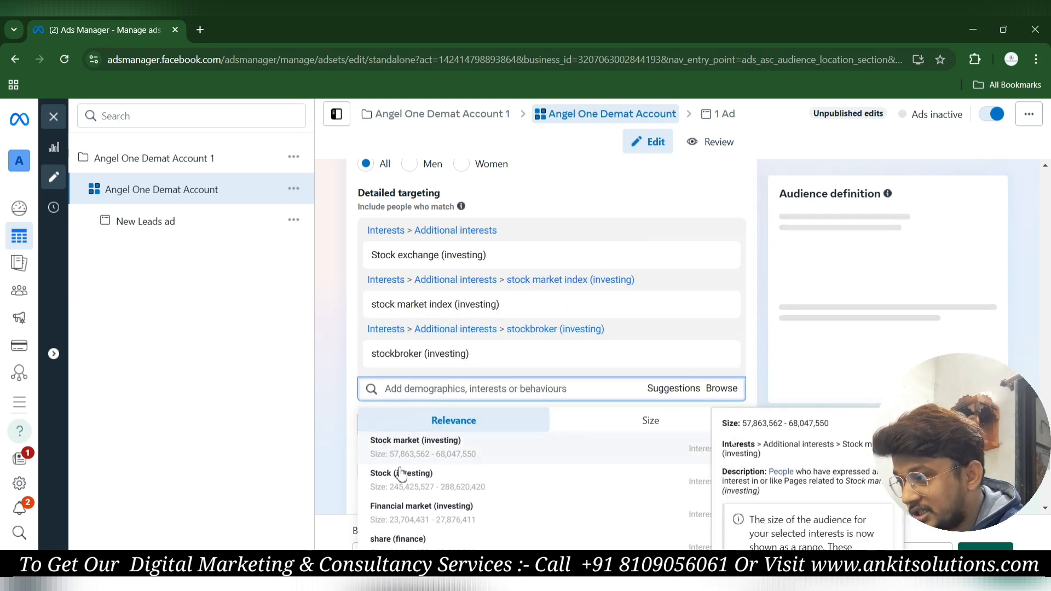
# Add the Financial market, Trading strategy, Day trading and Algorithmic trading interests from the suggestions.
pyautogui.scroll(-1, 404, 482)
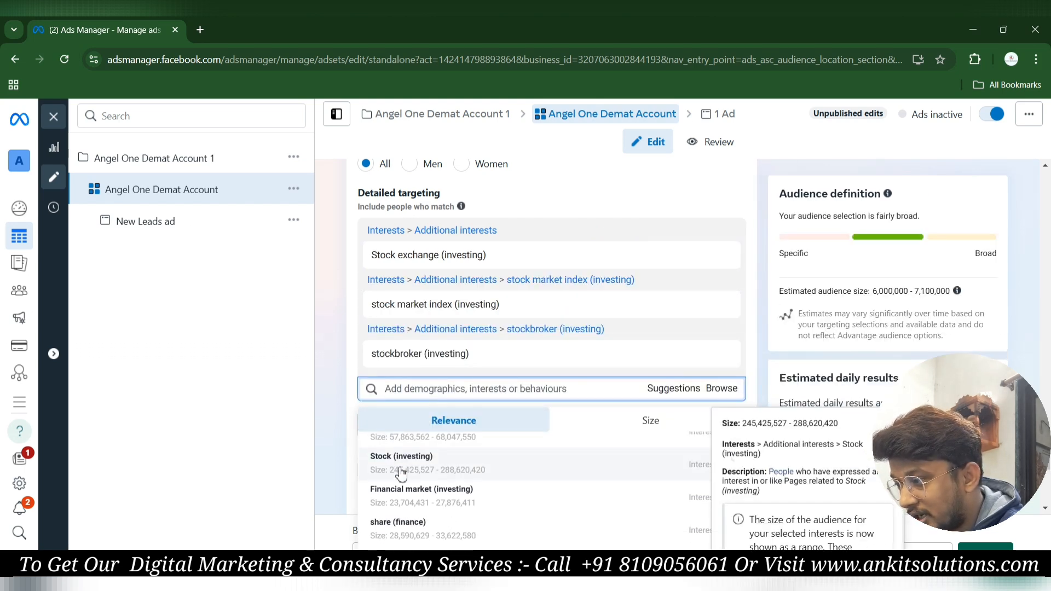
pyautogui.click(410, 495)
pyautogui.scroll(-1, 410, 495)
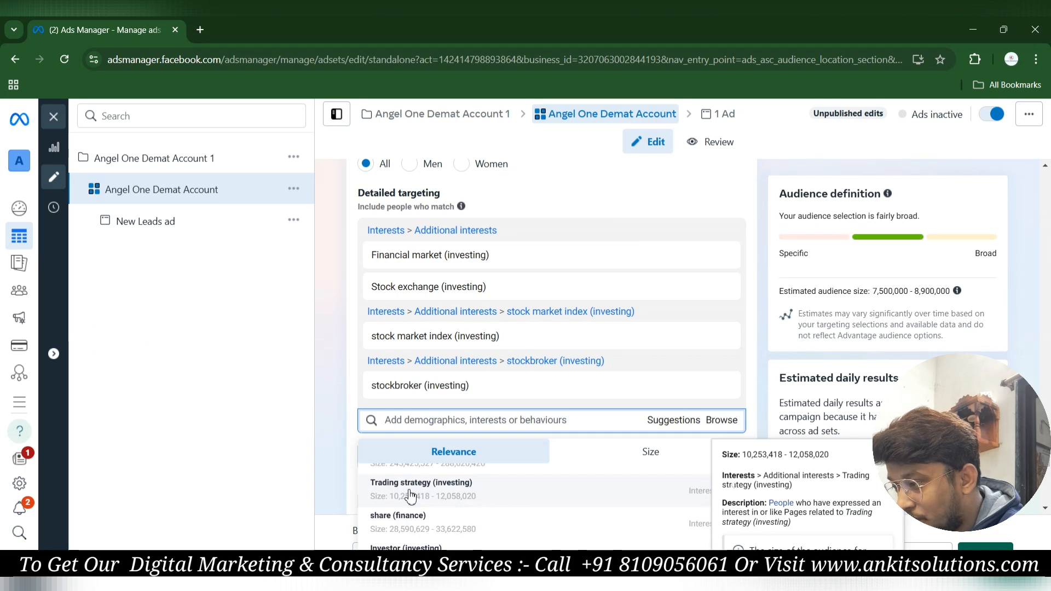
pyautogui.click(410, 495)
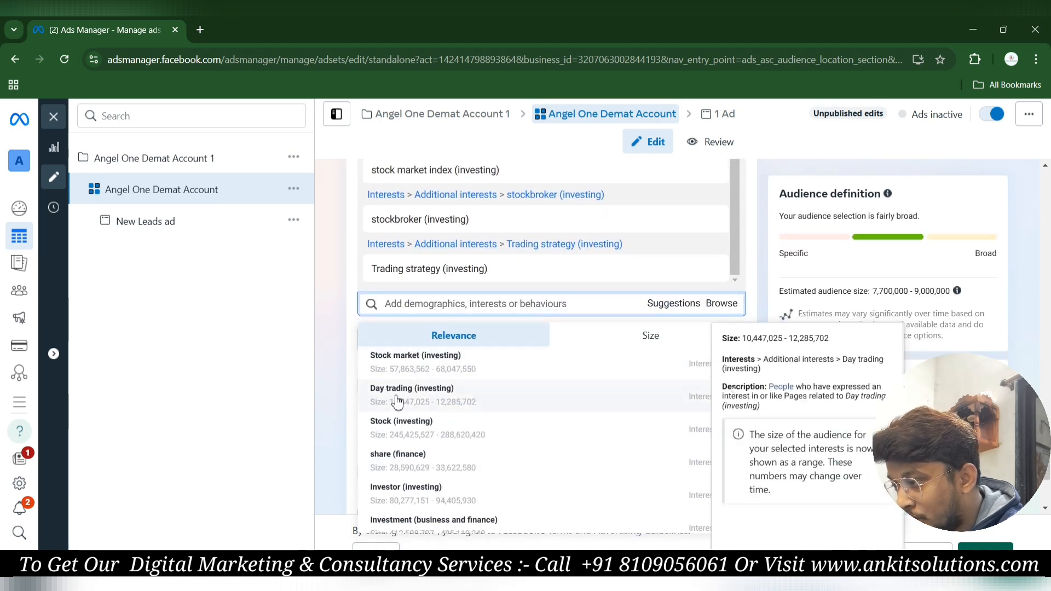
pyautogui.click(398, 402)
pyautogui.scroll(-1, 405, 460)
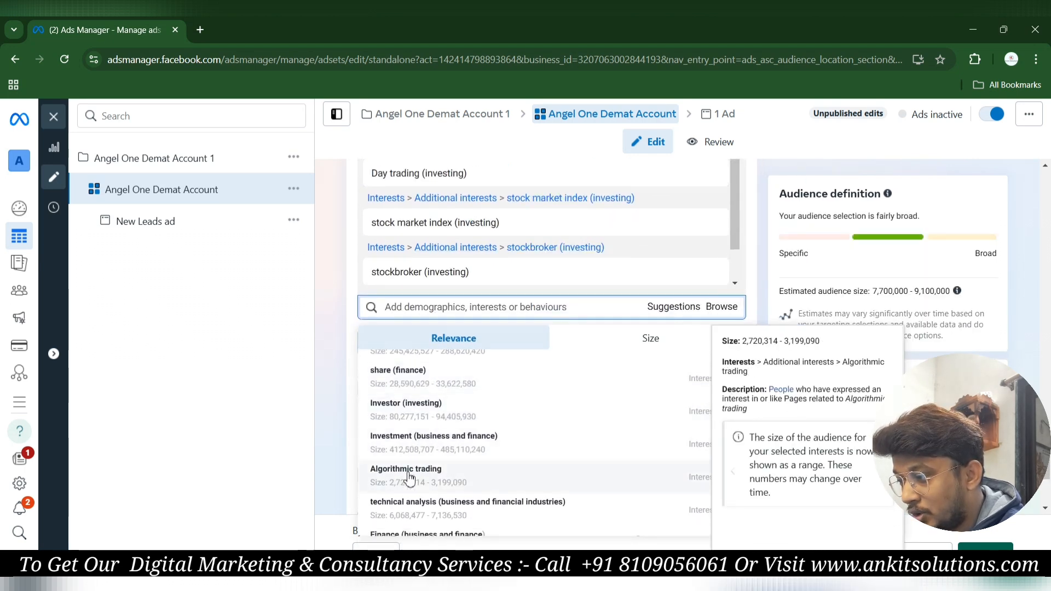
pyautogui.click(410, 477)
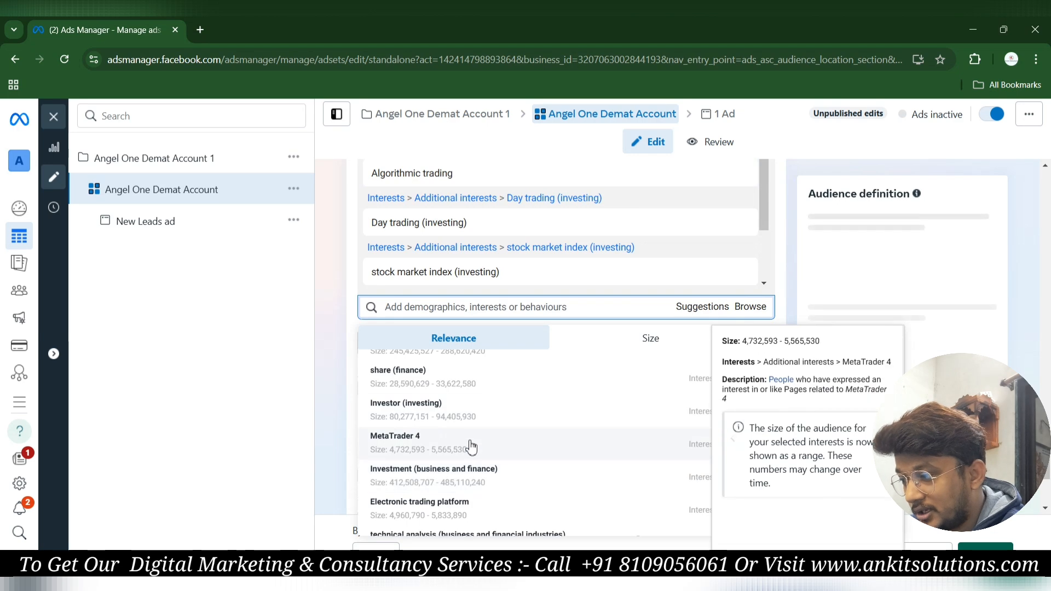
pyautogui.scroll(2, 474, 328)
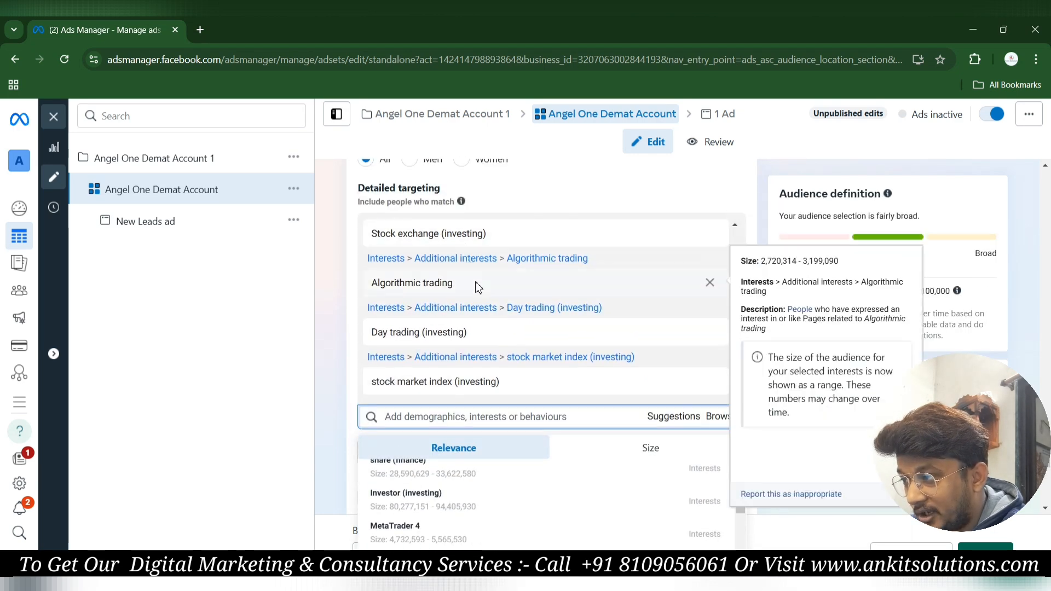
pyautogui.scroll(-2, 470, 357)
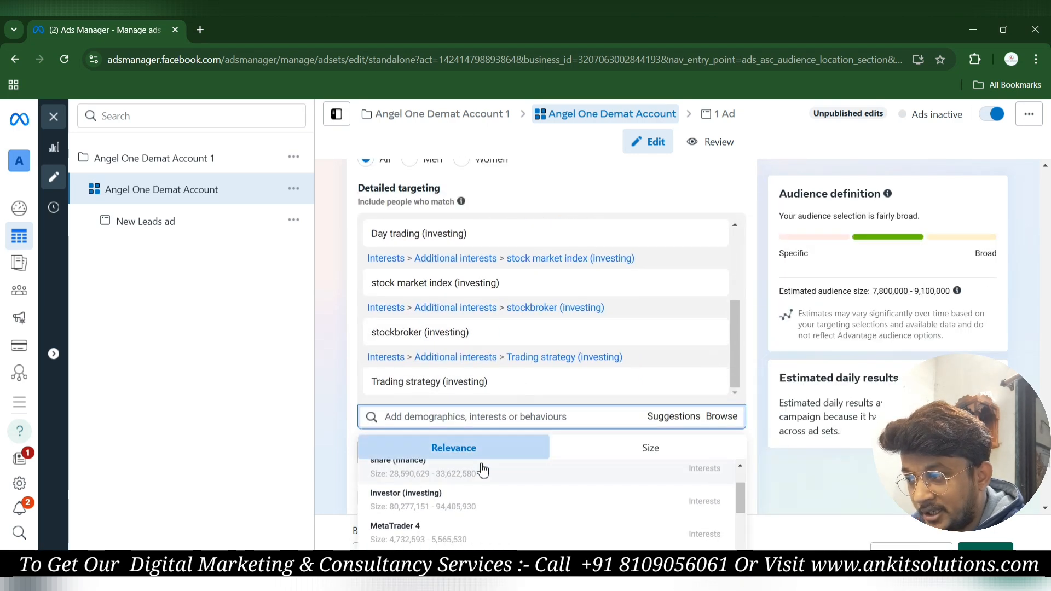
pyautogui.scroll(-2, 480, 469)
pyautogui.scroll(-4, 482, 469)
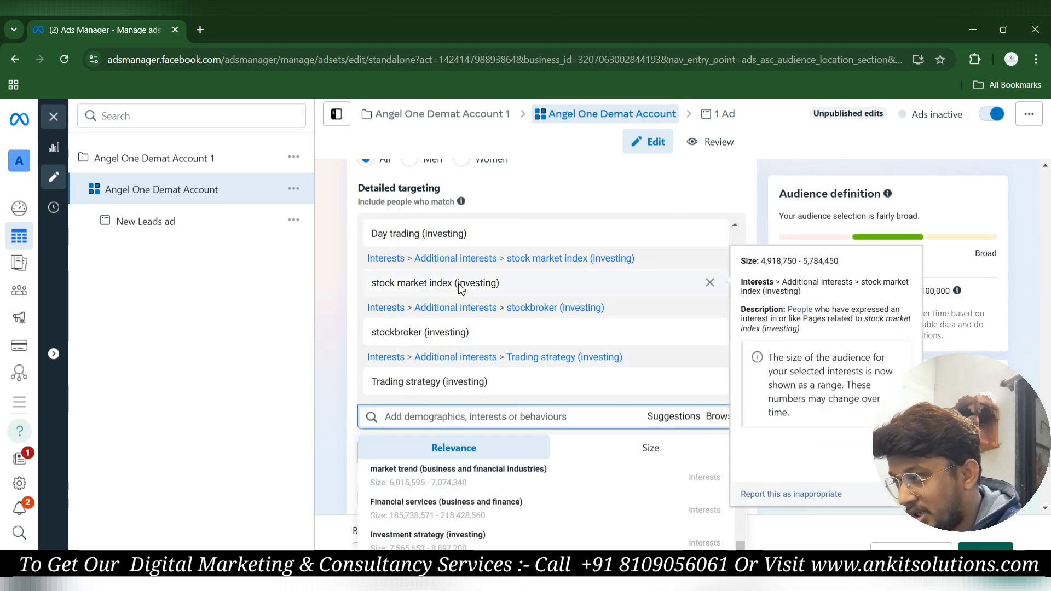
# Dismiss the interest suggestions and turn on Advantage detailed targeting.
pyautogui.moveTo(469, 209)
pyautogui.click(511, 201)
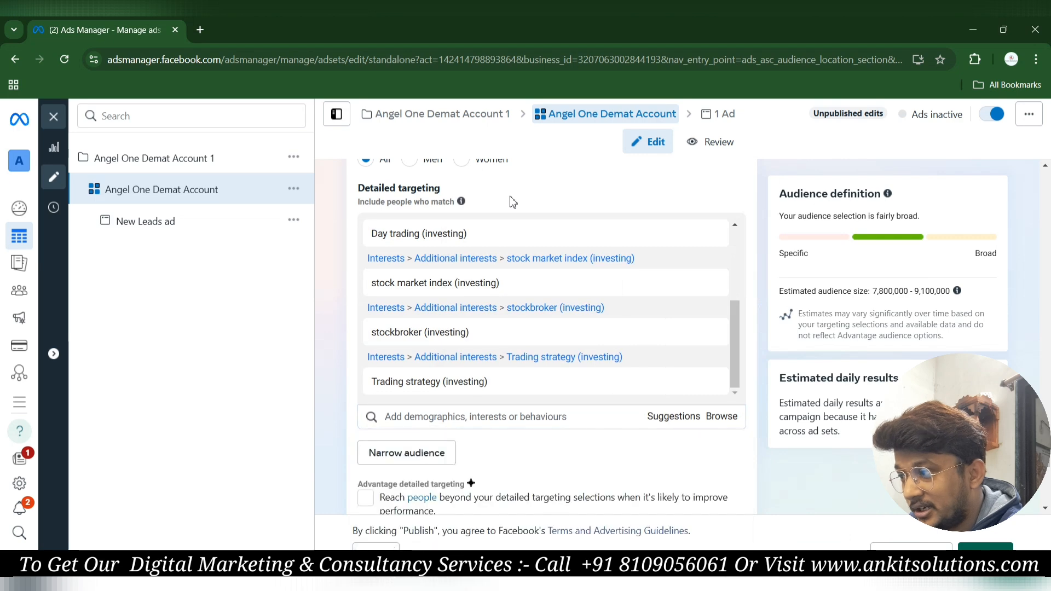
pyautogui.scroll(-3, 403, 325)
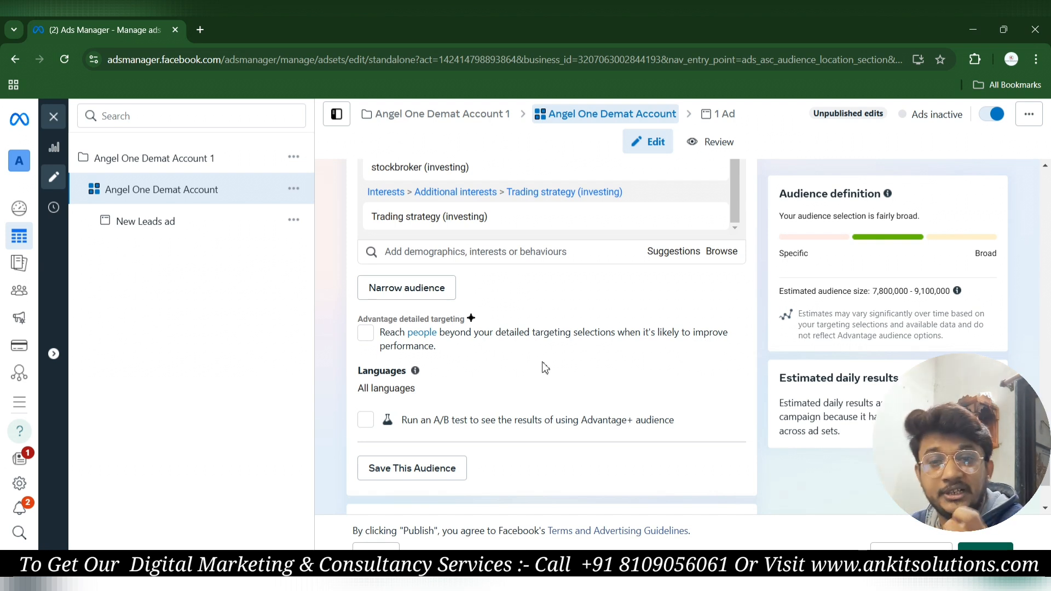
pyautogui.click(366, 334)
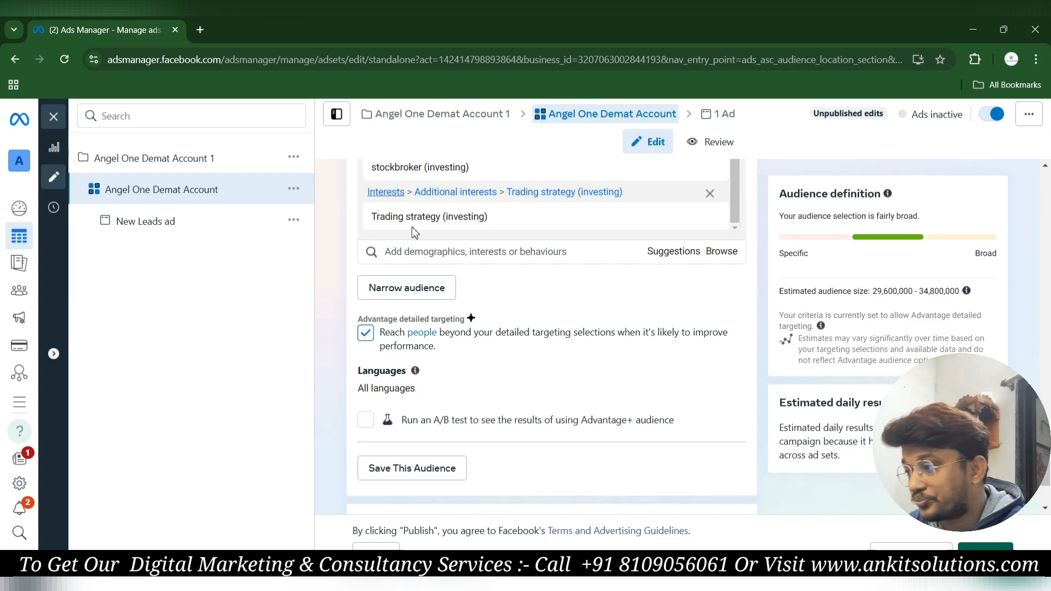
pyautogui.scroll(5, 528, 383)
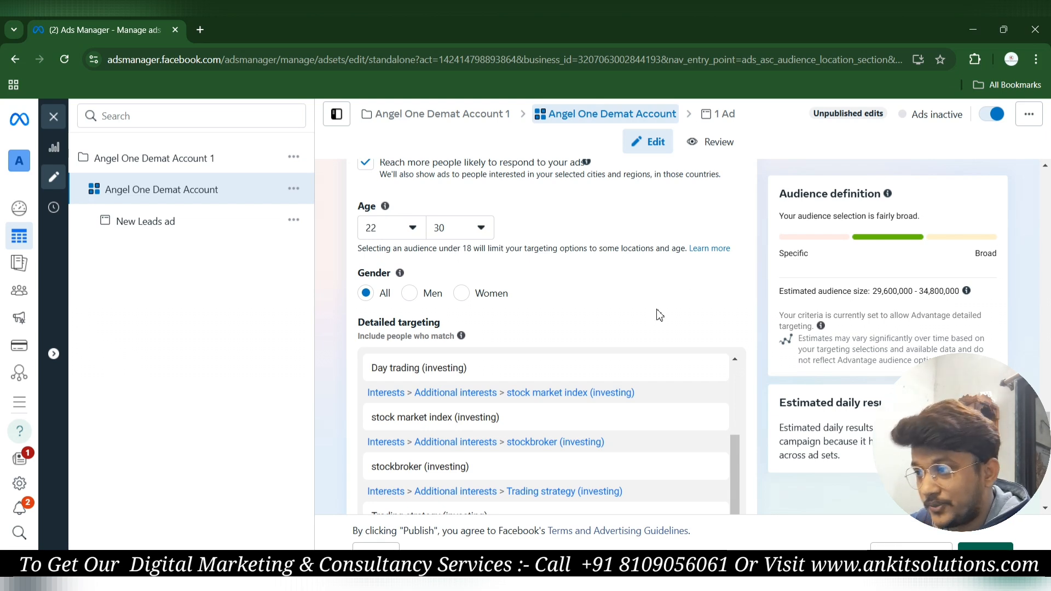
pyautogui.scroll(5, 660, 315)
pyautogui.scroll(4, 656, 309)
pyautogui.scroll(3, 599, 233)
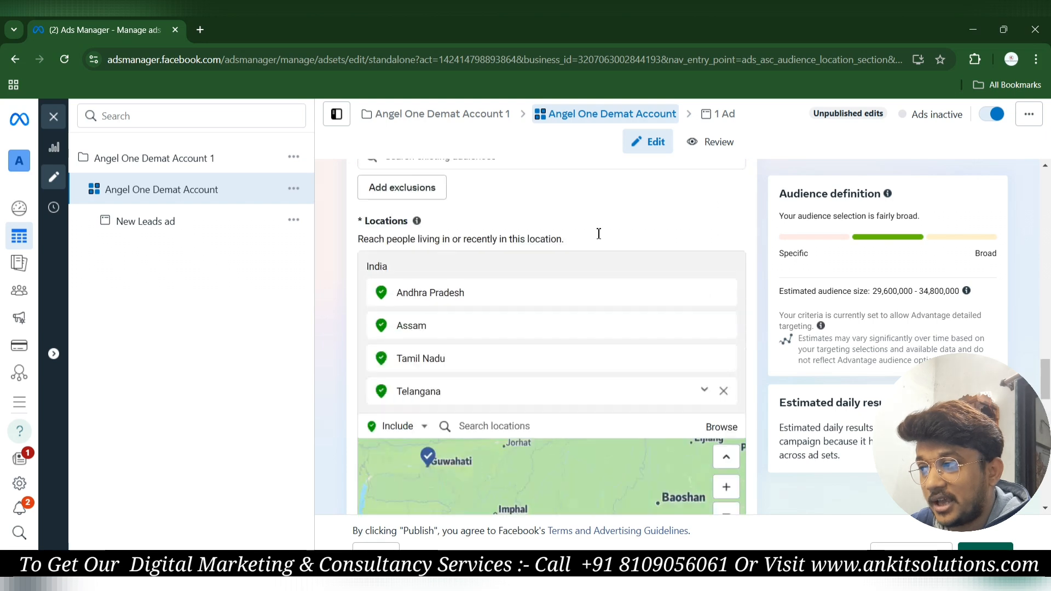
pyautogui.scroll(3, 599, 233)
pyautogui.scroll(4, 579, 467)
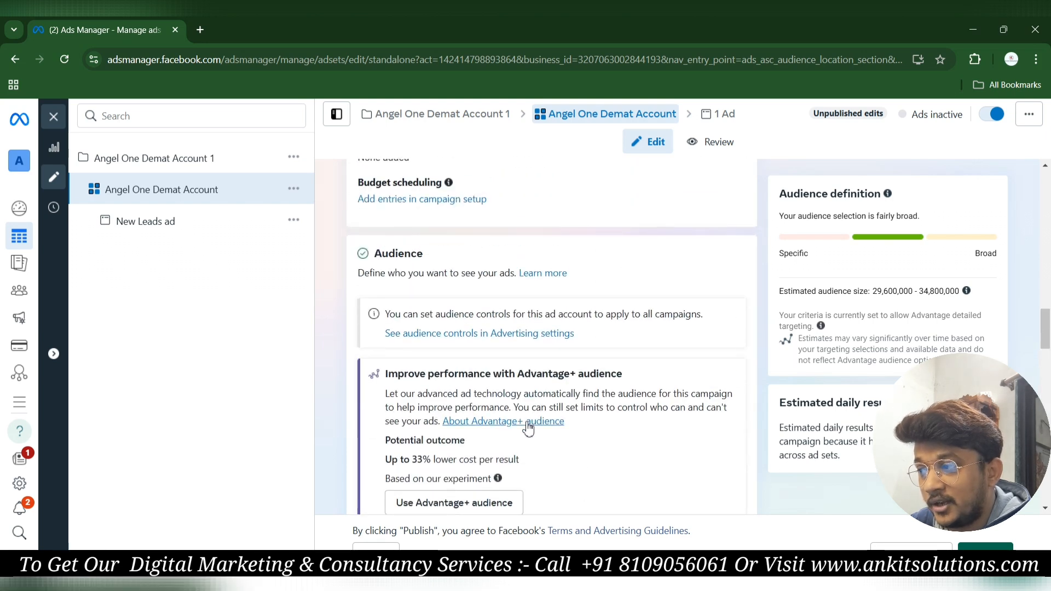
pyautogui.scroll(-2, 529, 428)
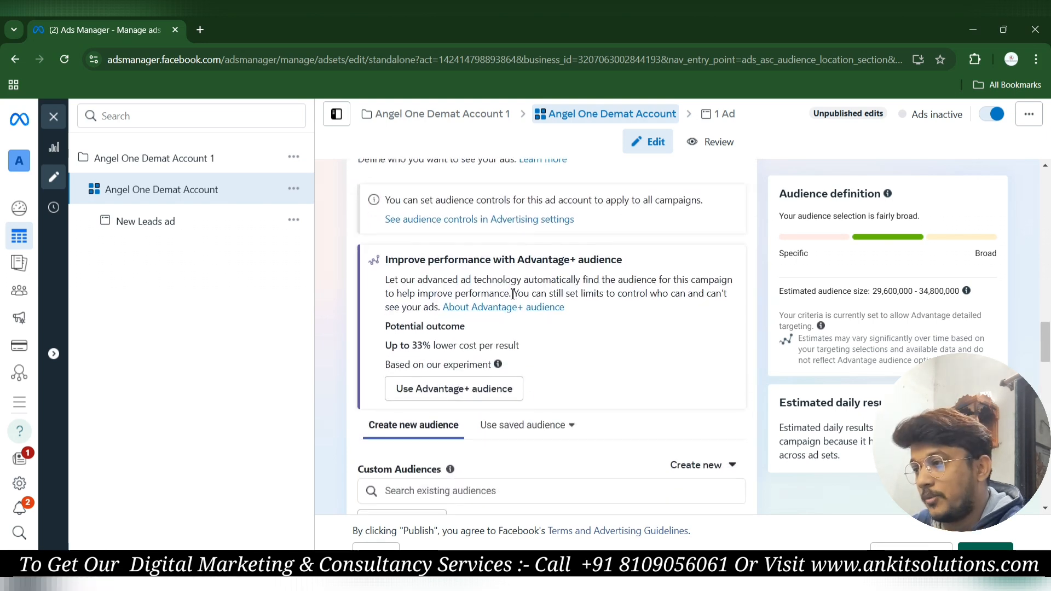
pyautogui.scroll(-6, 566, 495)
pyautogui.scroll(4, 547, 372)
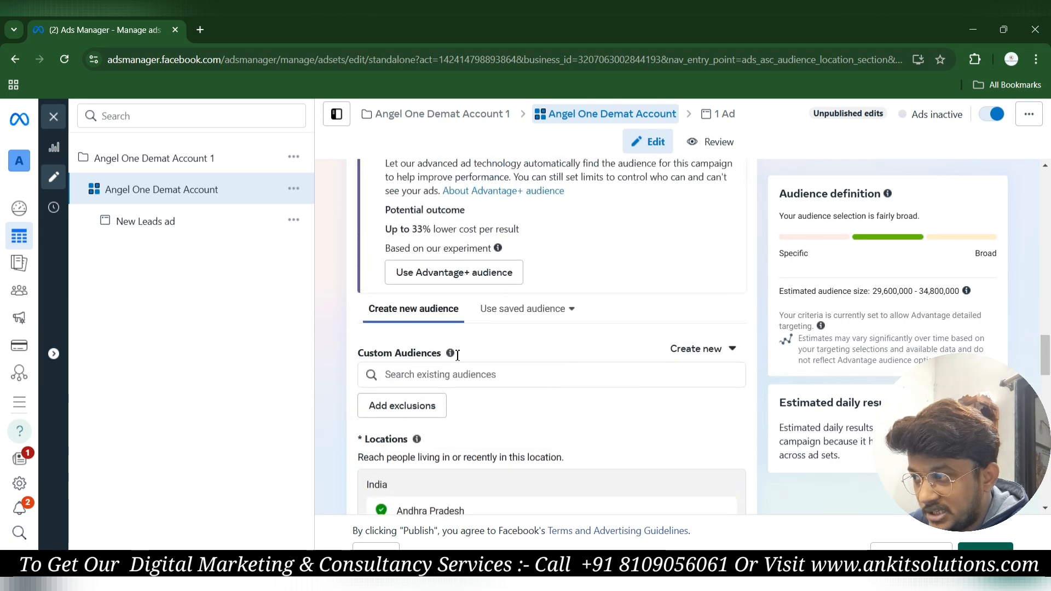
pyautogui.scroll(3, 476, 317)
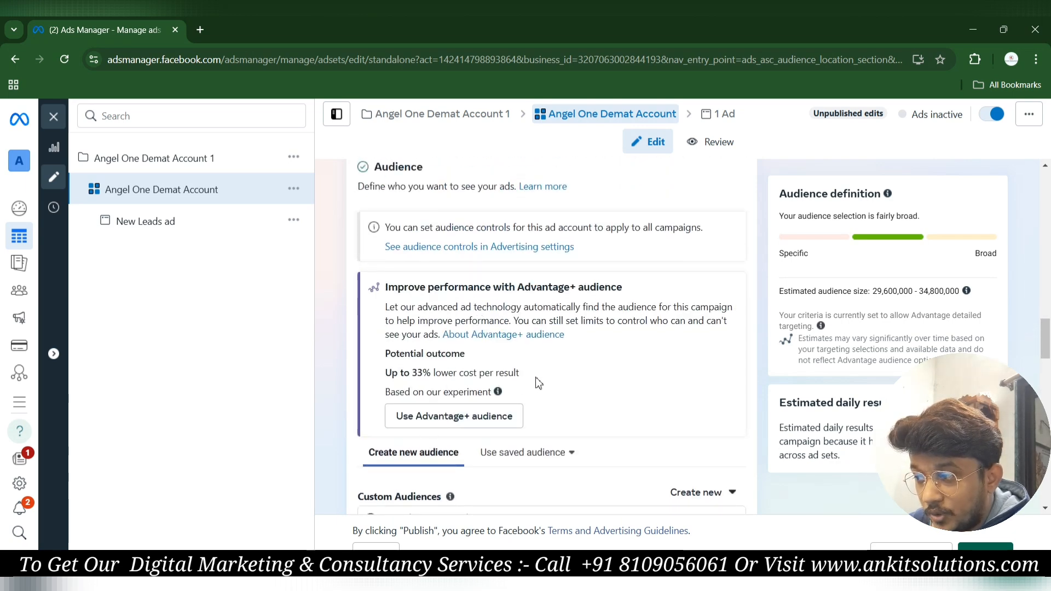
pyautogui.scroll(-1, 539, 384)
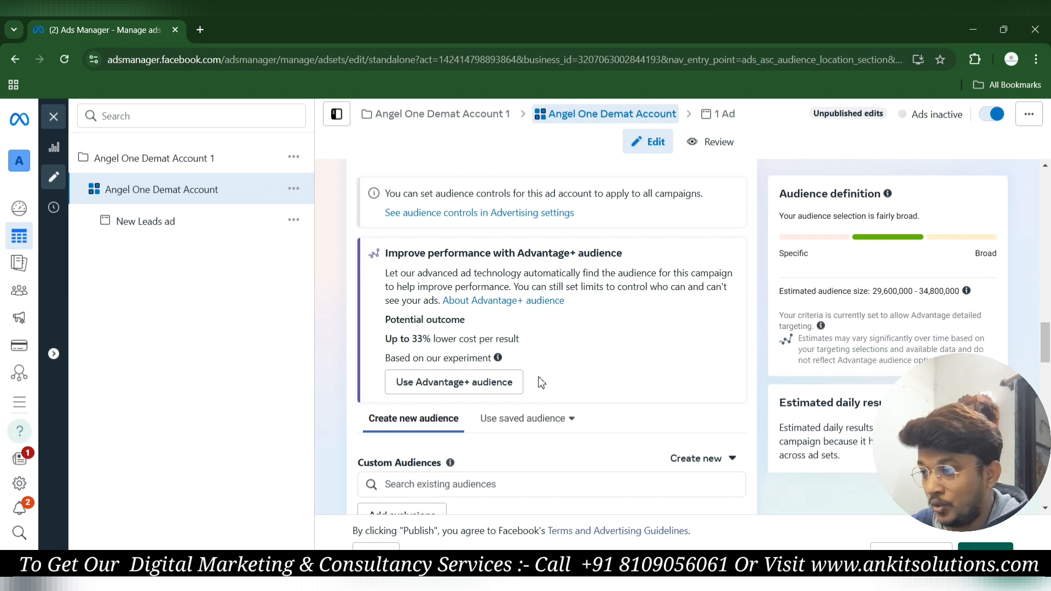
# Switch the ad set to Advantage+ audience.
pyautogui.click(476, 390)
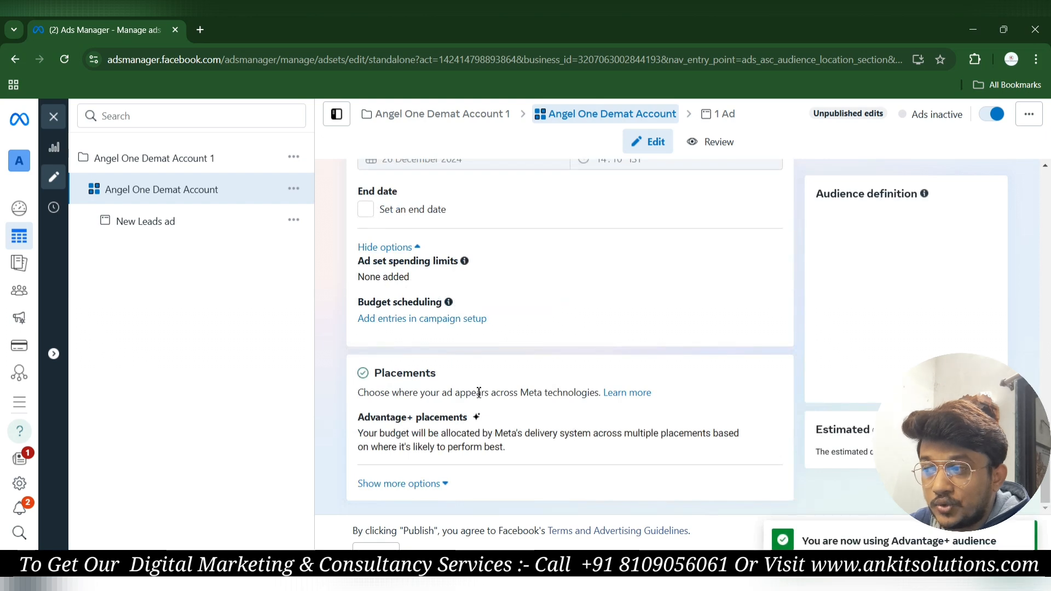
pyautogui.scroll(3, 546, 323)
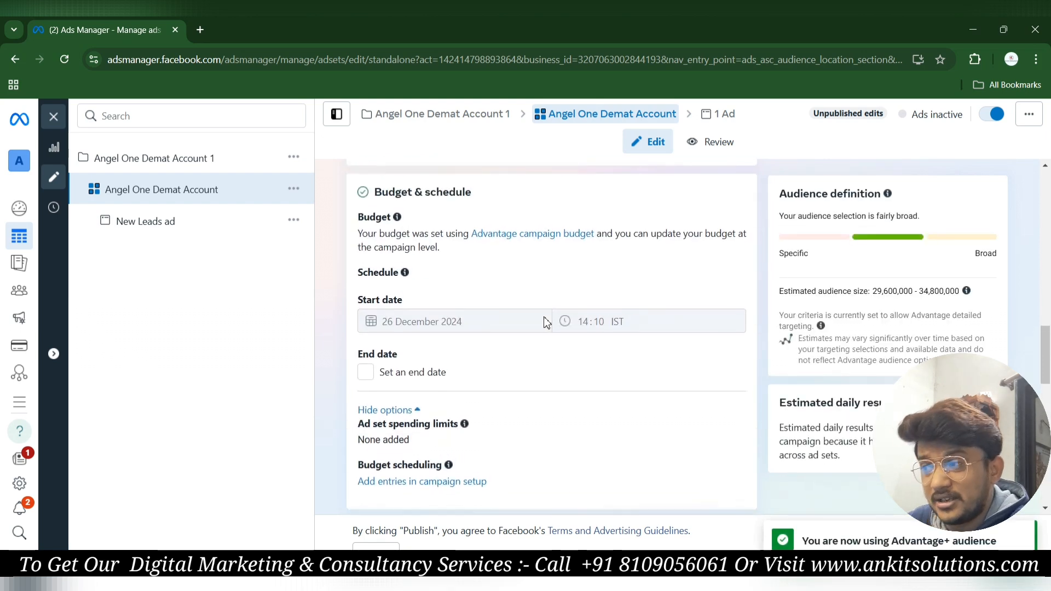
pyautogui.scroll(-5, 545, 323)
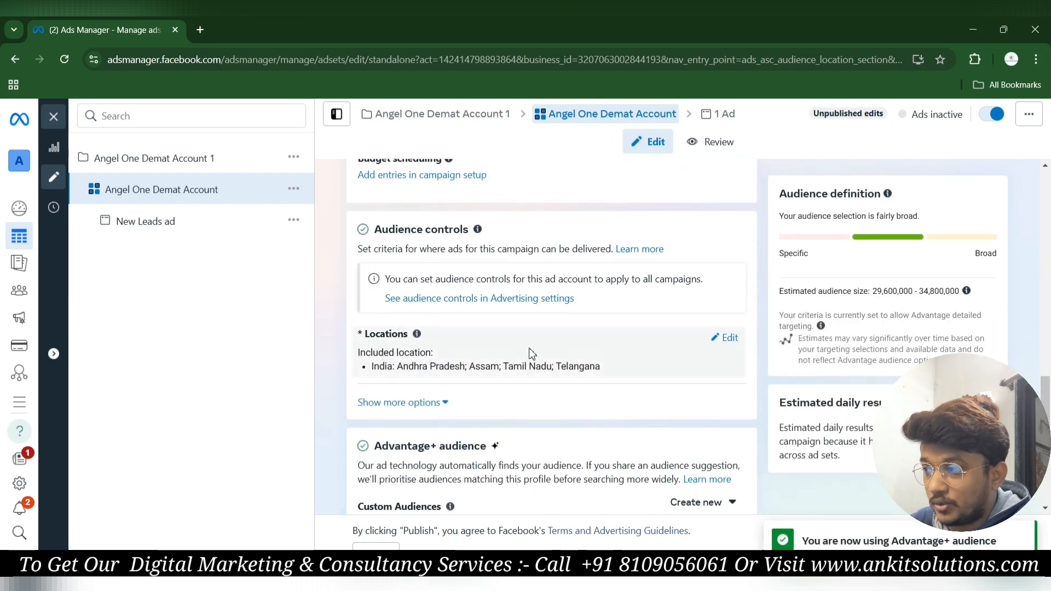
pyautogui.scroll(4, 533, 357)
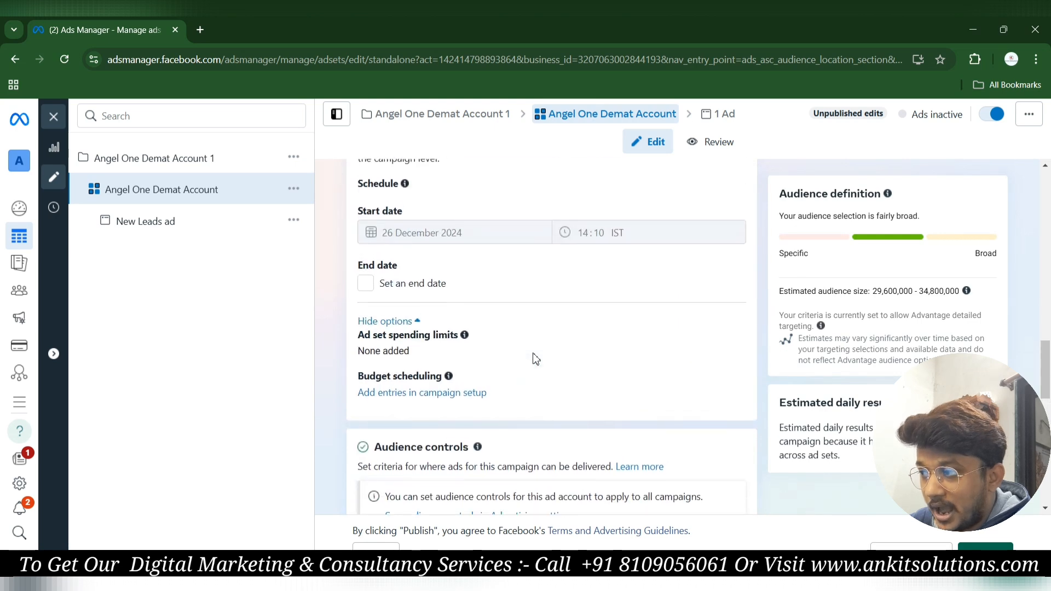
pyautogui.scroll(15, 535, 359)
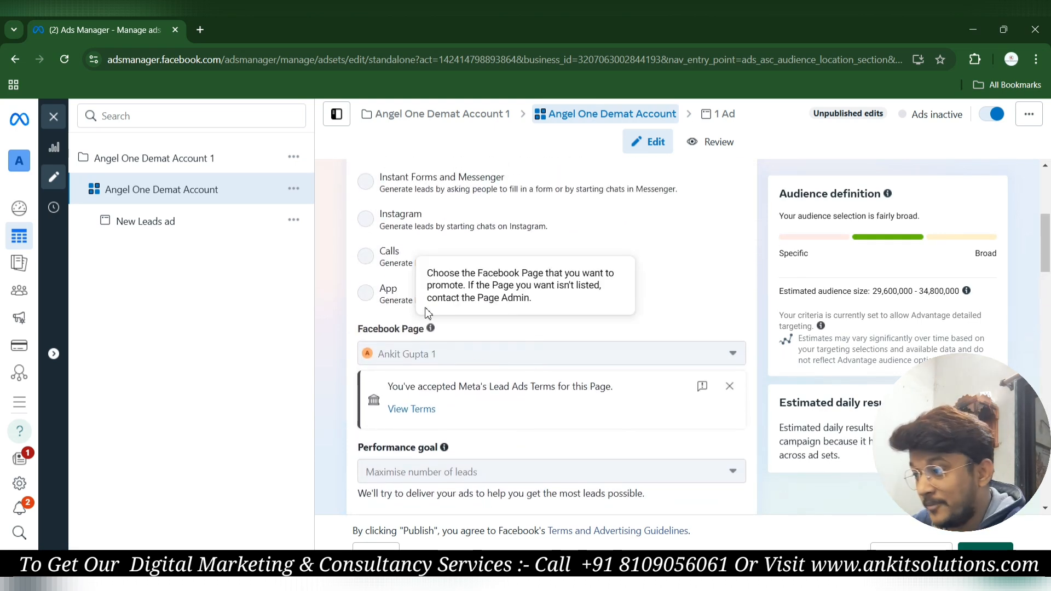
pyautogui.scroll(-10, 496, 404)
pyautogui.scroll(-12, 502, 405)
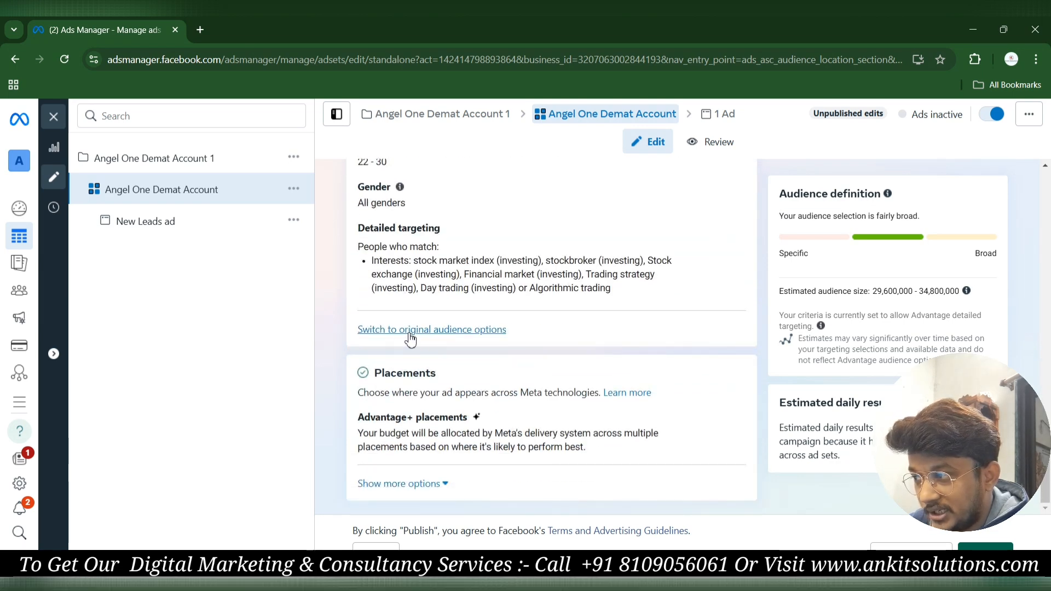
# Revert to the original audience options, keeping the 7,800,000–9,100,000 estimate.
pyautogui.click(411, 334)
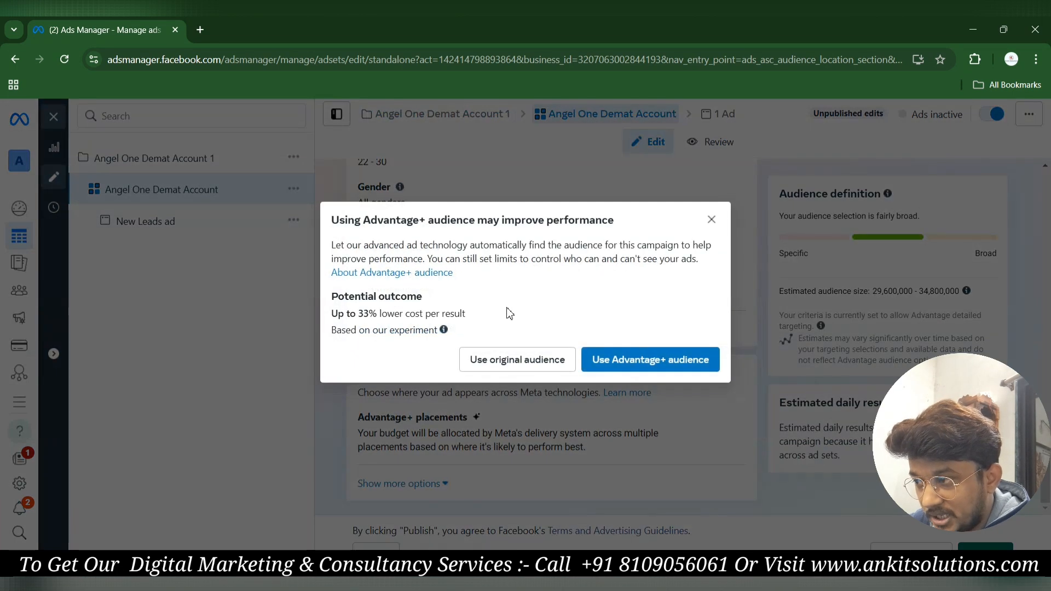
pyautogui.click(515, 362)
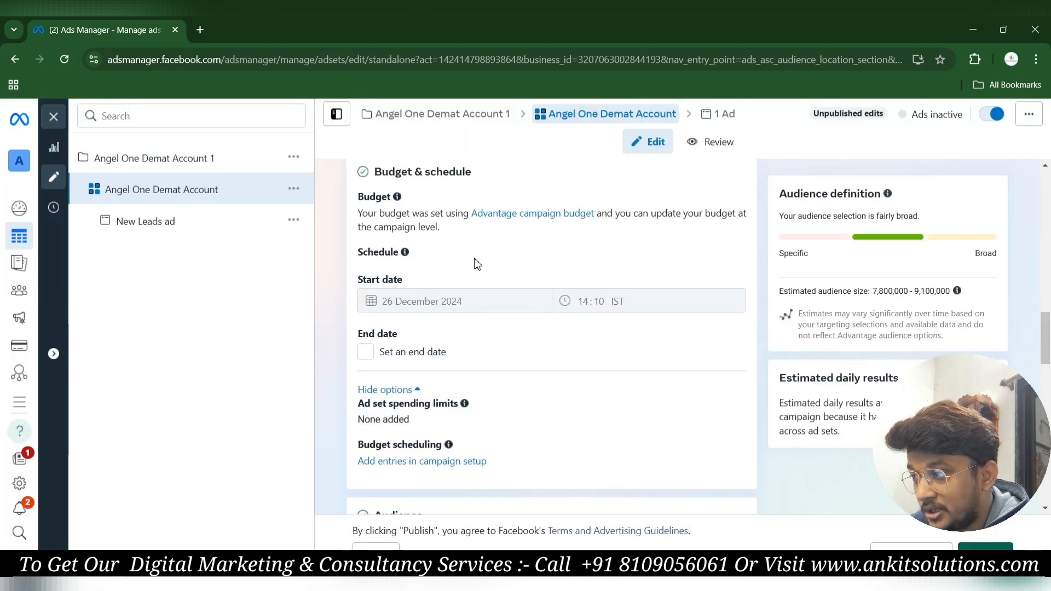
pyautogui.scroll(-10, 473, 264)
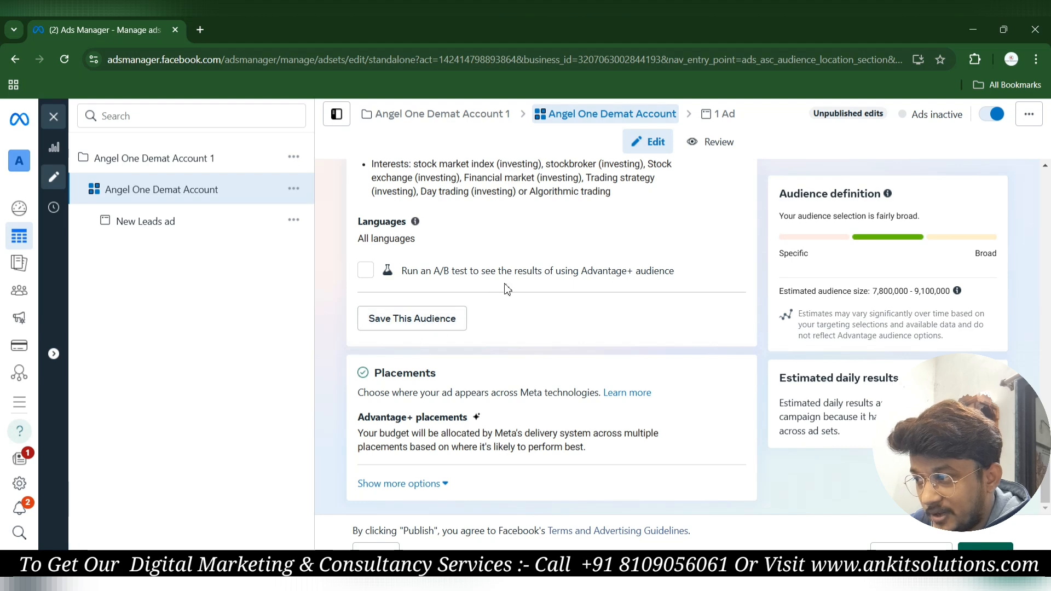
pyautogui.scroll(3, 489, 254)
pyautogui.scroll(2, 489, 255)
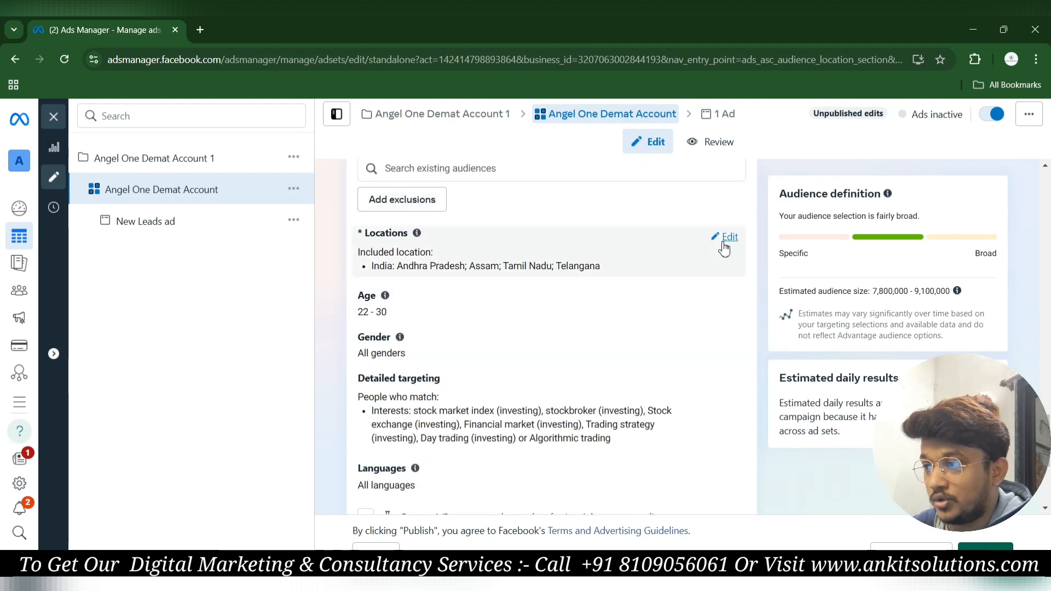
pyautogui.scroll(-5, 504, 335)
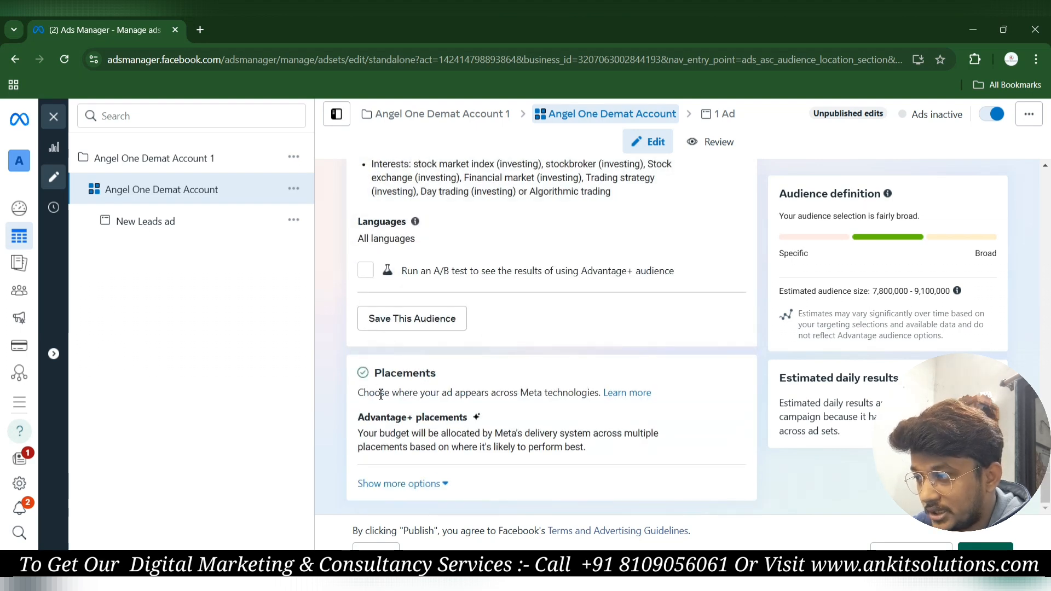
pyautogui.scroll(1, 381, 393)
# Open the Save audience form and select the audience name field, then close it without saving.
pyautogui.click(426, 377)
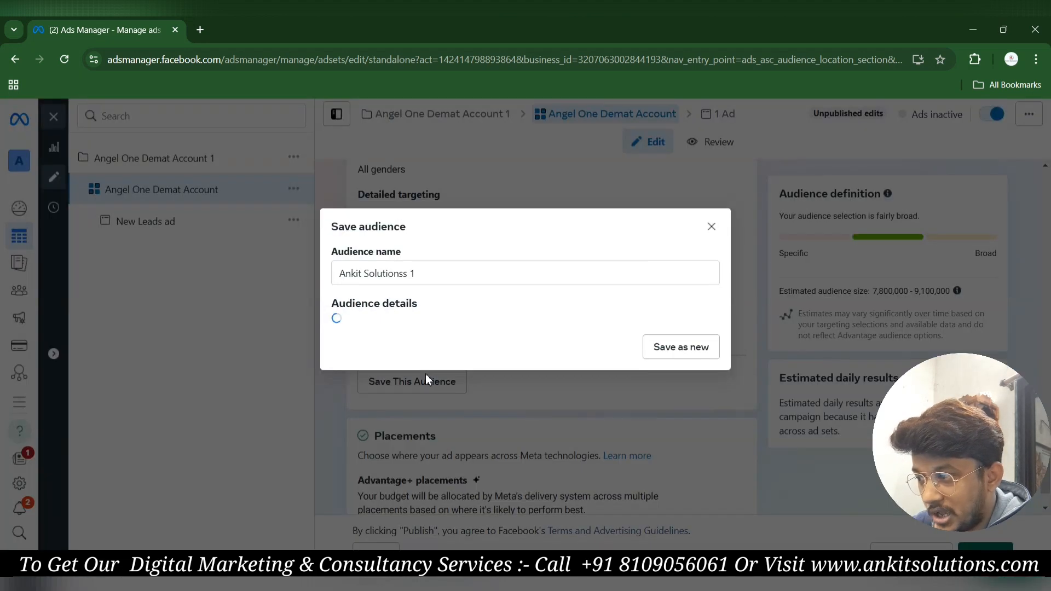
pyautogui.click(444, 209)
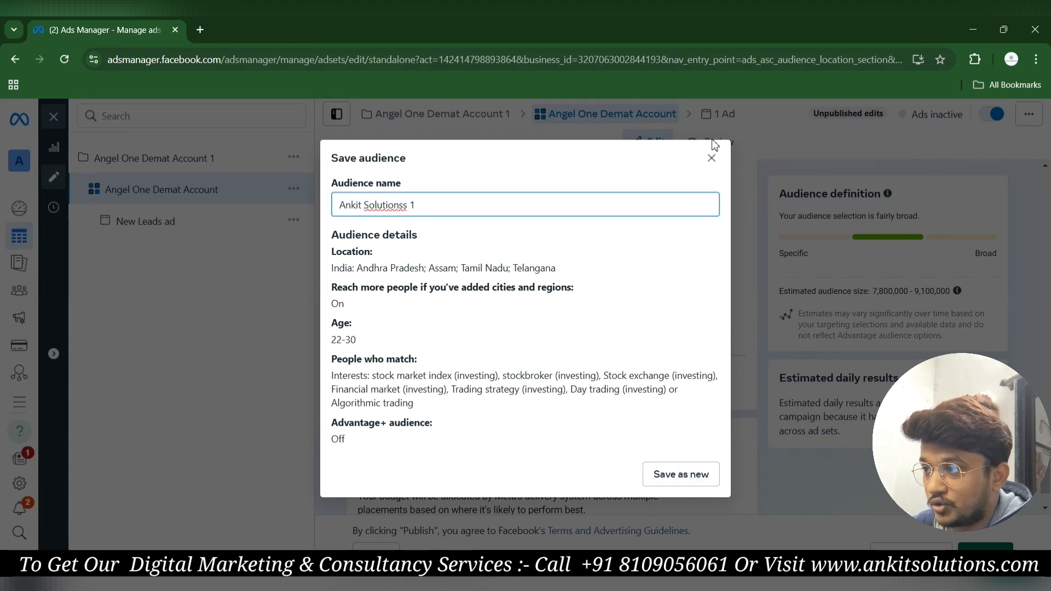
pyautogui.click(722, 164)
pyautogui.scroll(8, 556, 285)
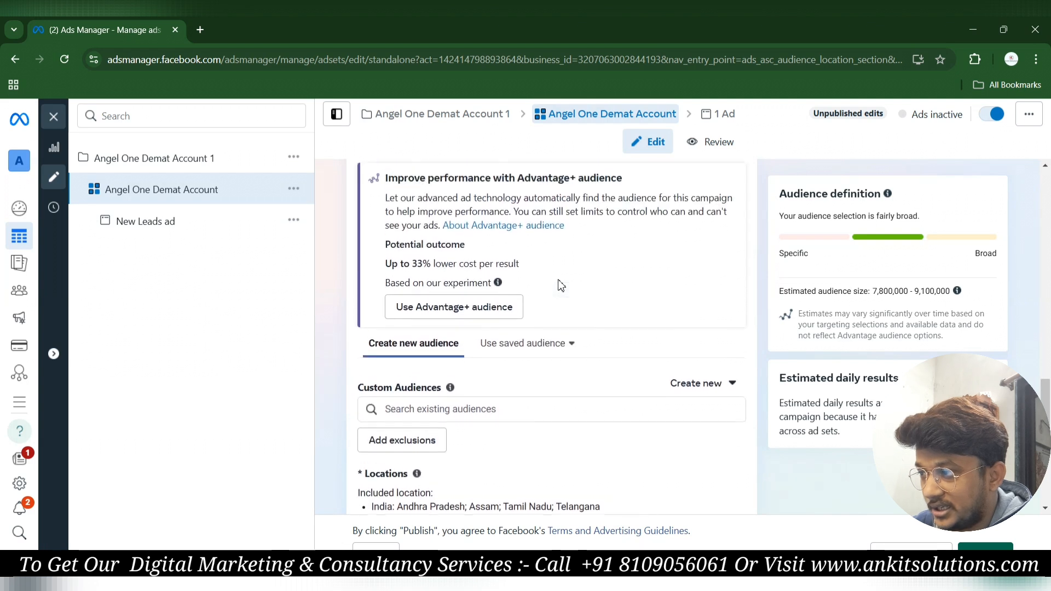
# Show the saved audiences and view details of 'Algo Trading Software For Tamil leads'.
pyautogui.click(547, 344)
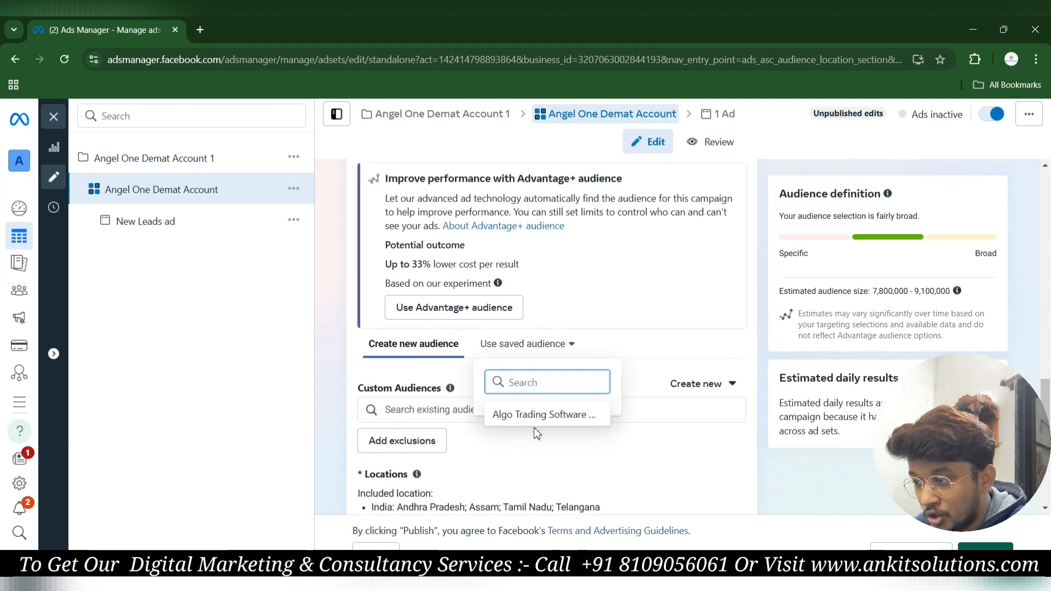
pyautogui.moveTo(540, 426)
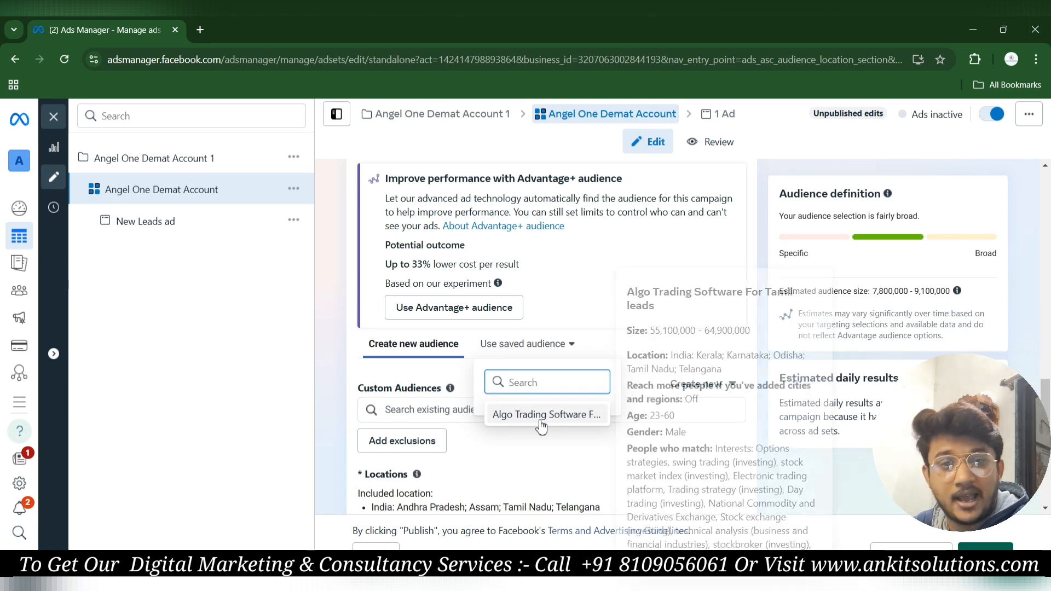